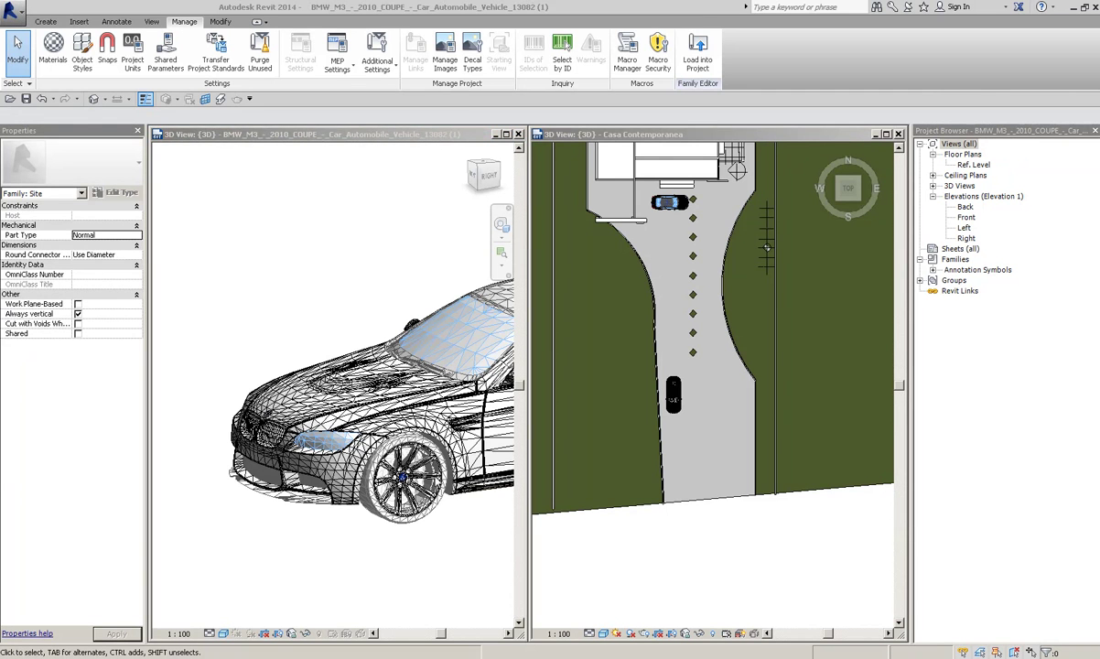
Step: Orbit the BMW car to a side-on angle and maximize its 3D view
{"action": "middle_click_drag", "start_coordinate": [237, 549], "coordinate": [222, 477]}
{"action": "left_click_drag", "start_coordinate": [501, 186], "coordinate": [410, 147]}
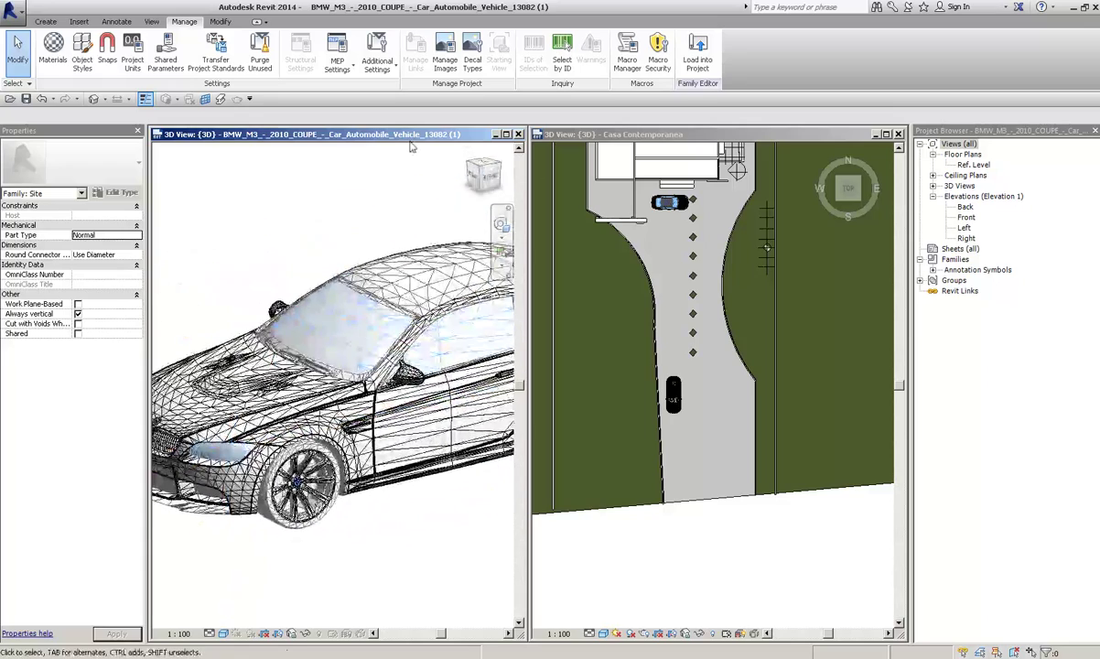
{"action": "double_click", "coordinate": [411, 139]}
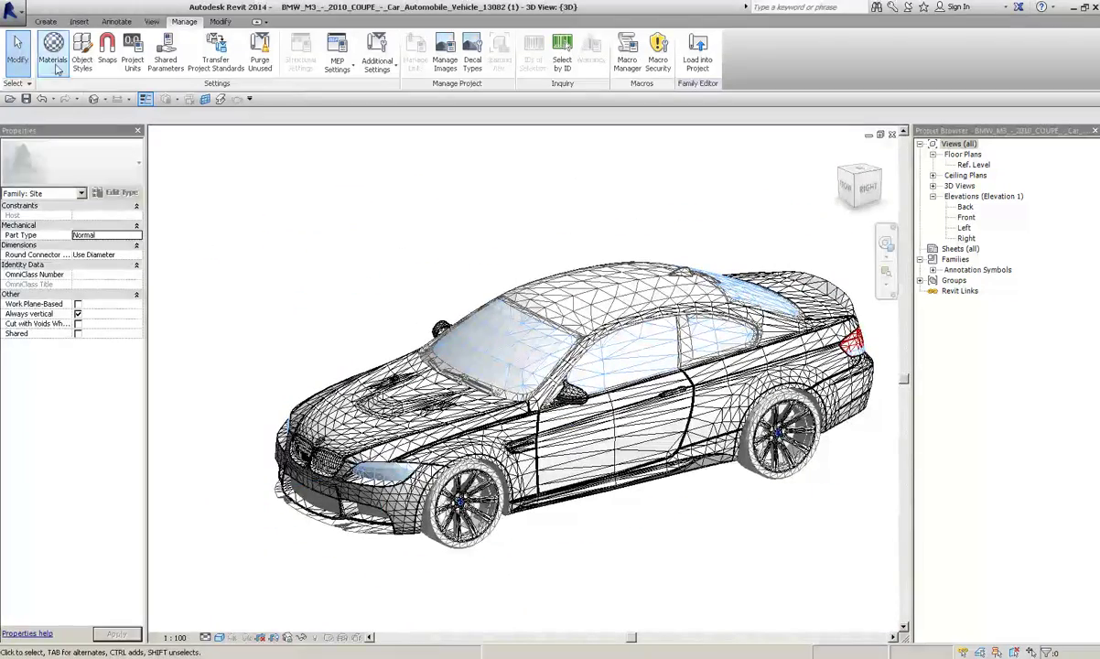
Step: Review the BMW_M3_COUPE_Car_White family type settings, then apply and close without changes
{"action": "left_click", "coordinate": [38, 23]}
{"action": "left_click", "coordinate": [79, 66]}
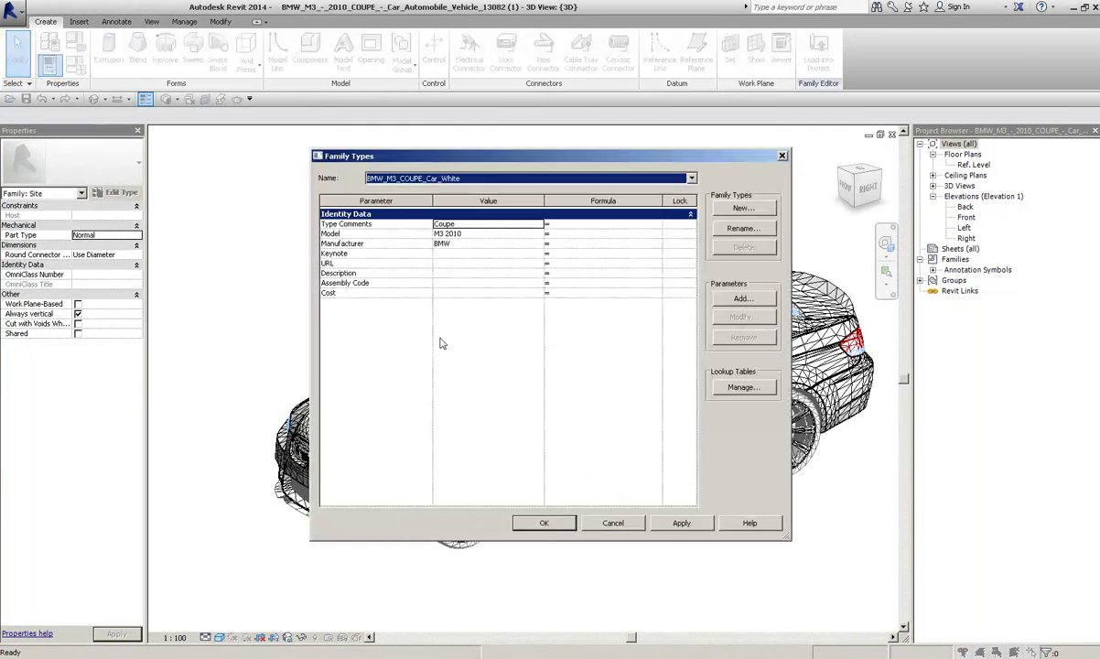
{"action": "left_click_drag", "start_coordinate": [540, 157], "coordinate": [623, 158]}
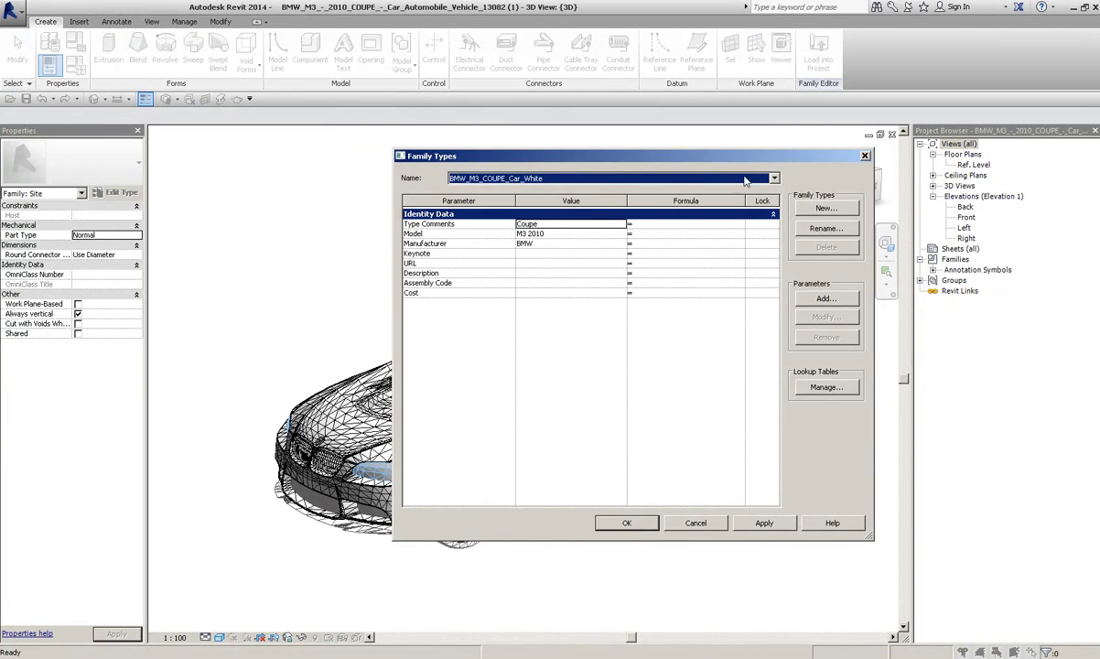
{"action": "left_click_drag", "start_coordinate": [875, 149], "coordinate": [755, 186]}
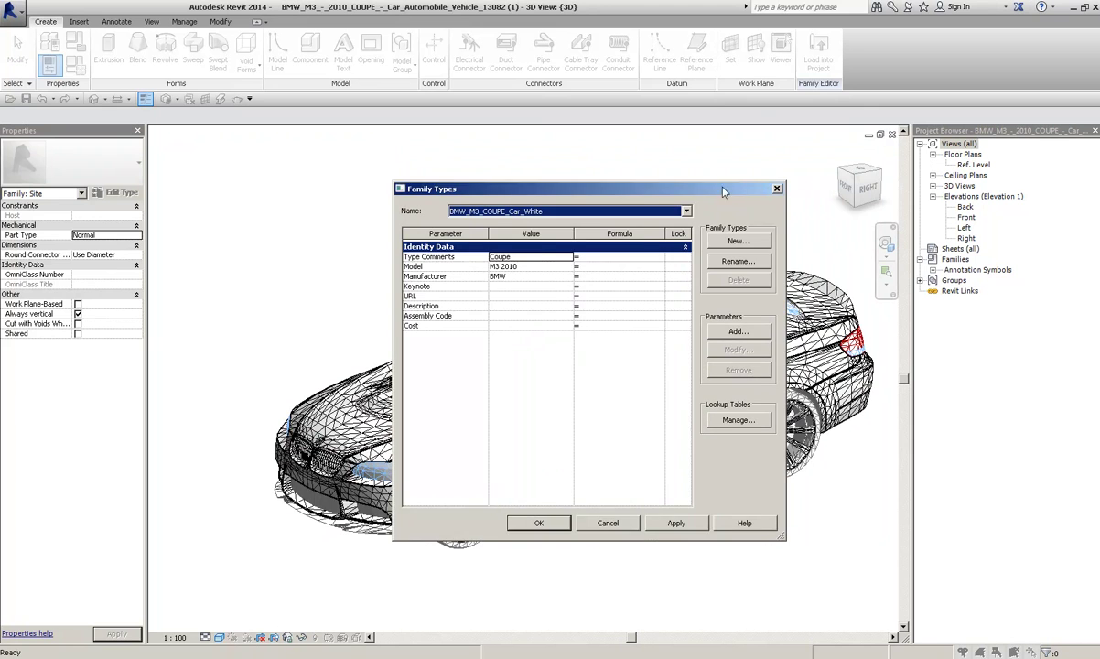
{"action": "left_click_drag", "start_coordinate": [768, 548], "coordinate": [786, 561]}
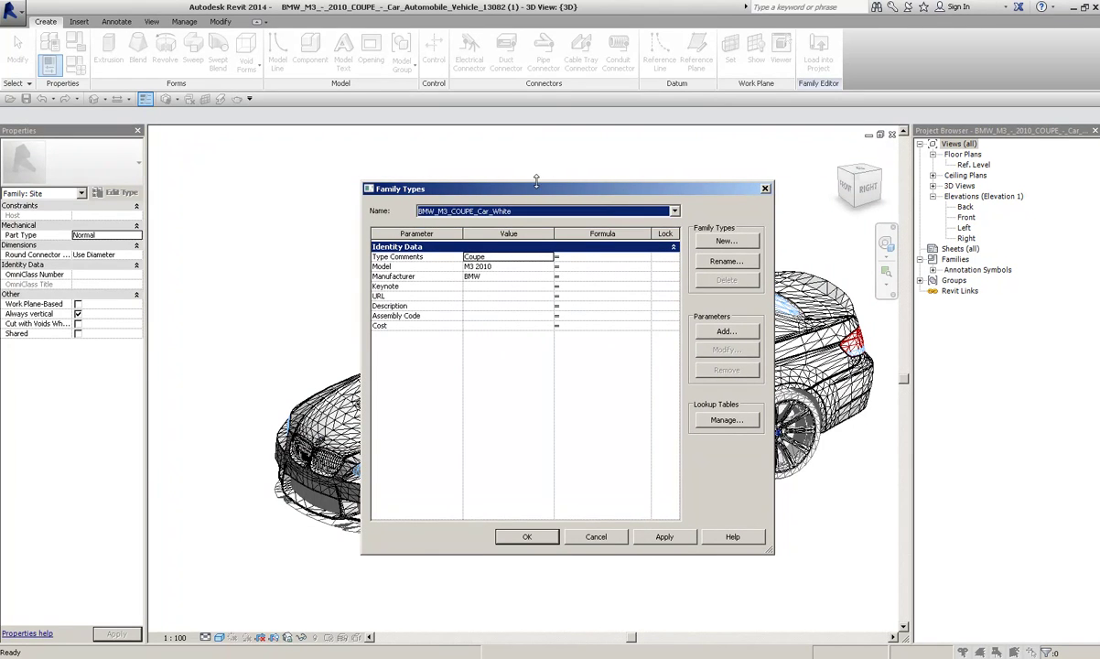
{"action": "left_click_drag", "start_coordinate": [483, 186], "coordinate": [441, 184]}
{"action": "left_click", "coordinate": [621, 540]}
{"action": "left_click", "coordinate": [502, 543]}
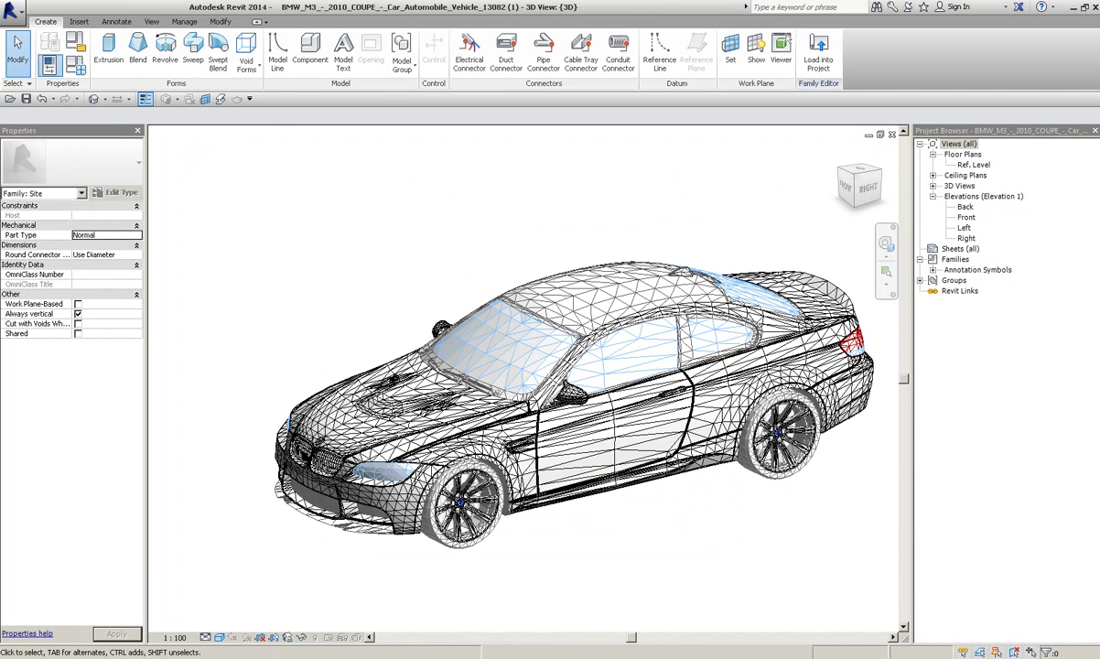
Step: Save the BMW car family as an .rfa file on the Desktop with default options
{"action": "left_click", "coordinate": [13, 7]}
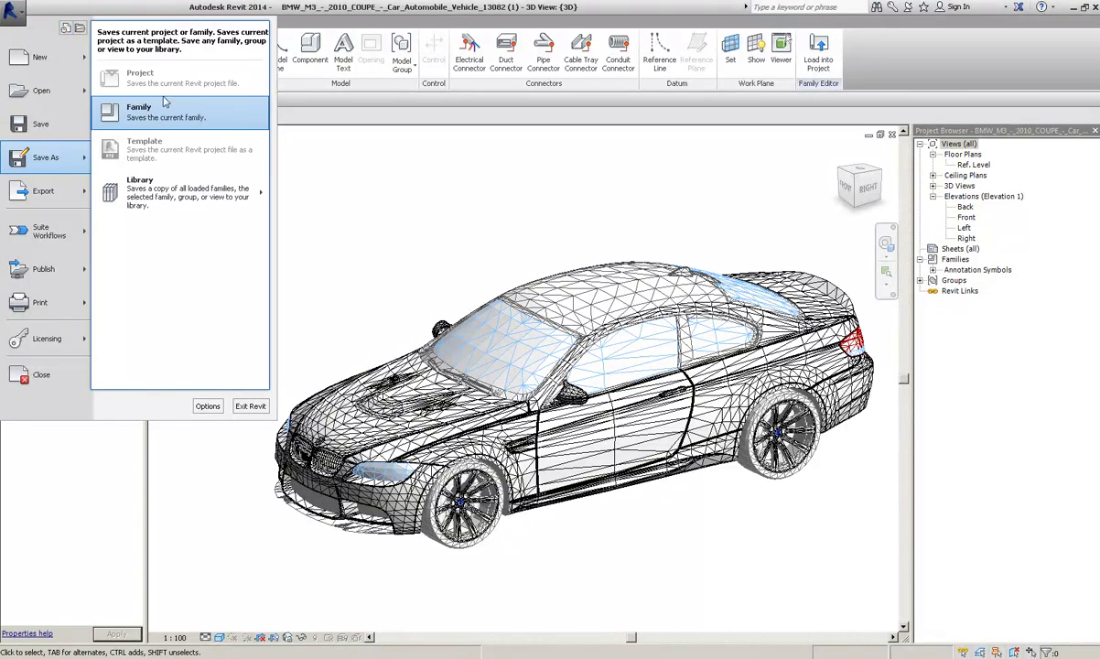
{"action": "left_click", "coordinate": [139, 109]}
{"action": "left_click", "coordinate": [691, 360]}
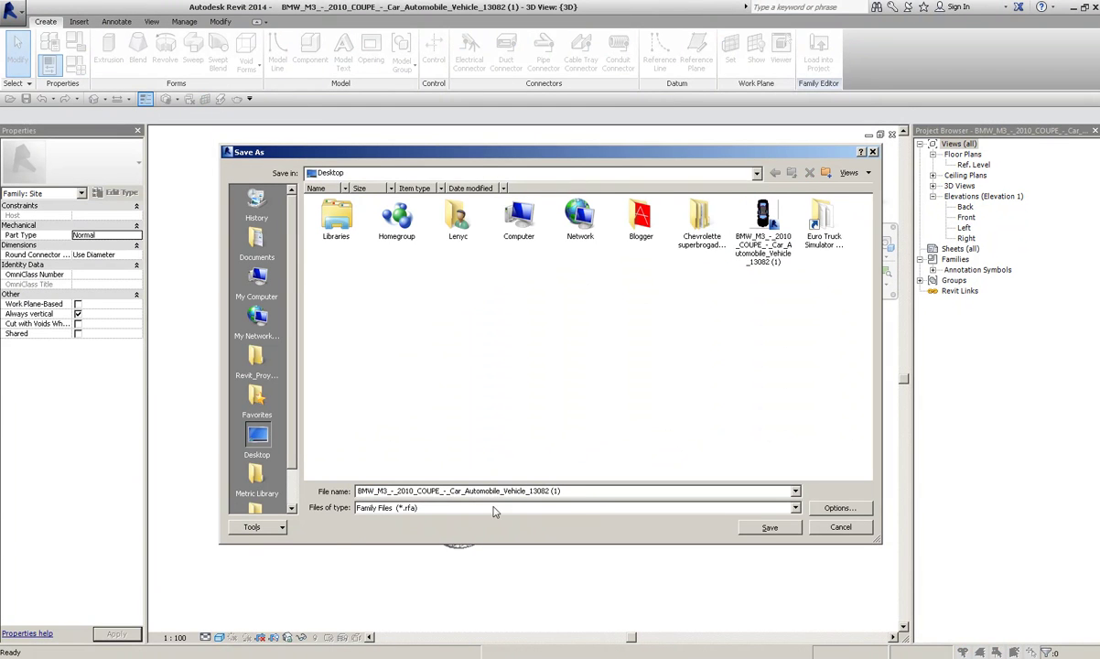
{"action": "left_click", "coordinate": [839, 508]}
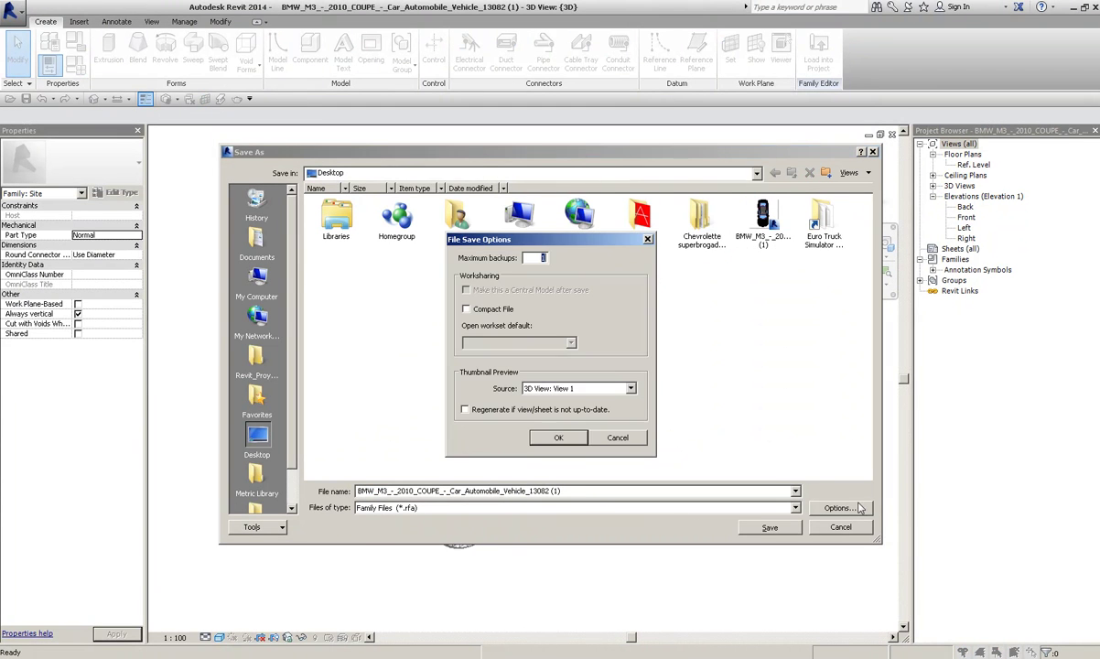
{"action": "left_click", "coordinate": [559, 437]}
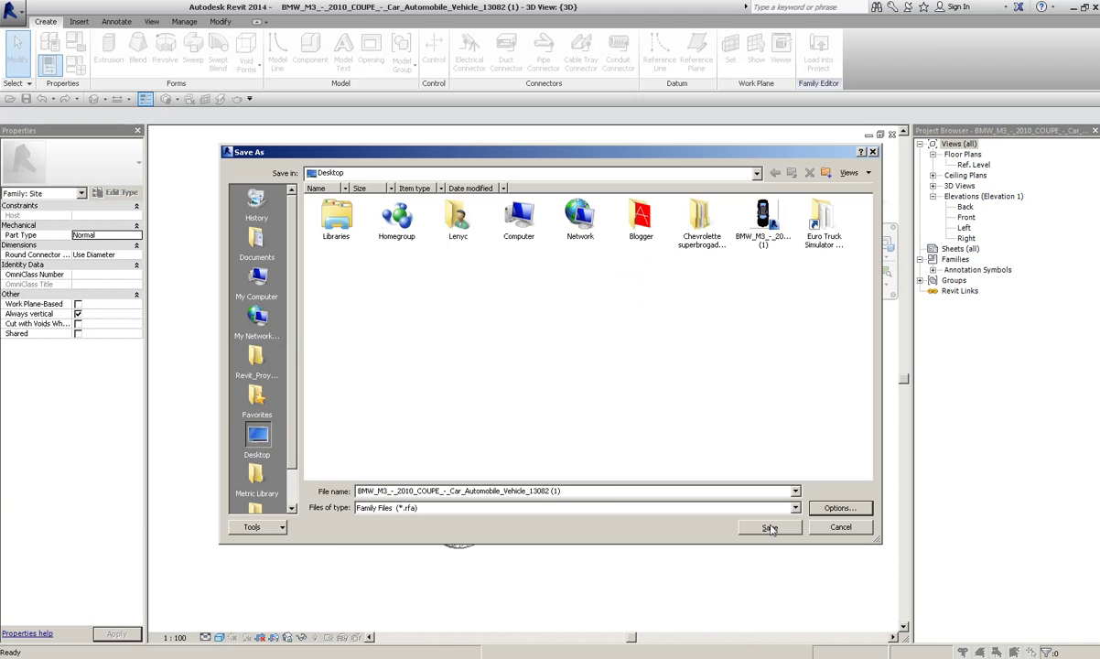
{"action": "left_click", "coordinate": [768, 528]}
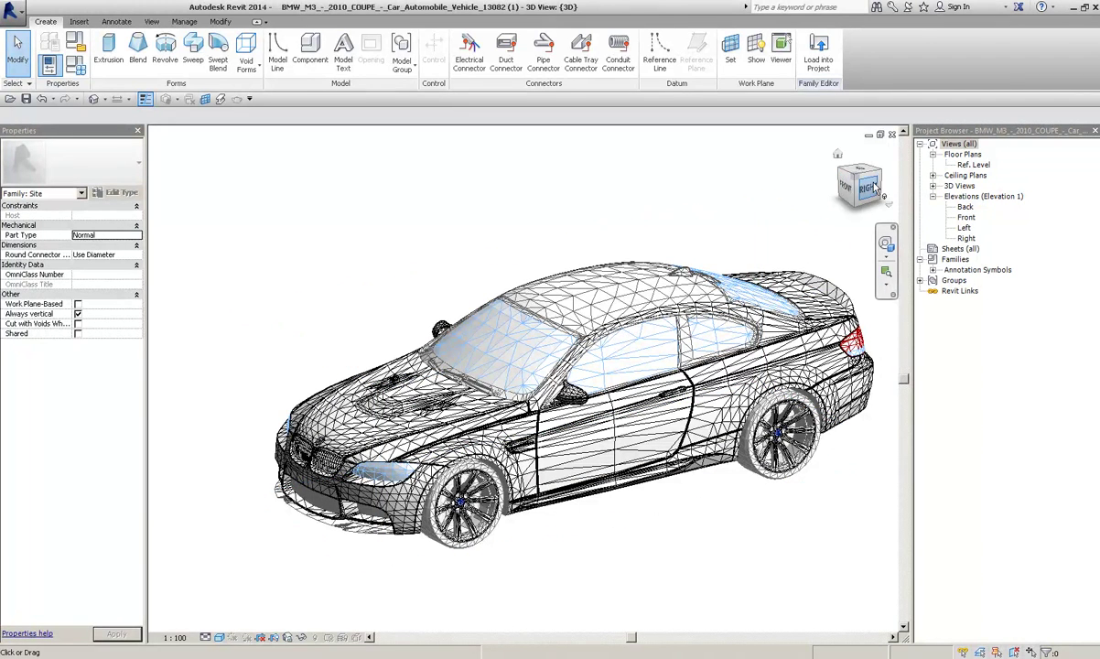
{"action": "left_click_drag", "start_coordinate": [858, 186], "coordinate": [833, 229]}
Step: Load the car into Casa Contemporanea, overwriting the existing version, and open the Level 1 plan
{"action": "left_click", "coordinate": [827, 63]}
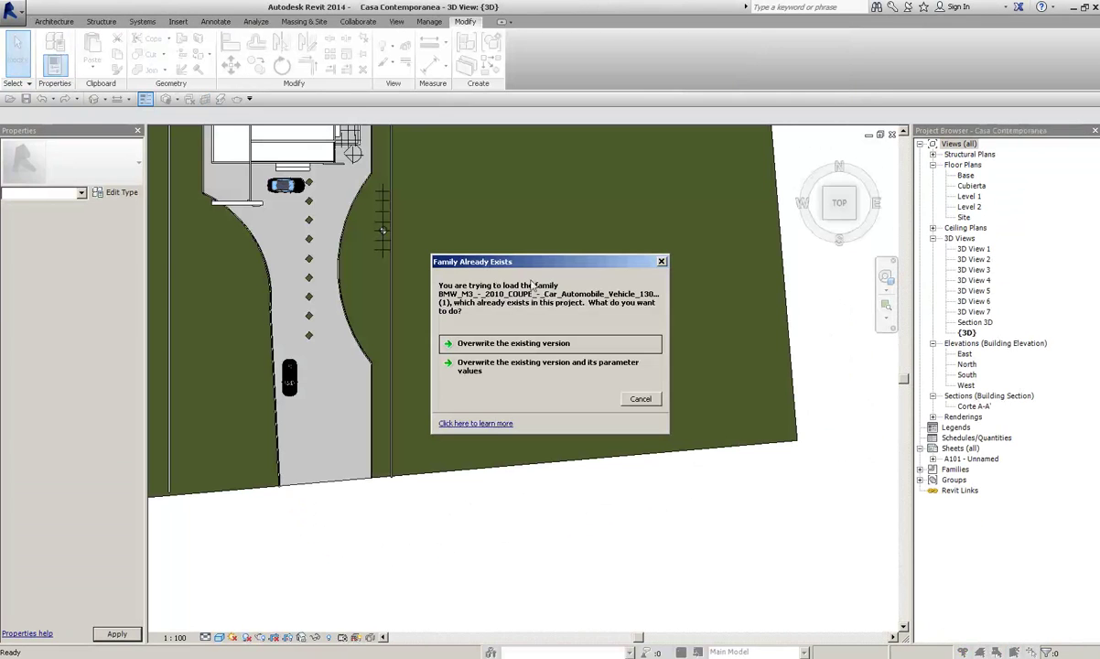
{"action": "left_click", "coordinate": [524, 367]}
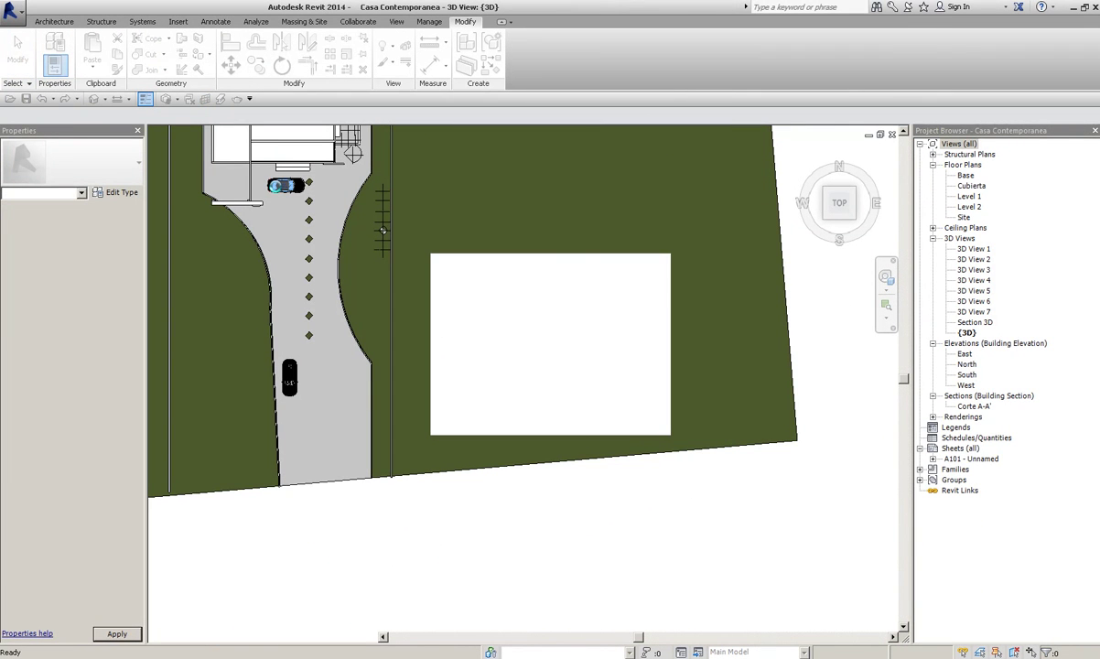
{"action": "left_click", "coordinate": [968, 195]}
{"action": "double_click", "coordinate": [968, 196]}
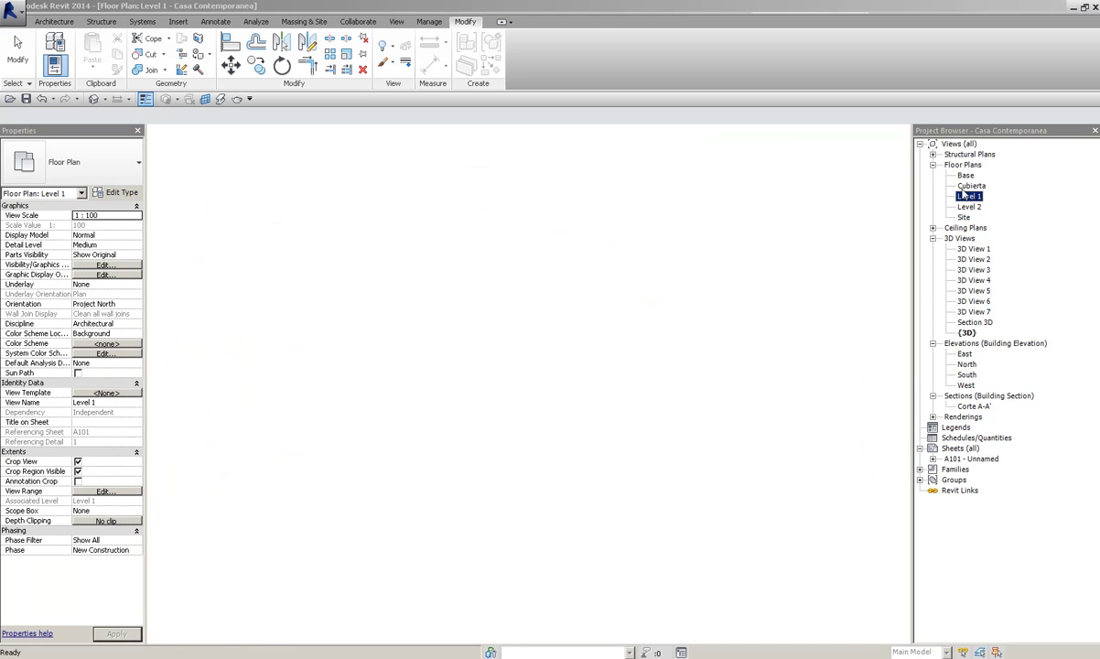
Step: Zoom the Level 1 plan to fit and adjust the crop region's bottom edge
{"action": "scroll", "coordinate": [560, 549], "scroll_direction": "up", "scroll_amount": 3}
{"action": "middle_click_drag", "start_coordinate": [563, 480], "coordinate": [562, 481]}
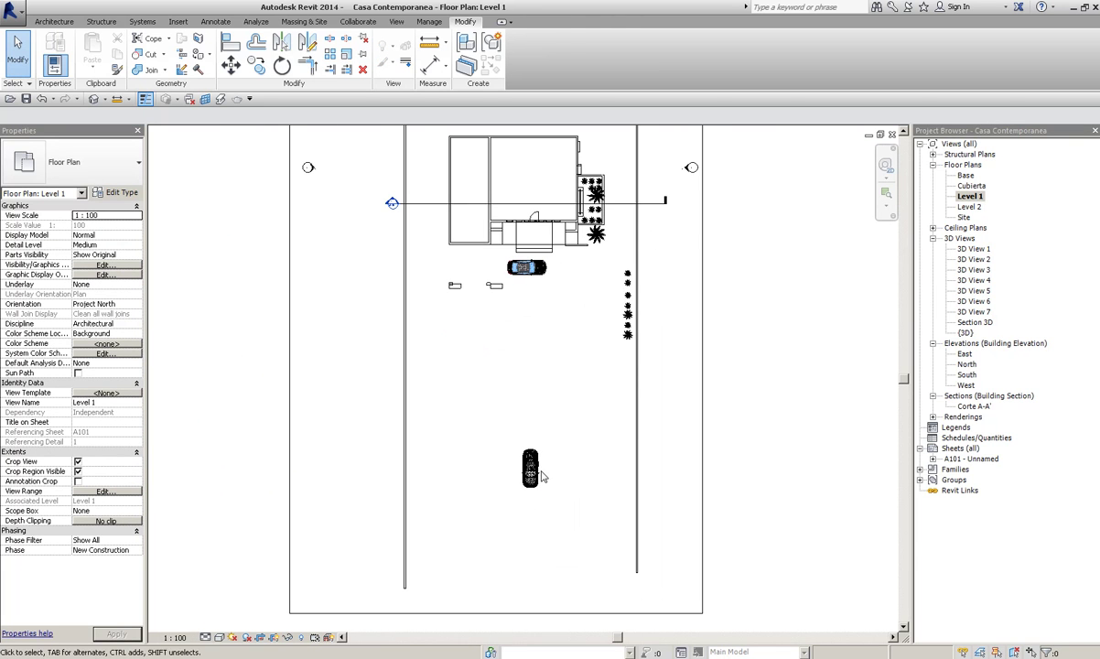
{"action": "left_click", "coordinate": [537, 472]}
{"action": "key", "text": "z"}
{"action": "key", "text": "f"}
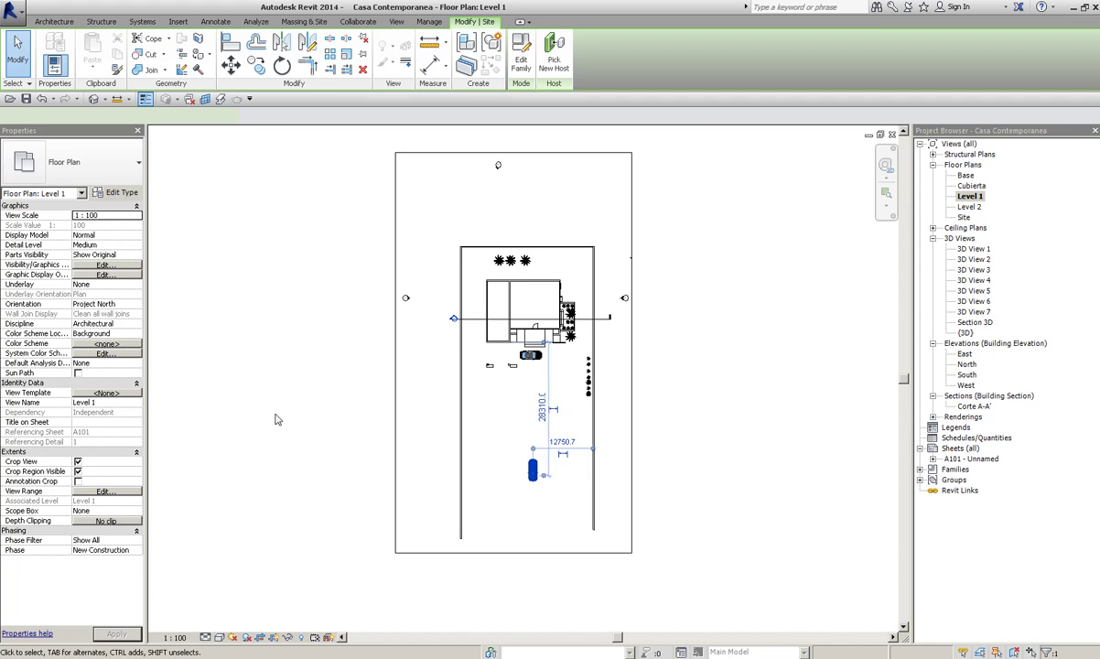
{"action": "left_click", "coordinate": [475, 334]}
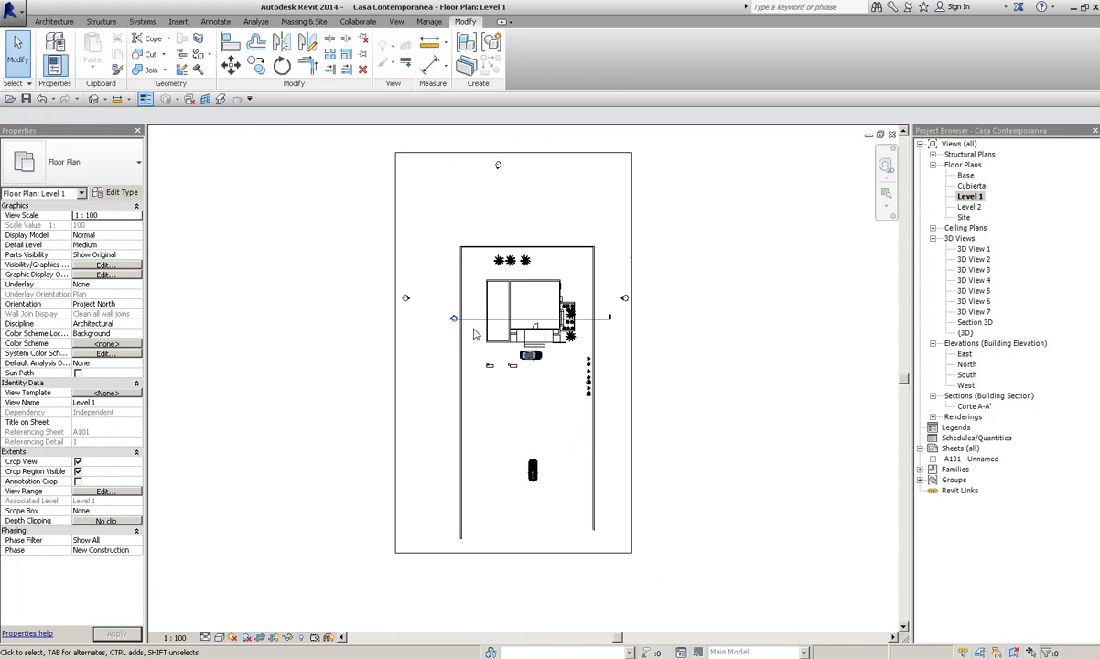
{"action": "left_click", "coordinate": [563, 552]}
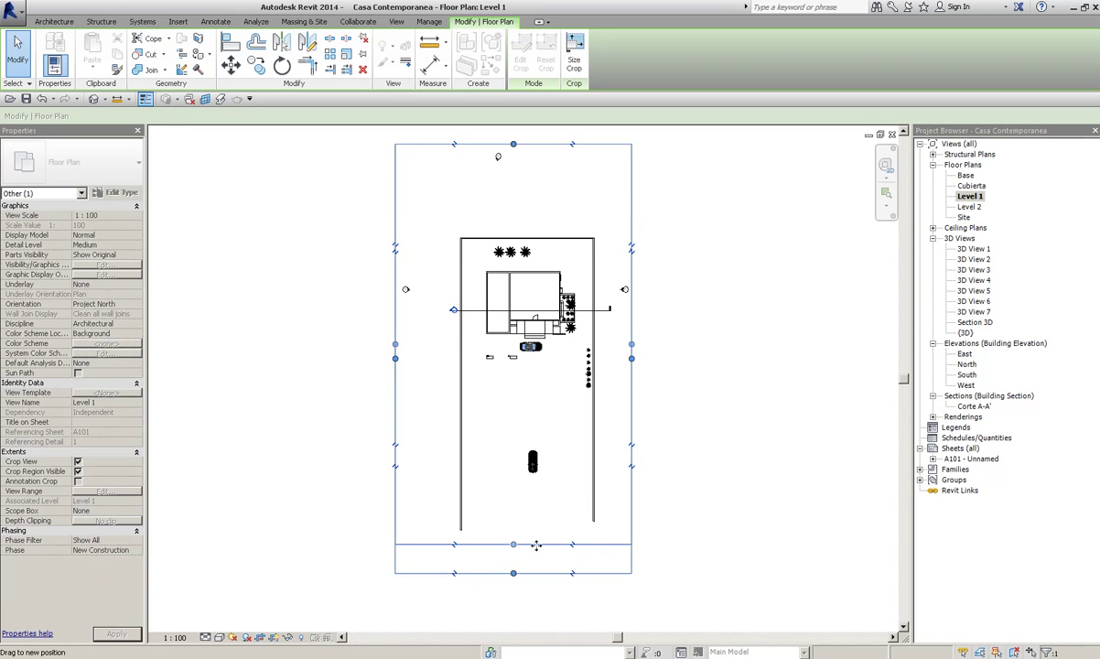
{"action": "middle_click_drag", "start_coordinate": [547, 542], "coordinate": [553, 523]}
{"action": "left_click", "coordinate": [534, 517]}
Step: Dismiss the save reminder and inspect the car and crop region on the plan
{"action": "scroll", "coordinate": [484, 504], "scroll_direction": "up", "scroll_amount": 3}
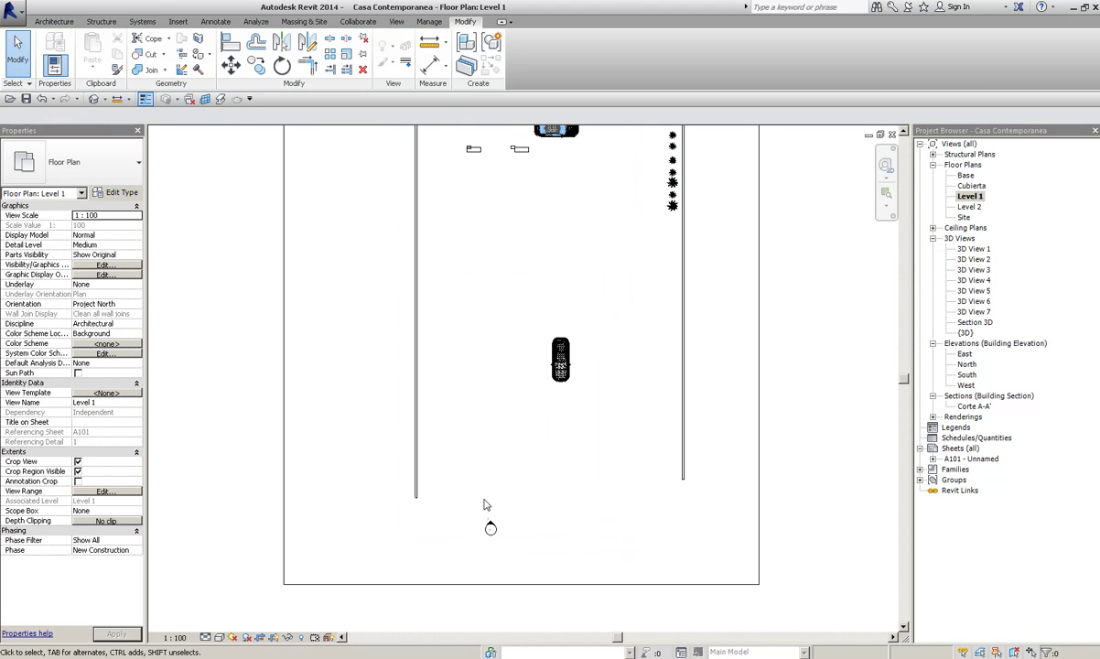
{"action": "left_click_drag", "start_coordinate": [523, 546], "coordinate": [521, 545]}
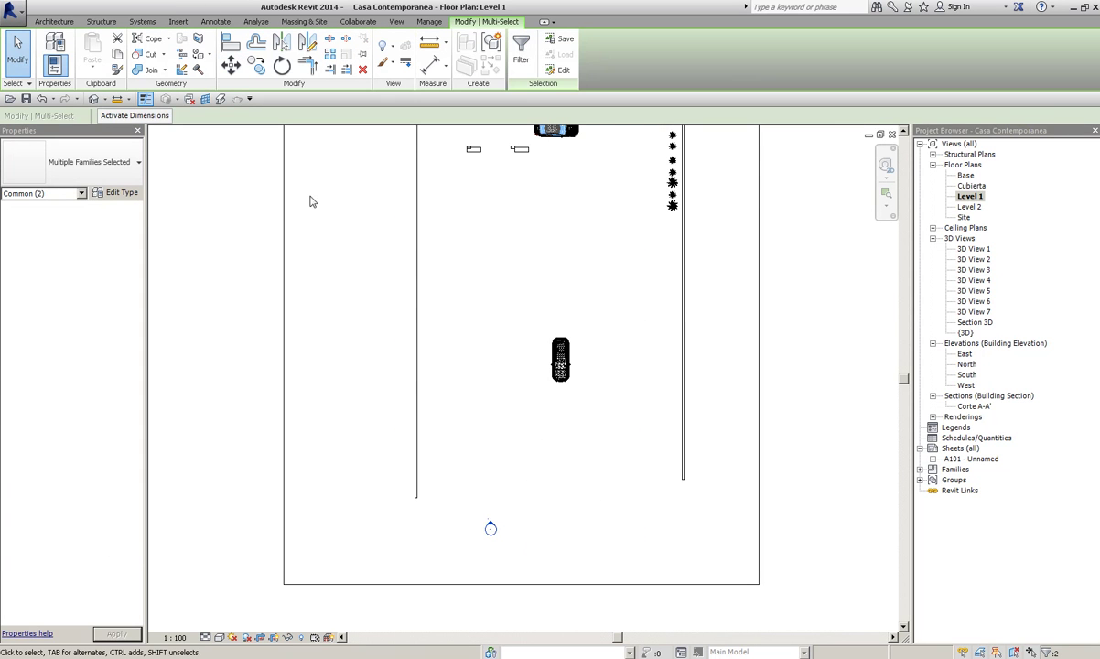
{"action": "key", "text": "Escape"}
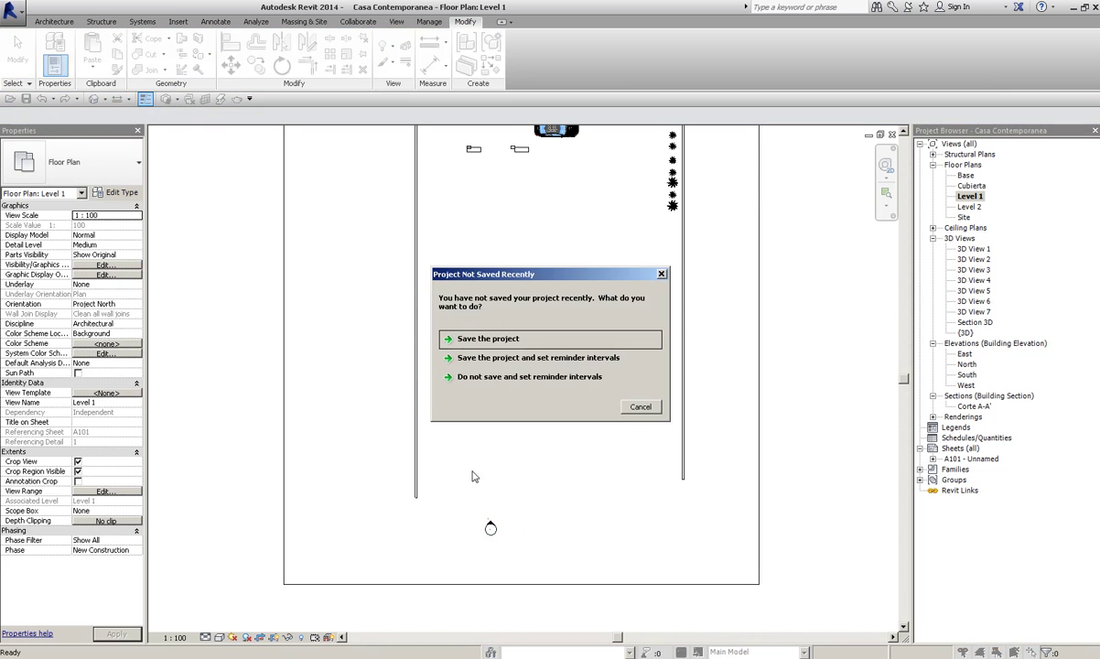
{"action": "left_click", "coordinate": [636, 406]}
{"action": "middle_click_drag", "start_coordinate": [407, 346], "coordinate": [408, 310]}
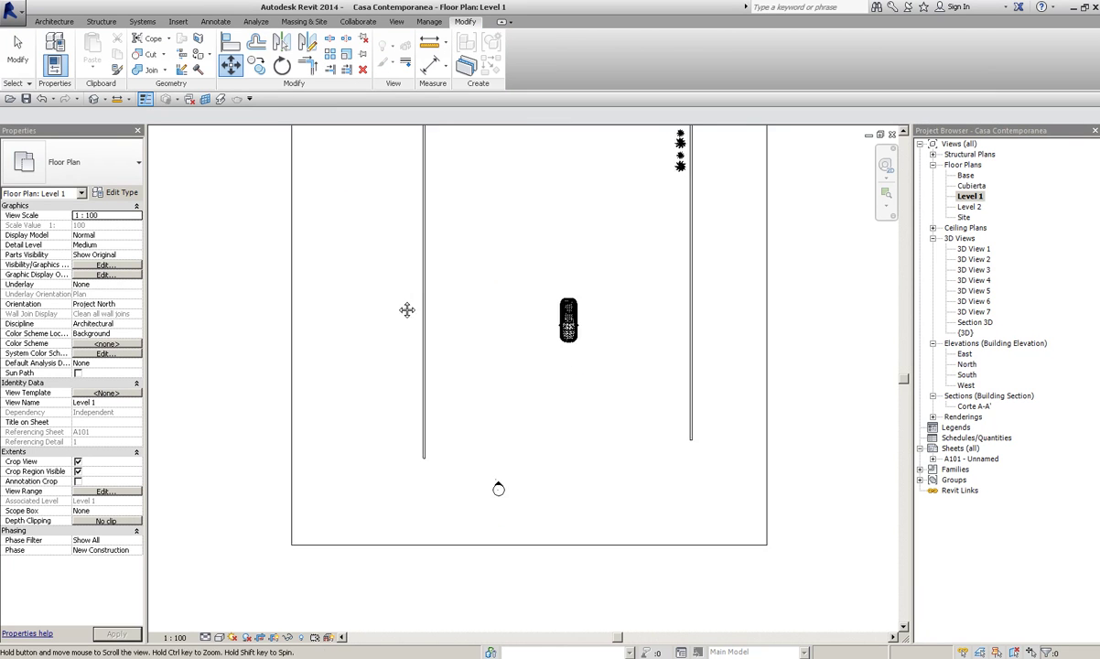
{"action": "scroll", "coordinate": [502, 443], "scroll_direction": "up", "scroll_amount": 2}
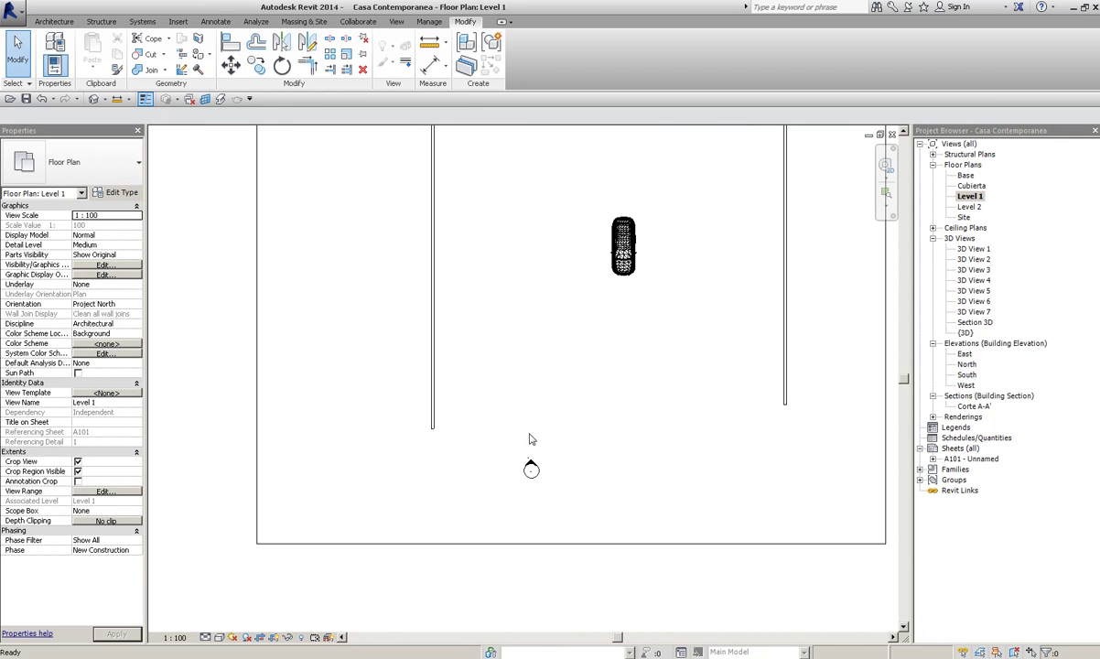
{"action": "left_click", "coordinate": [545, 458]}
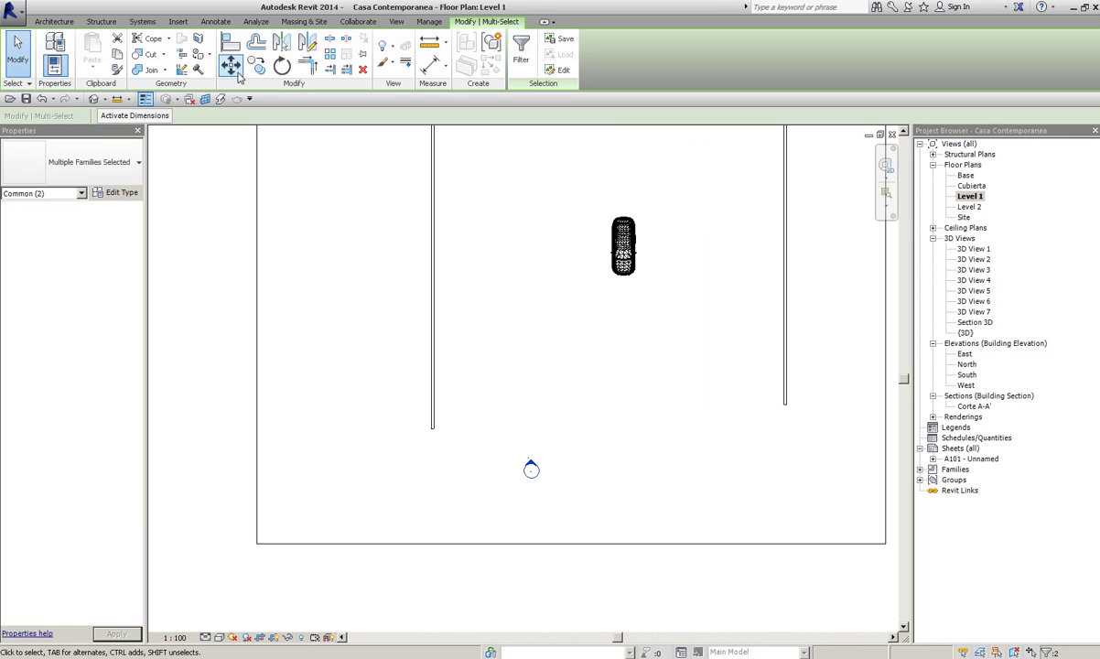
{"action": "key", "text": "Escape"}
{"action": "scroll", "coordinate": [452, 449], "scroll_direction": "down", "scroll_amount": 2}
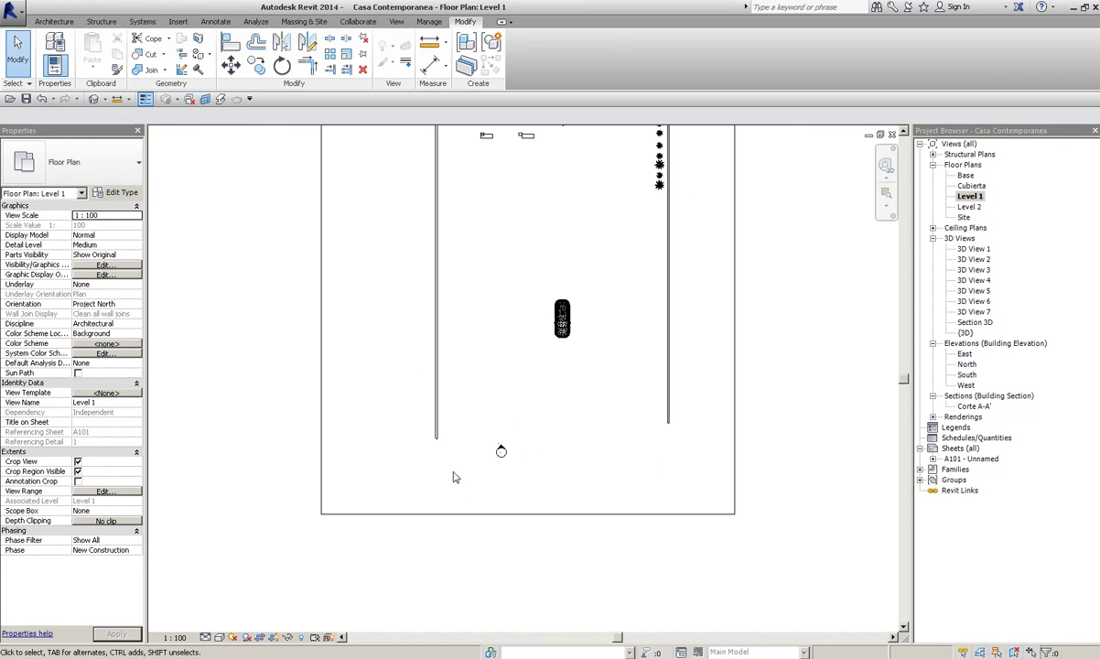
{"action": "left_click", "coordinate": [526, 513]}
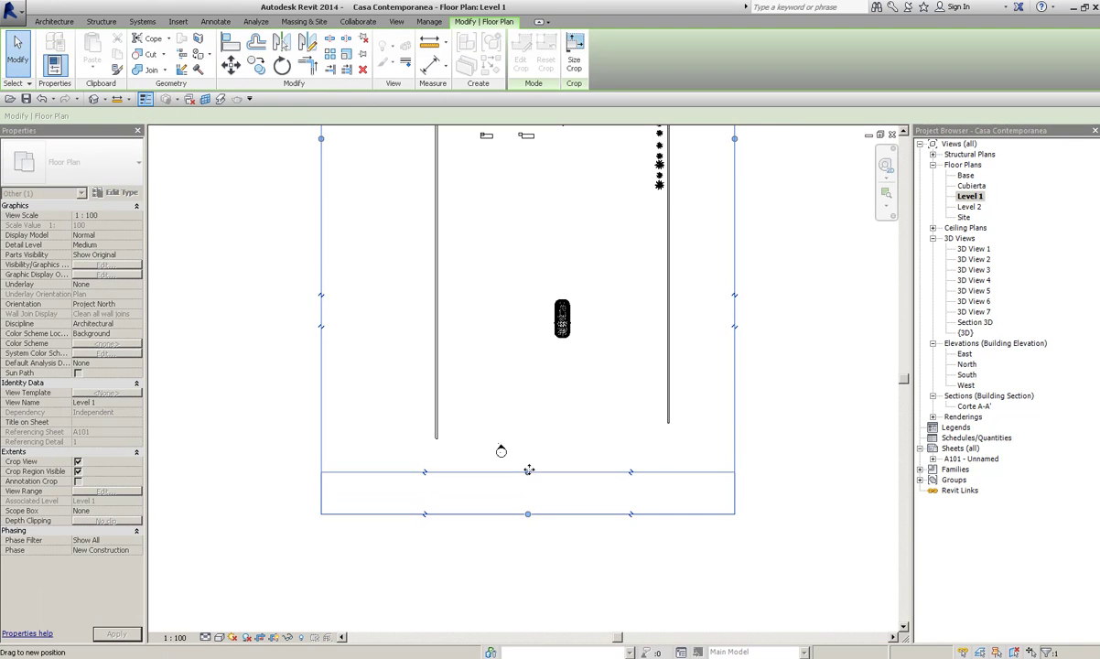
{"action": "key", "text": "Escape"}
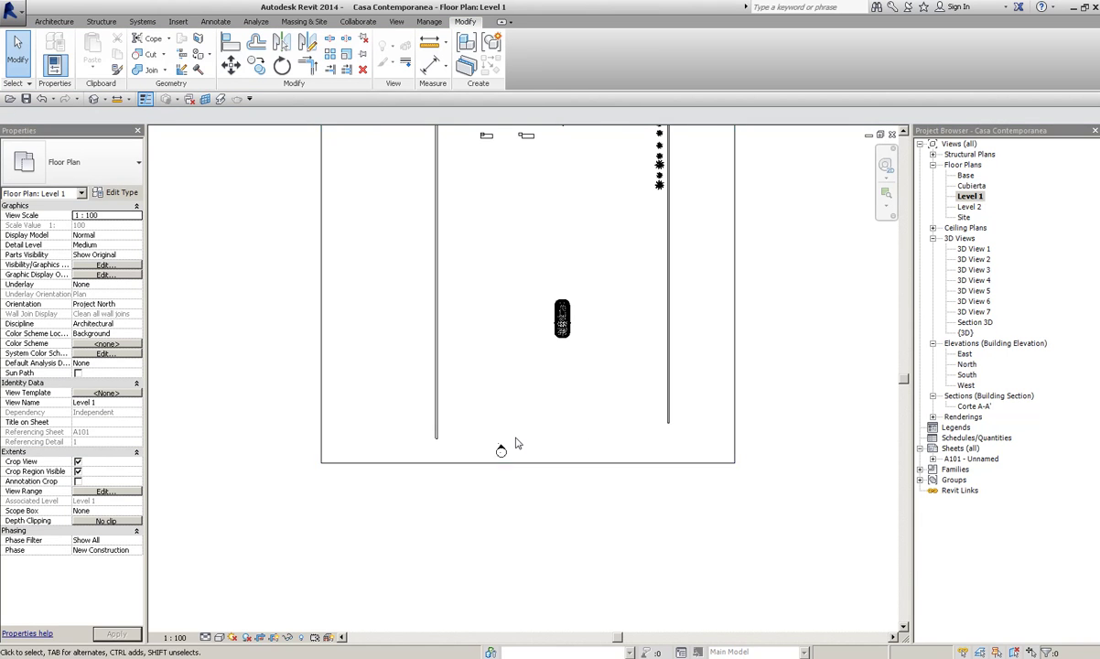
{"action": "scroll", "coordinate": [516, 443], "scroll_direction": "down", "scroll_amount": 2}
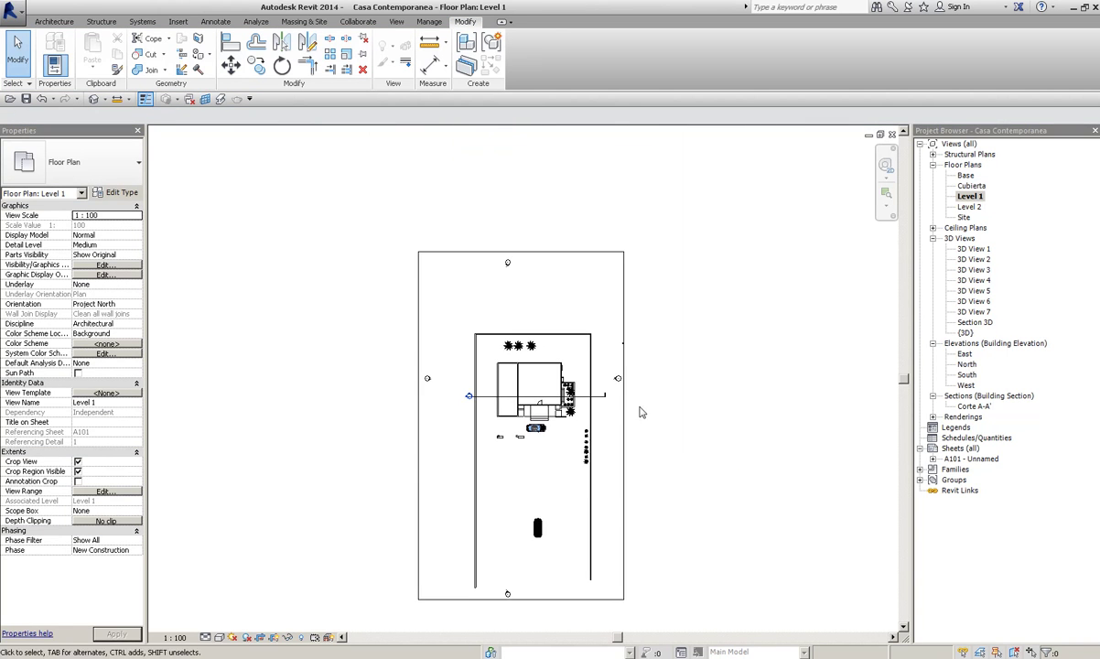
Step: Return to the Architecture tools and zoom in on the trees along the site's top edge
{"action": "middle_click_drag", "start_coordinate": [577, 316], "coordinate": [595, 267]}
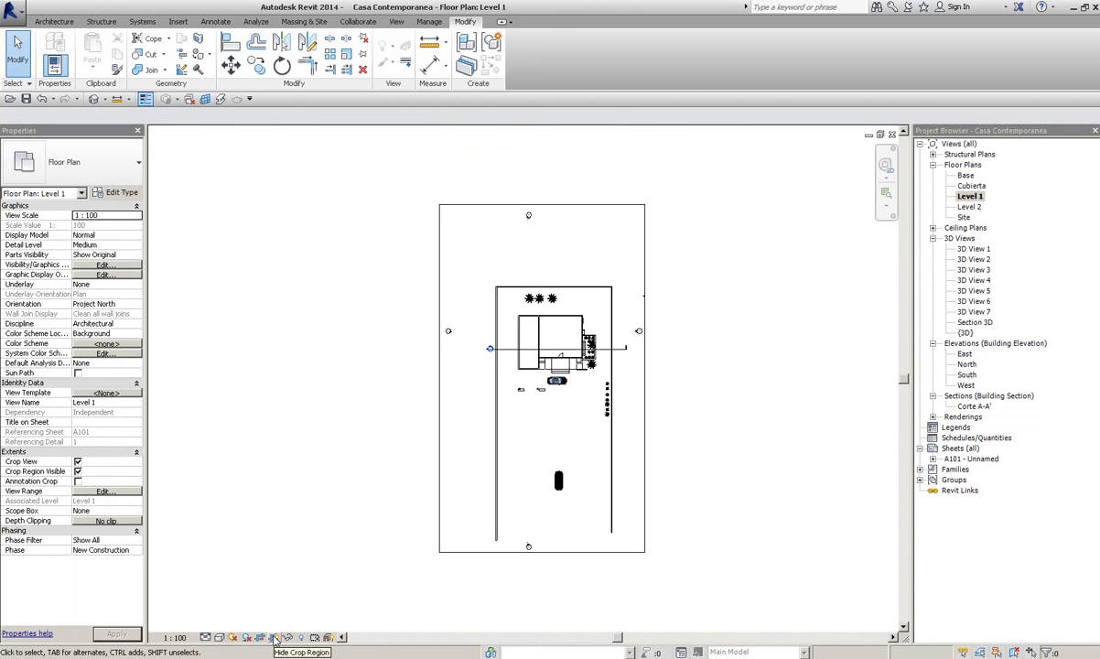
{"action": "scroll", "coordinate": [543, 286], "scroll_direction": "up", "scroll_amount": 1}
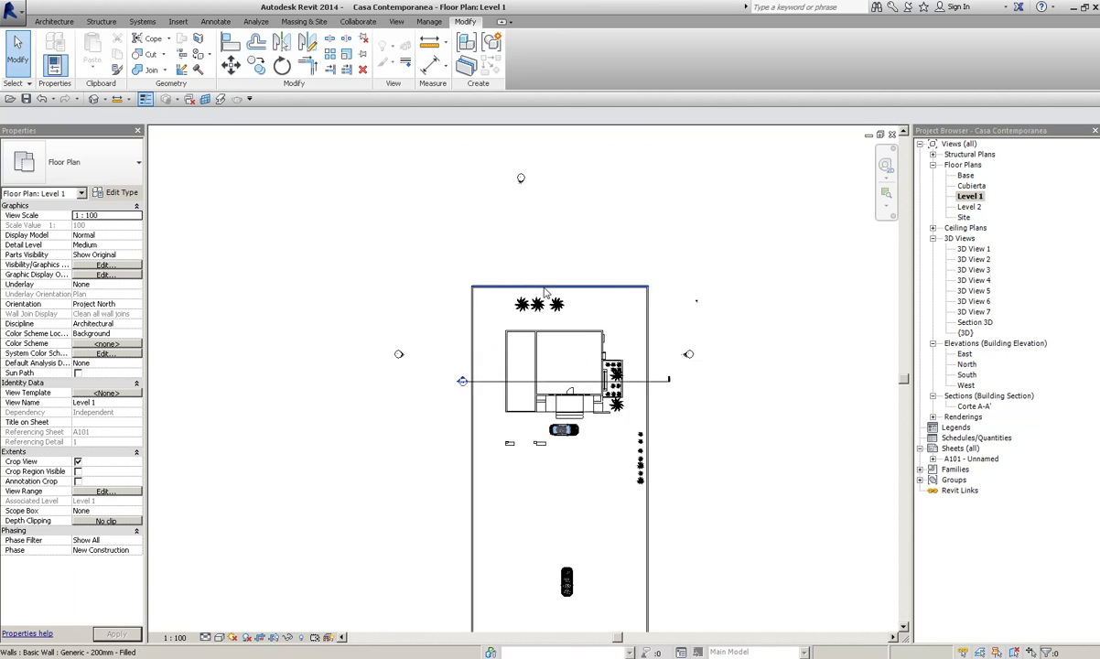
{"action": "scroll", "coordinate": [544, 285], "scroll_direction": "up", "scroll_amount": 1}
{"action": "left_click", "coordinate": [60, 22]}
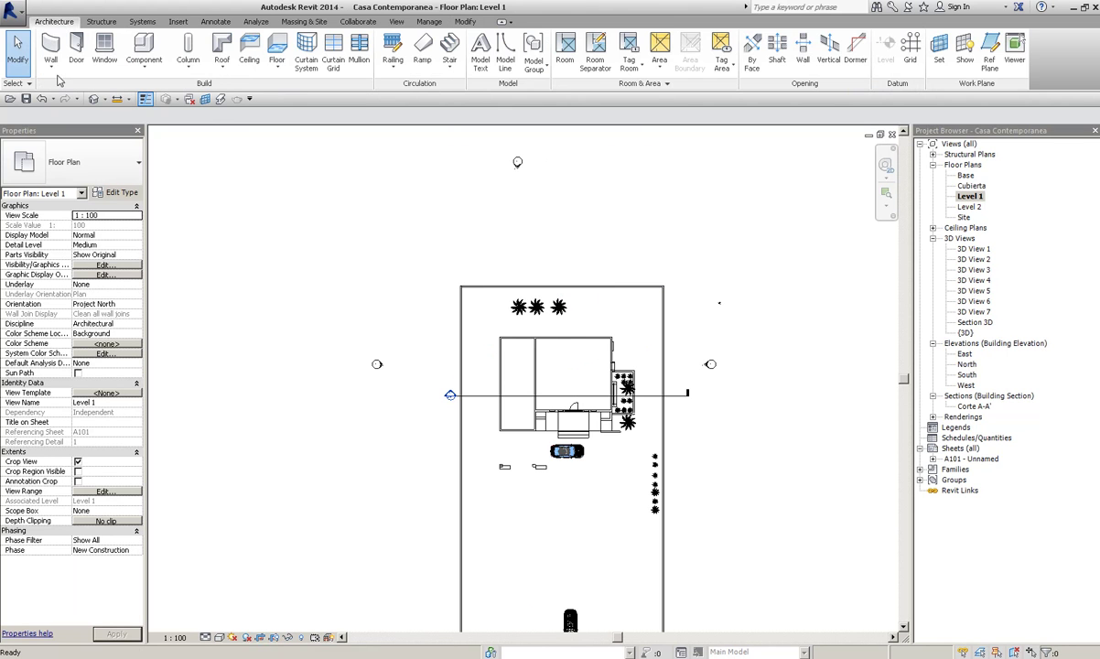
{"action": "scroll", "coordinate": [592, 285], "scroll_direction": "up", "scroll_amount": 1}
{"action": "scroll", "coordinate": [592, 284], "scroll_direction": "down", "scroll_amount": 3}
{"action": "scroll", "coordinate": [592, 285], "scroll_direction": "up", "scroll_amount": 3}
{"action": "scroll", "coordinate": [592, 284], "scroll_direction": "up", "scroll_amount": 1}
{"action": "scroll", "coordinate": [622, 279], "scroll_direction": "up", "scroll_amount": 2}
{"action": "left_click", "coordinate": [606, 270]}
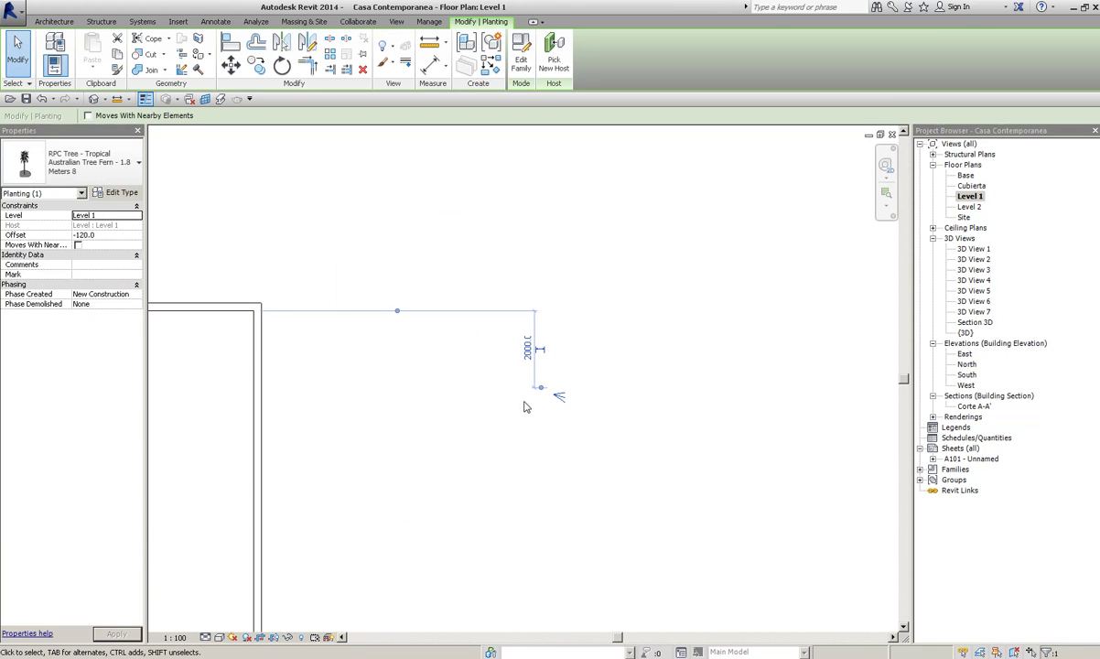
{"action": "left_click", "coordinate": [534, 467]}
{"action": "scroll", "coordinate": [541, 435], "scroll_direction": "up", "scroll_amount": 2}
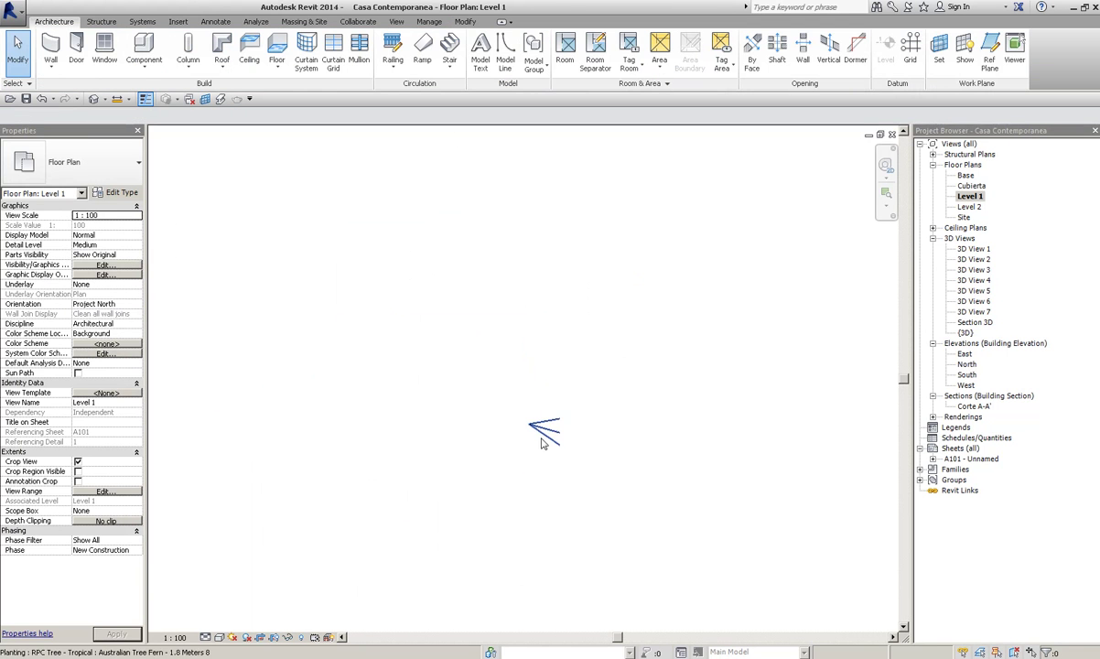
{"action": "left_click", "coordinate": [547, 443]}
{"action": "scroll", "coordinate": [547, 447], "scroll_direction": "down", "scroll_amount": 1}
{"action": "left_click", "coordinate": [547, 446]}
Step: Select the three top trees, copy them right, and move the row into its new position
{"action": "scroll", "coordinate": [547, 446], "scroll_direction": "down", "scroll_amount": 2}
{"action": "scroll", "coordinate": [518, 236], "scroll_direction": "down", "scroll_amount": 2}
{"action": "scroll", "coordinate": [457, 245], "scroll_direction": "up", "scroll_amount": 2}
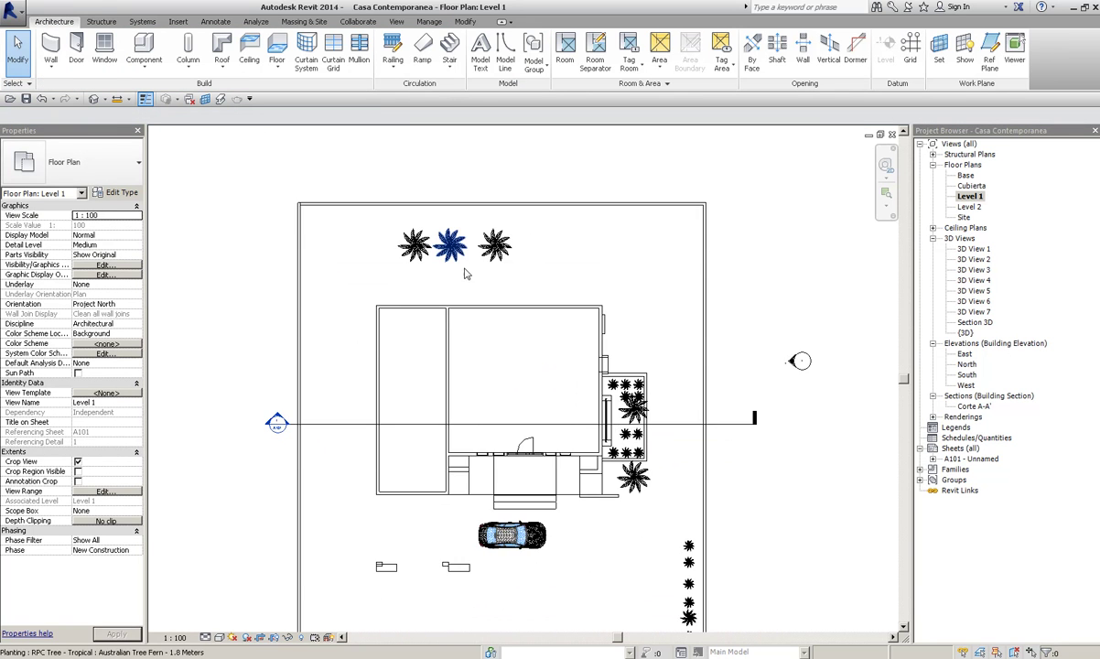
{"action": "scroll", "coordinate": [374, 247], "scroll_direction": "up", "scroll_amount": 1}
{"action": "left_click_drag", "start_coordinate": [540, 275], "coordinate": [542, 275]}
{"action": "left_click_drag", "start_coordinate": [492, 243], "coordinate": [641, 234], "text": "ctrl"}
{"action": "scroll", "coordinate": [535, 267], "scroll_direction": "down", "scroll_amount": 2}
{"action": "left_click_drag", "start_coordinate": [536, 267], "coordinate": [557, 289], "text": "ctrl"}
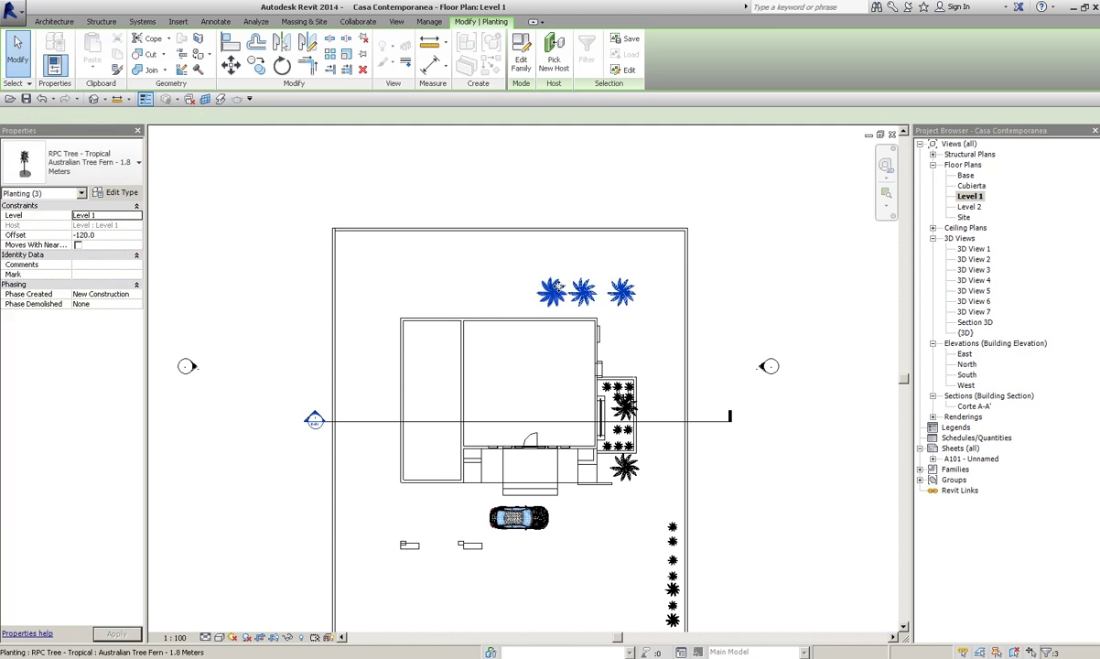
Step: Pull the top boundary wall down toward the trees using its temporary dimension
{"action": "left_click", "coordinate": [466, 229]}
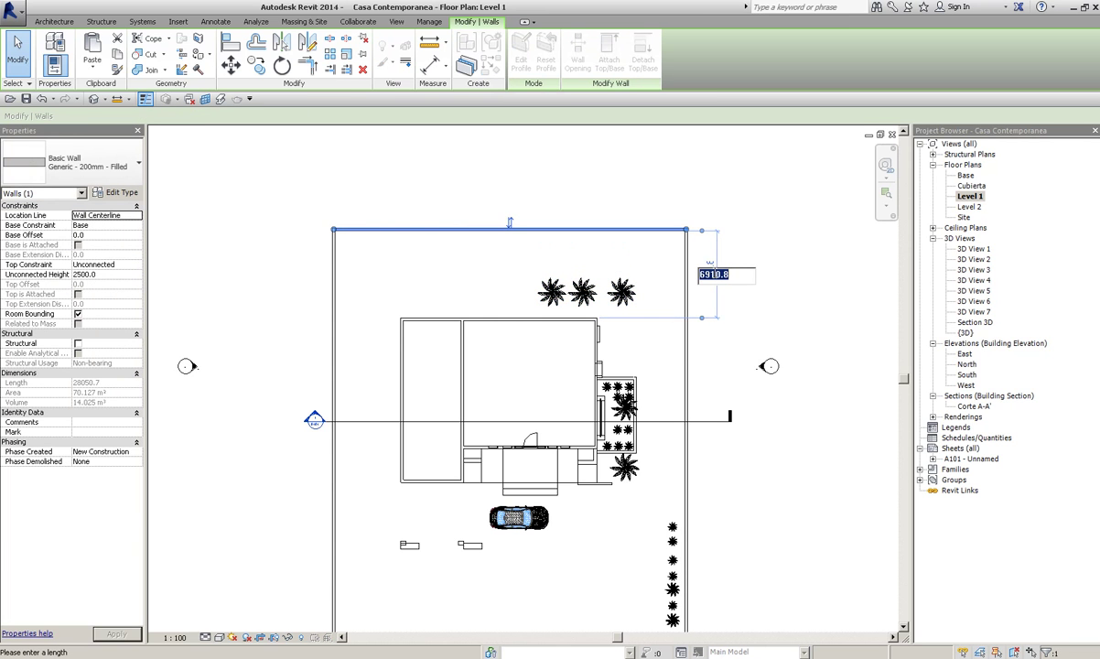
{"action": "key", "text": "Return"}
{"action": "key", "text": "Escape"}
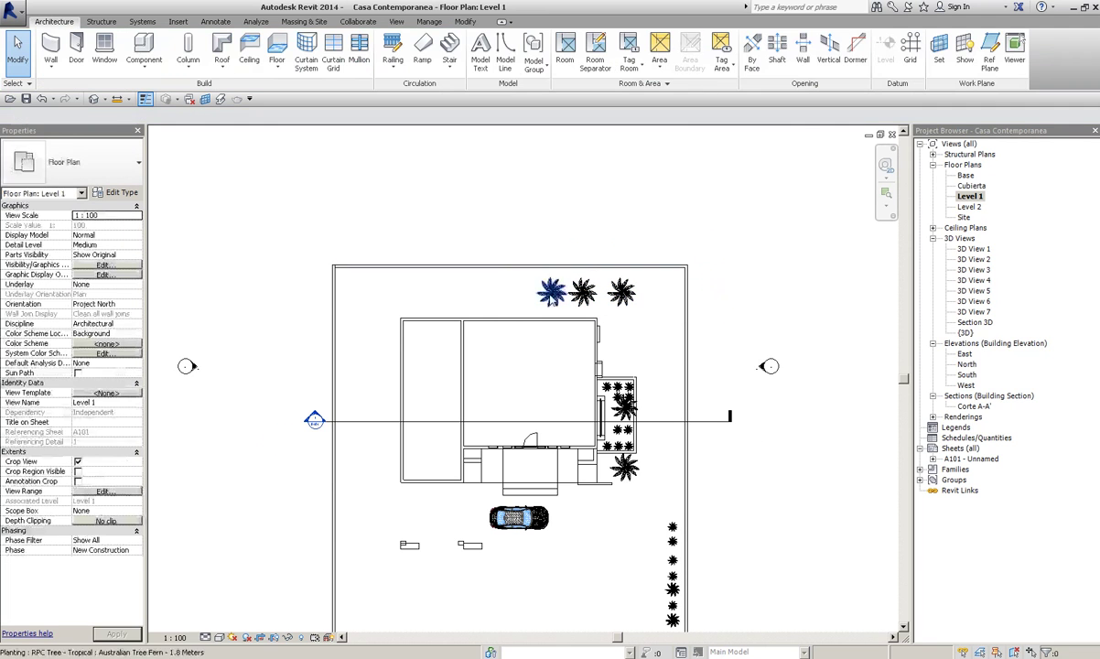
{"action": "scroll", "coordinate": [528, 291], "scroll_direction": "up", "scroll_amount": 2}
{"action": "left_click_drag", "start_coordinate": [492, 243], "coordinate": [700, 315]}
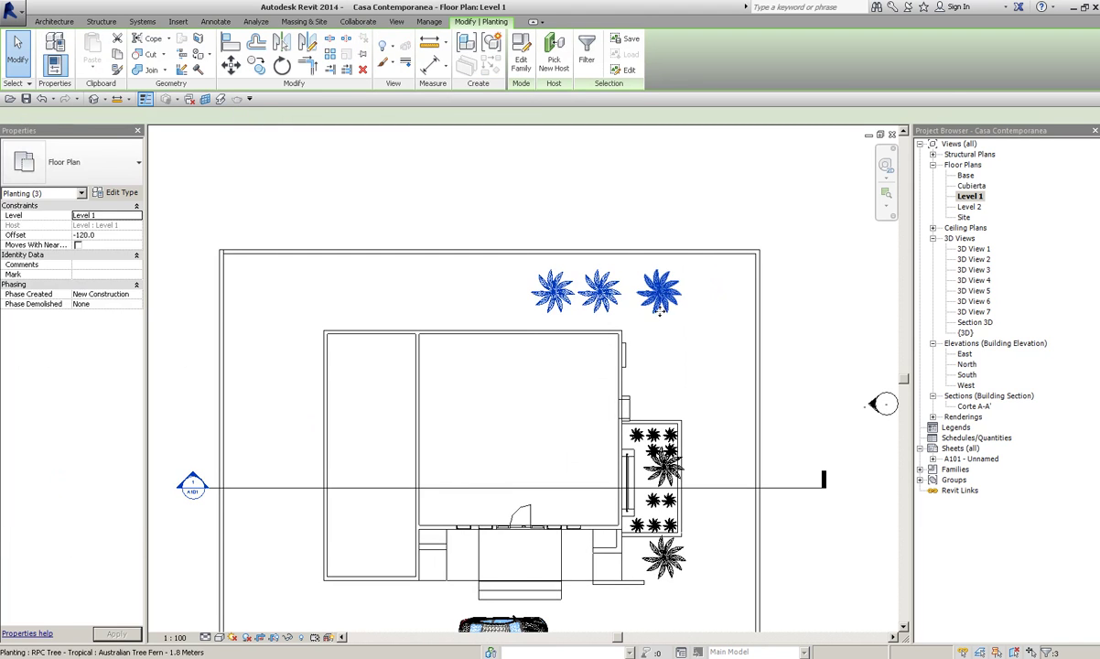
{"action": "left_click", "coordinate": [658, 202]}
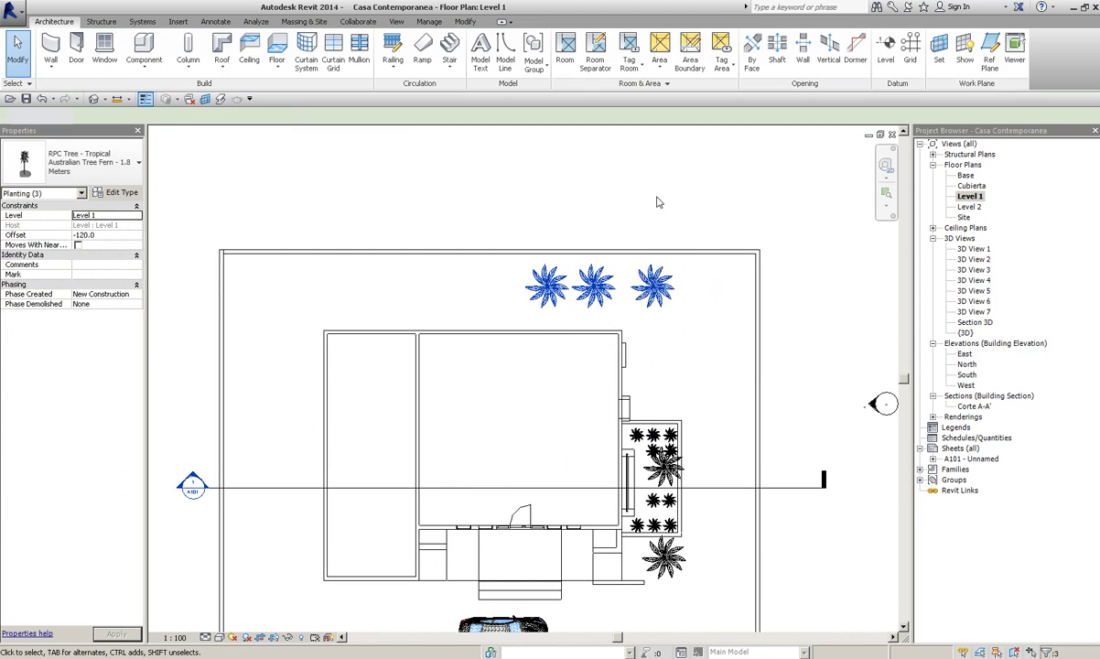
{"action": "scroll", "coordinate": [677, 233], "scroll_direction": "down", "scroll_amount": 2}
{"action": "scroll", "coordinate": [741, 374], "scroll_direction": "down", "scroll_amount": 1}
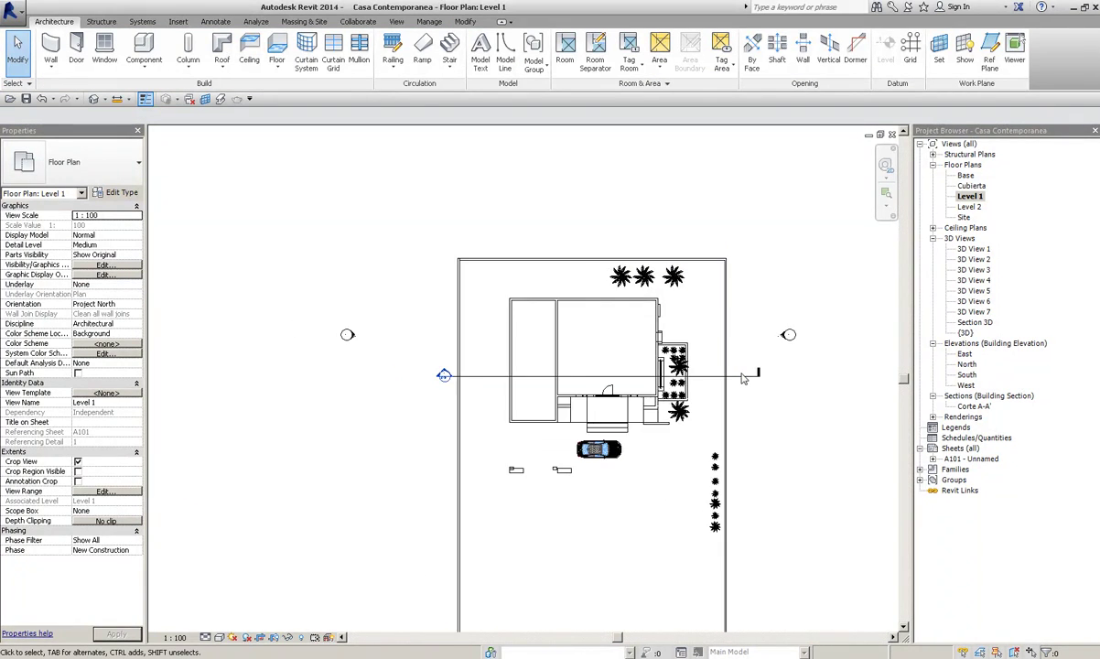
{"action": "left_click", "coordinate": [741, 382]}
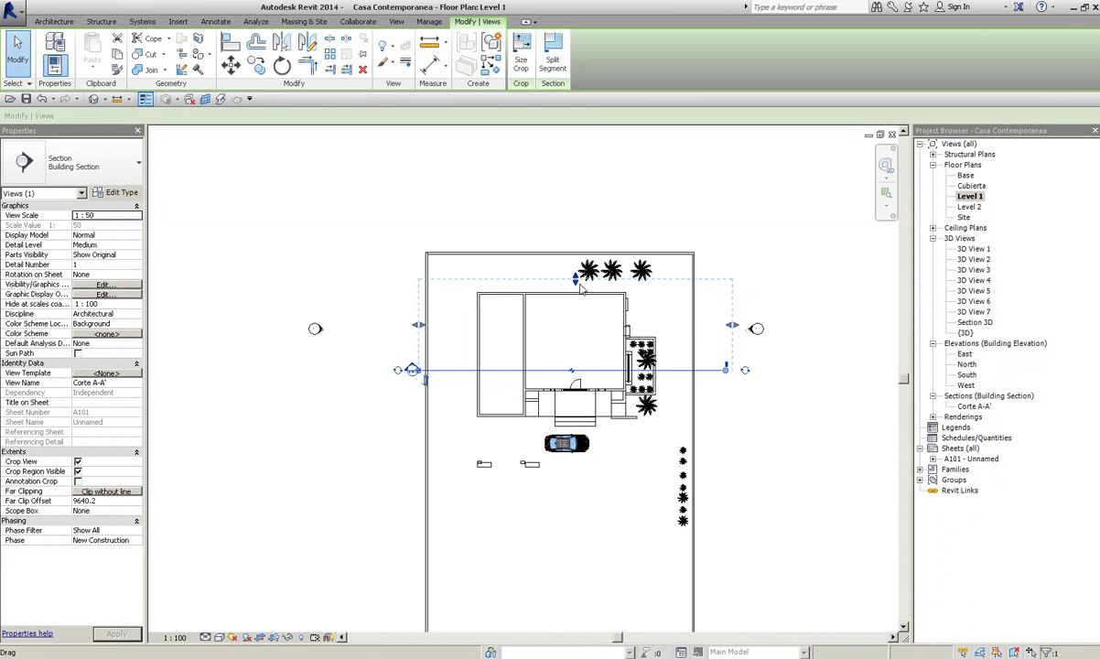
{"action": "scroll", "coordinate": [491, 297], "scroll_direction": "up", "scroll_amount": 1}
{"action": "left_click", "coordinate": [548, 211]}
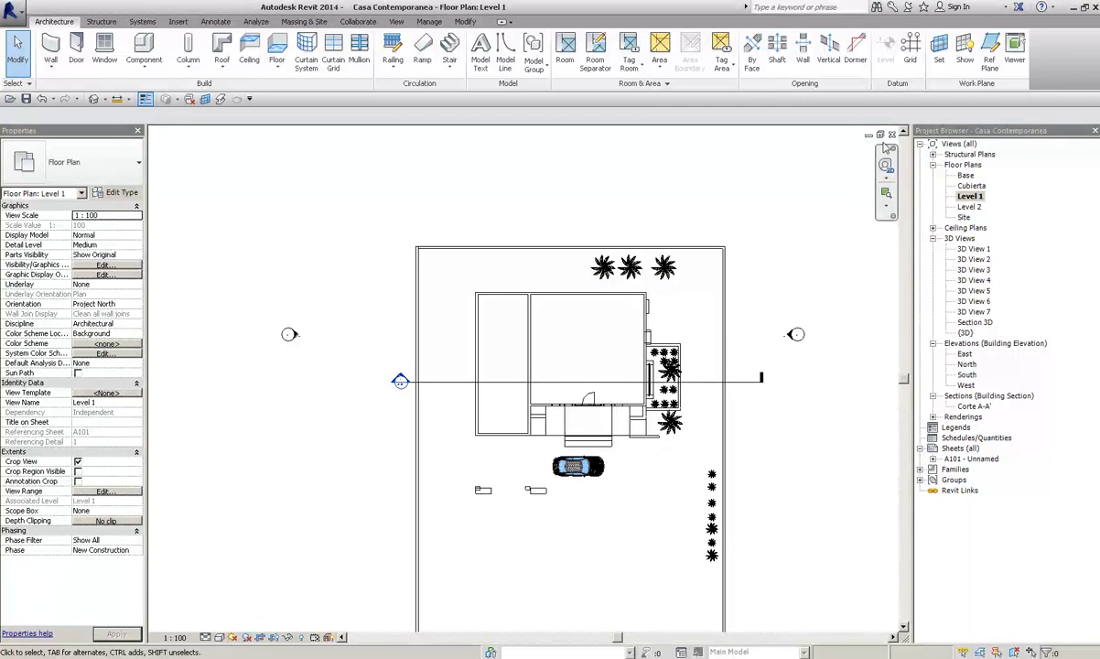
Step: Restore the views to separate windows and drag the Level 1 plan window right
{"action": "left_click", "coordinate": [879, 134]}
{"action": "mouse_move", "coordinate": [502, 264]}
{"action": "left_mouse_down"}
{"action": "mouse_move", "coordinate": [673, 248]}
{"action": "mouse_move", "coordinate": [580, 243]}
{"action": "left_mouse_up"}
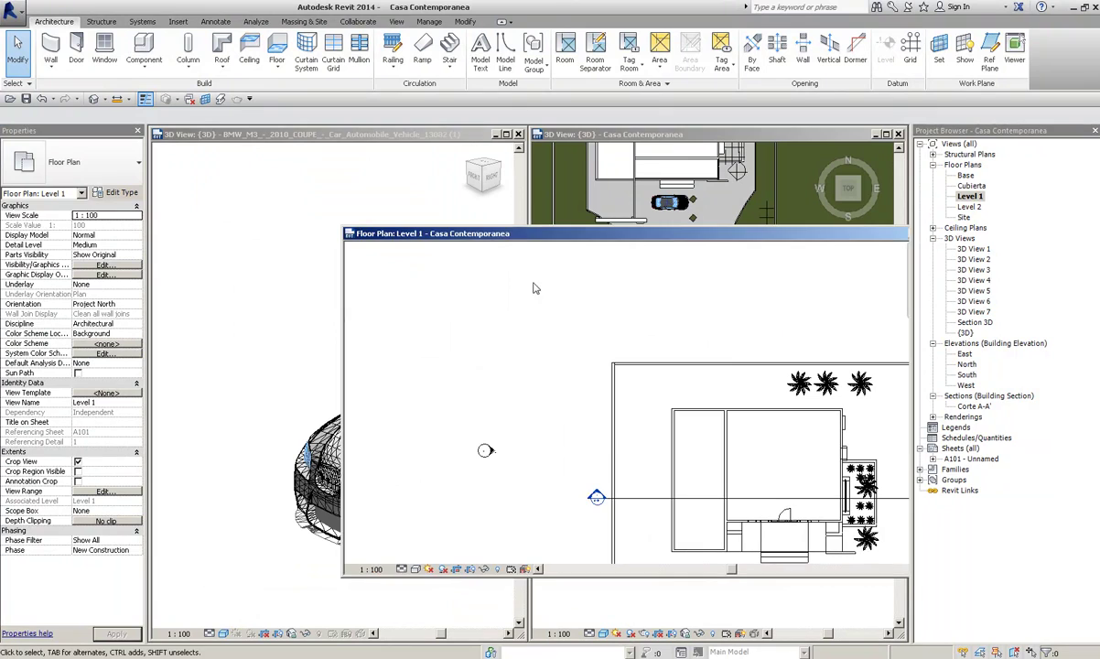
{"action": "left_click_drag", "start_coordinate": [494, 236], "coordinate": [615, 236]}
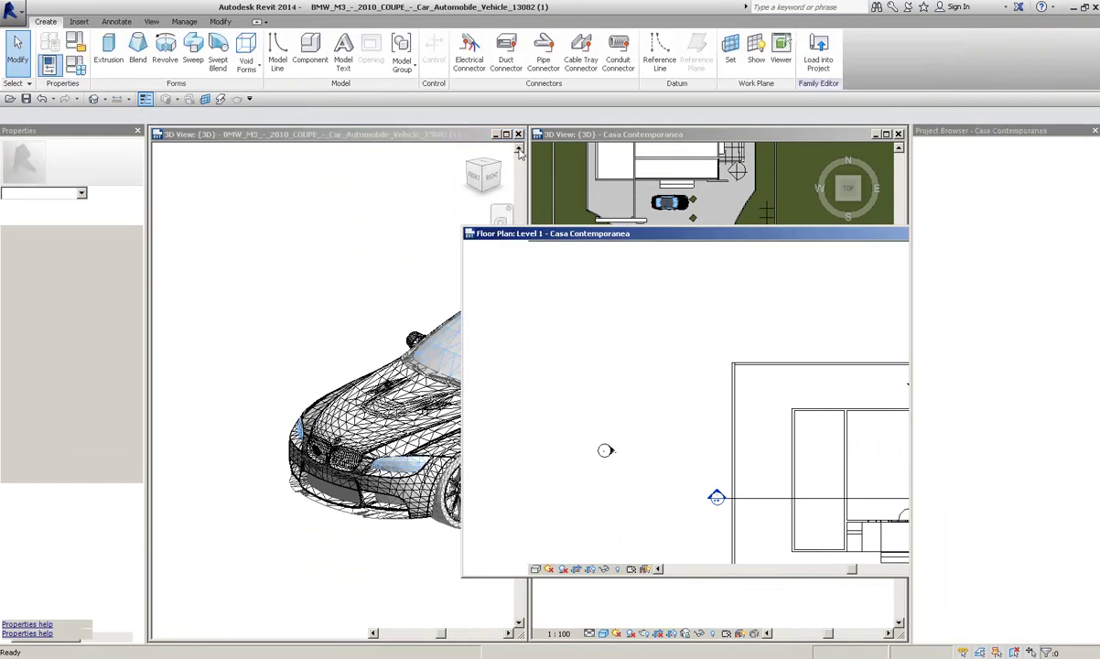
Step: Tile the open views with WT and orbit the 3D view from Top to an oblique angle
{"action": "key", "text": "w"}
{"action": "key", "text": "t"}
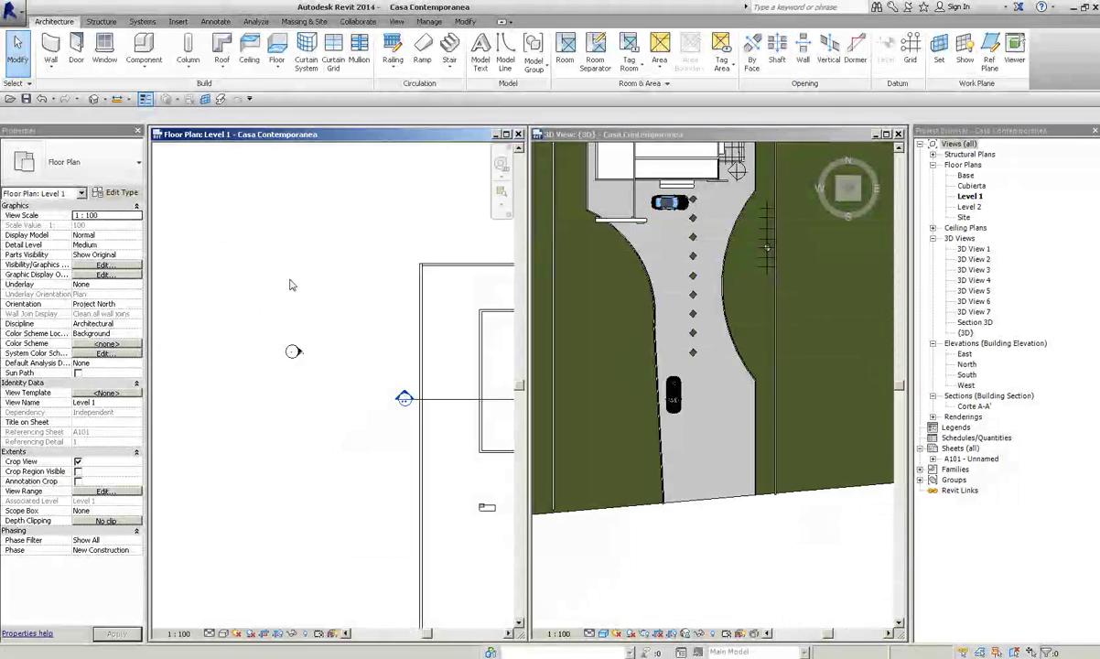
{"action": "left_click", "coordinate": [1031, 653]}
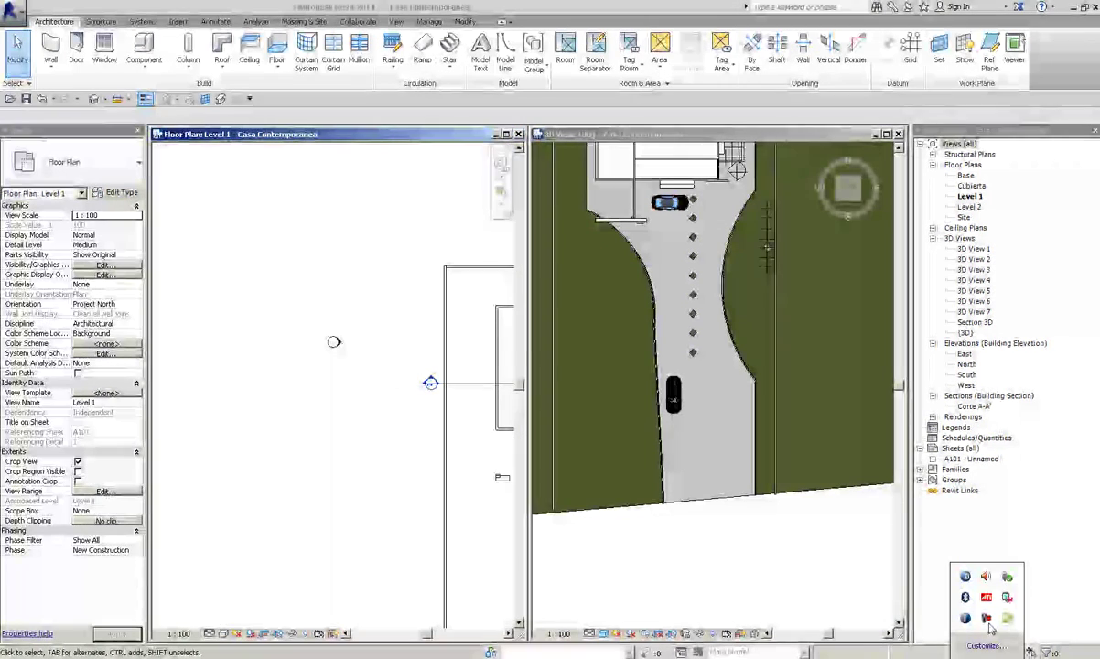
{"action": "left_click", "coordinate": [986, 620]}
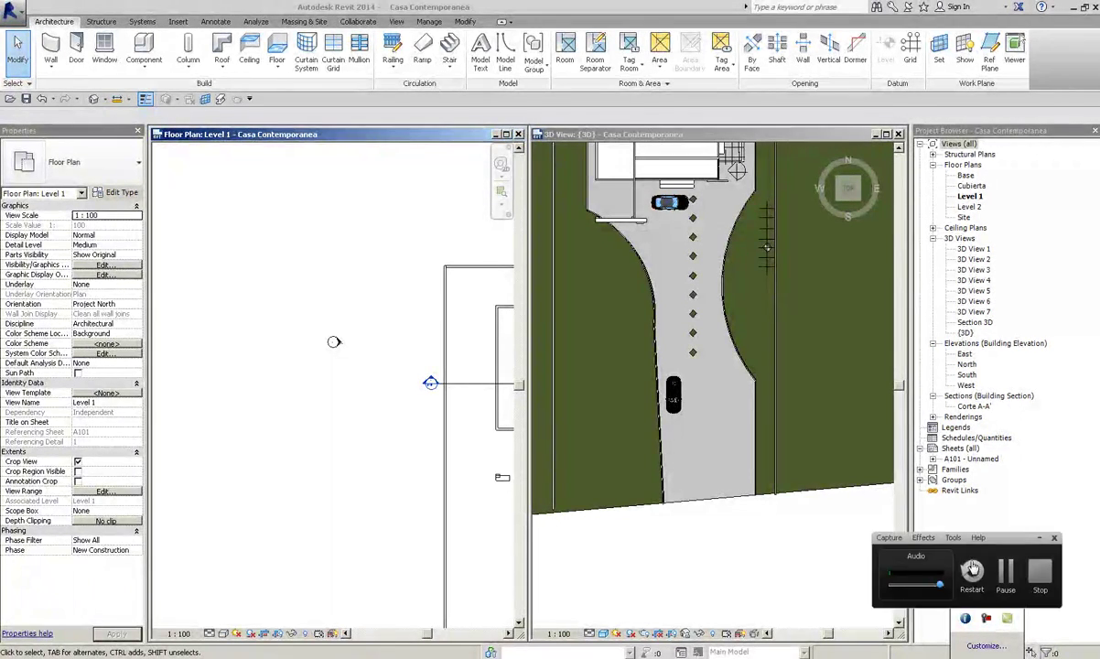
{"action": "left_click", "coordinate": [965, 465]}
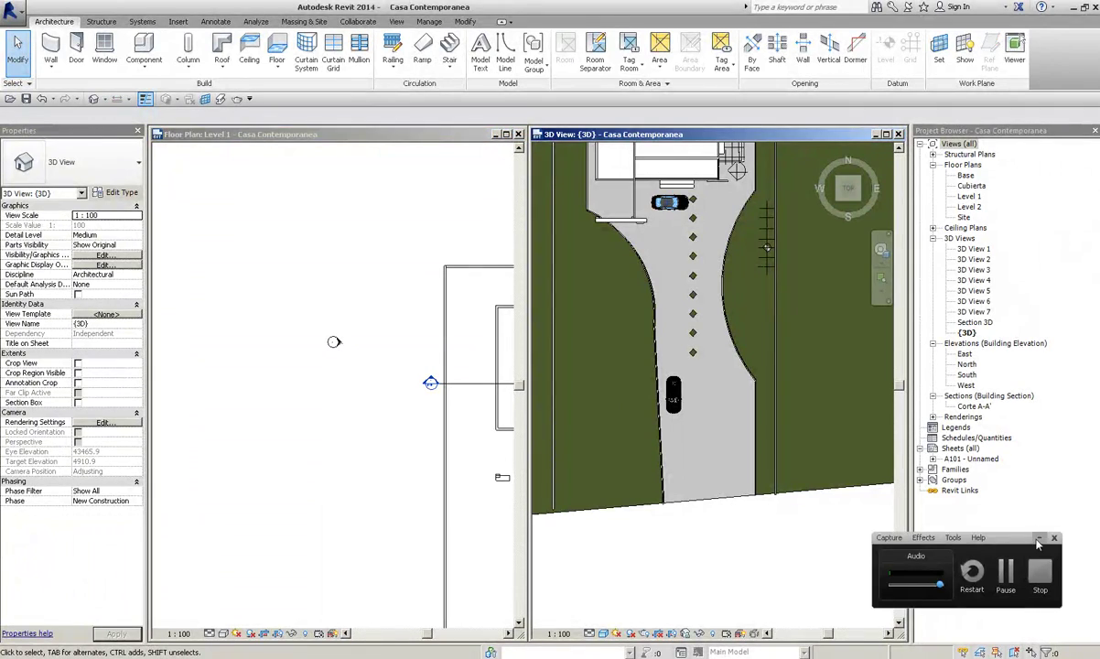
{"action": "left_click", "coordinate": [1037, 538]}
{"action": "left_click", "coordinate": [843, 183]}
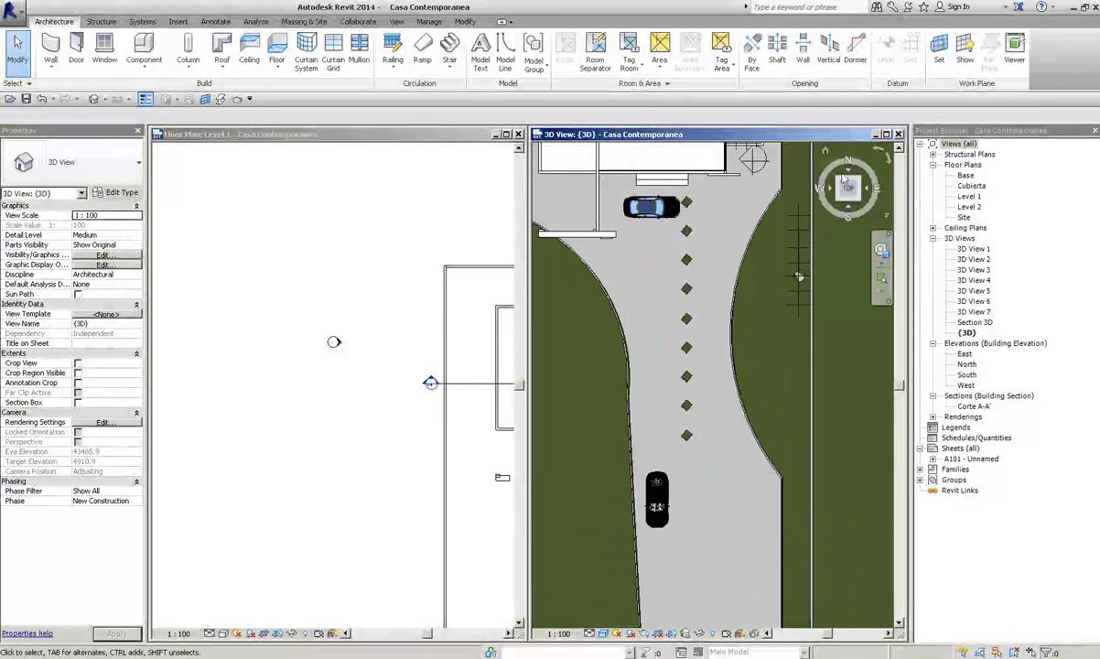
{"action": "left_click_drag", "start_coordinate": [843, 180], "coordinate": [899, 156]}
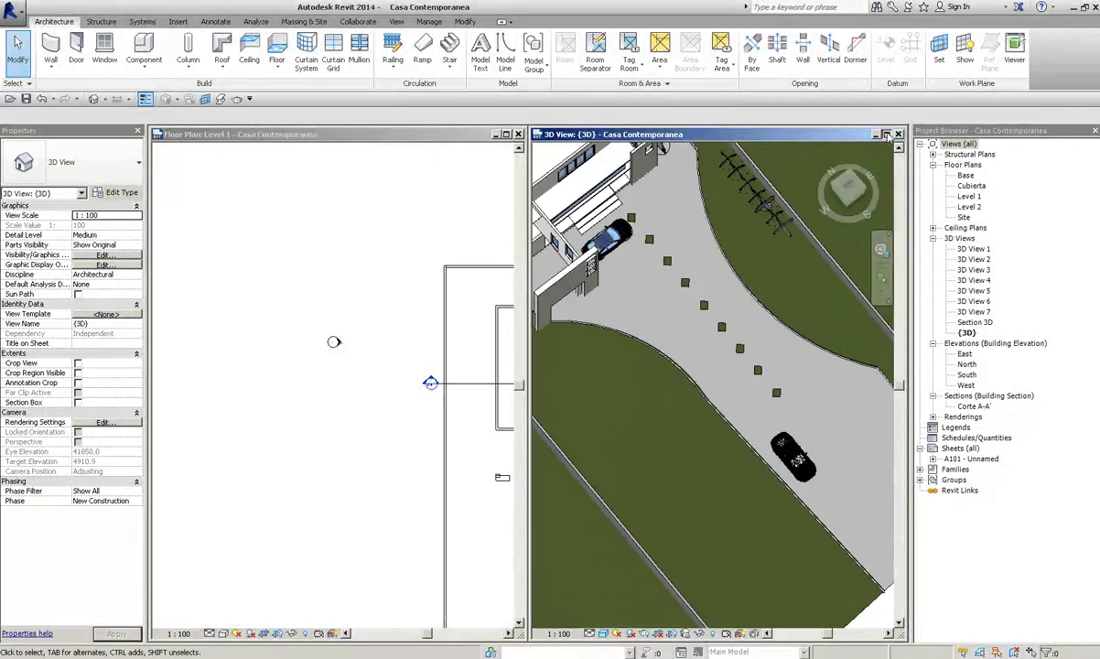
Step: Maximize the 3D view, reset it to Home, and orbit toward the house entrance
{"action": "left_click", "coordinate": [886, 135]}
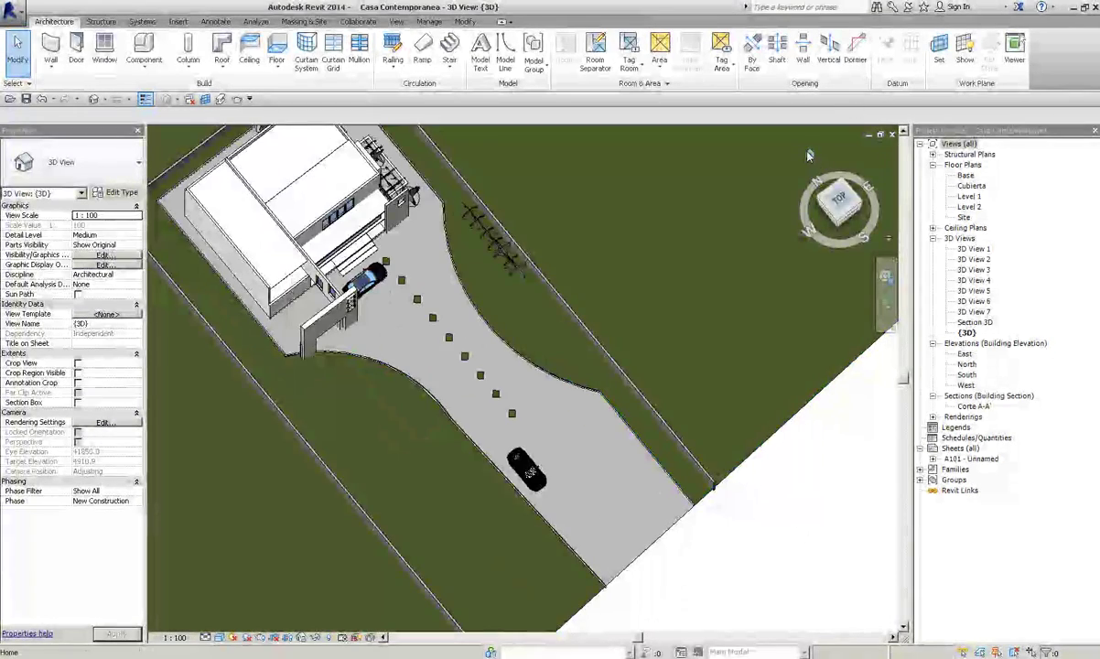
{"action": "left_click", "coordinate": [810, 154]}
{"action": "scroll", "coordinate": [443, 469], "scroll_direction": "up", "scroll_amount": 5}
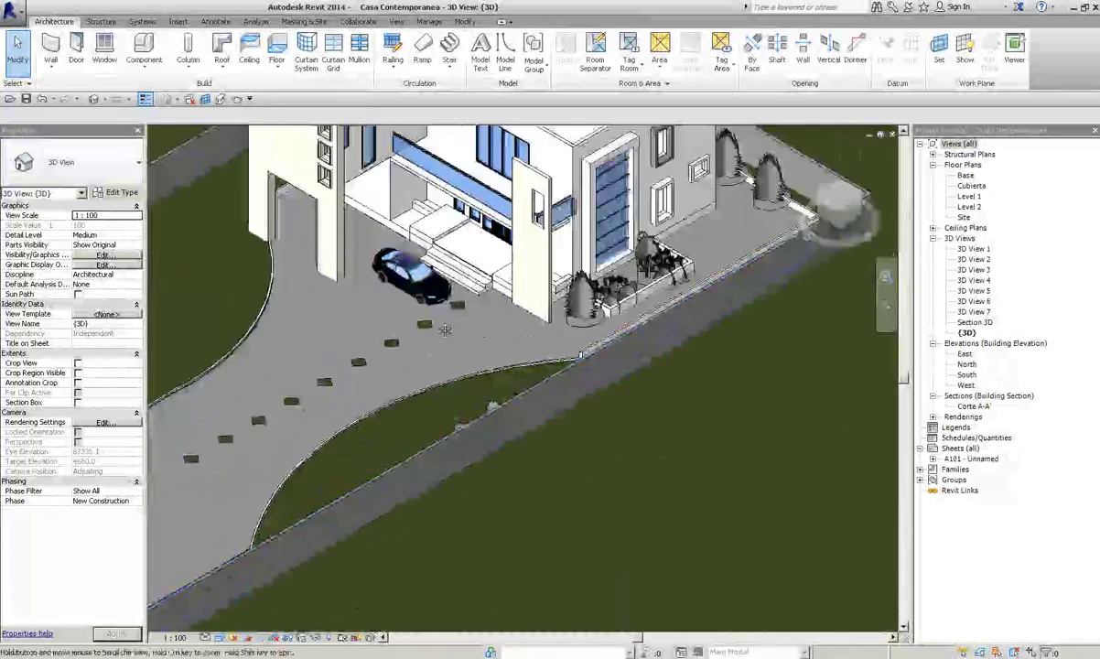
{"action": "middle_click_drag", "start_coordinate": [443, 469], "coordinate": [549, 469], "text": "shift"}
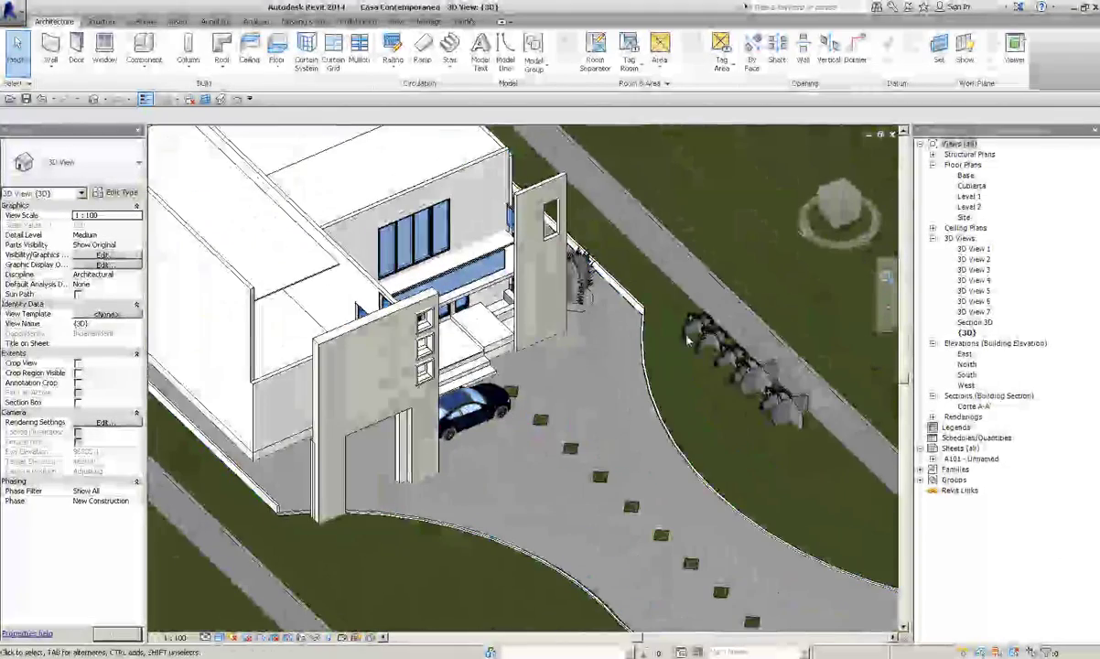
Step: Open the driveway wall's type structure and pick Wall Finish White for the structure layer
{"action": "left_click", "coordinate": [778, 362]}
{"action": "left_click", "coordinate": [122, 193]}
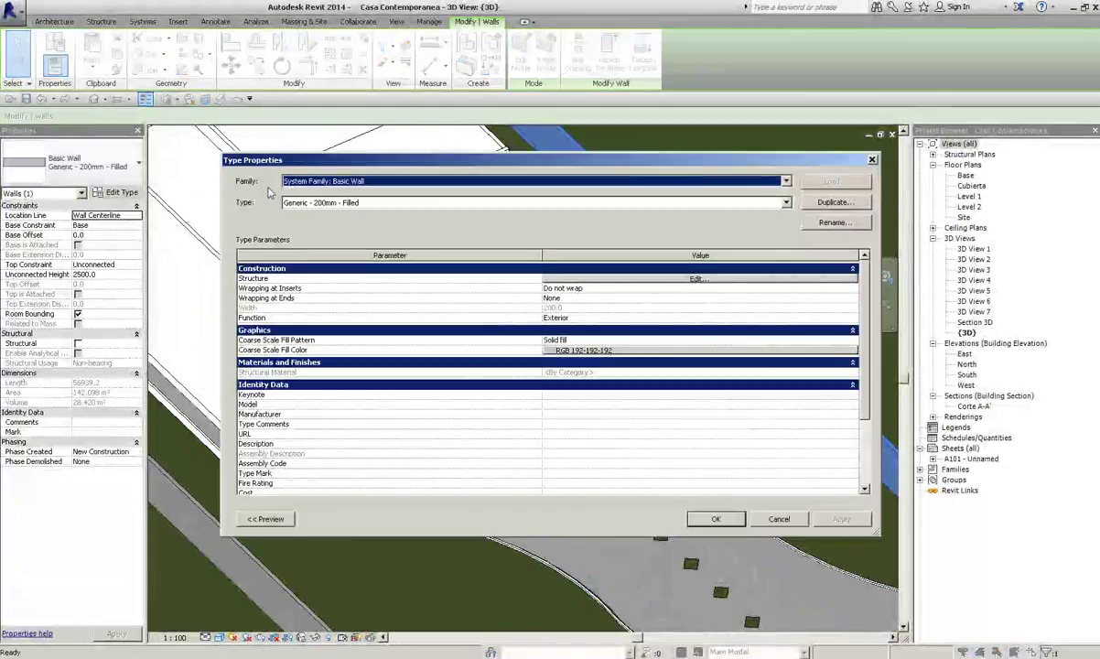
{"action": "left_click", "coordinate": [698, 278]}
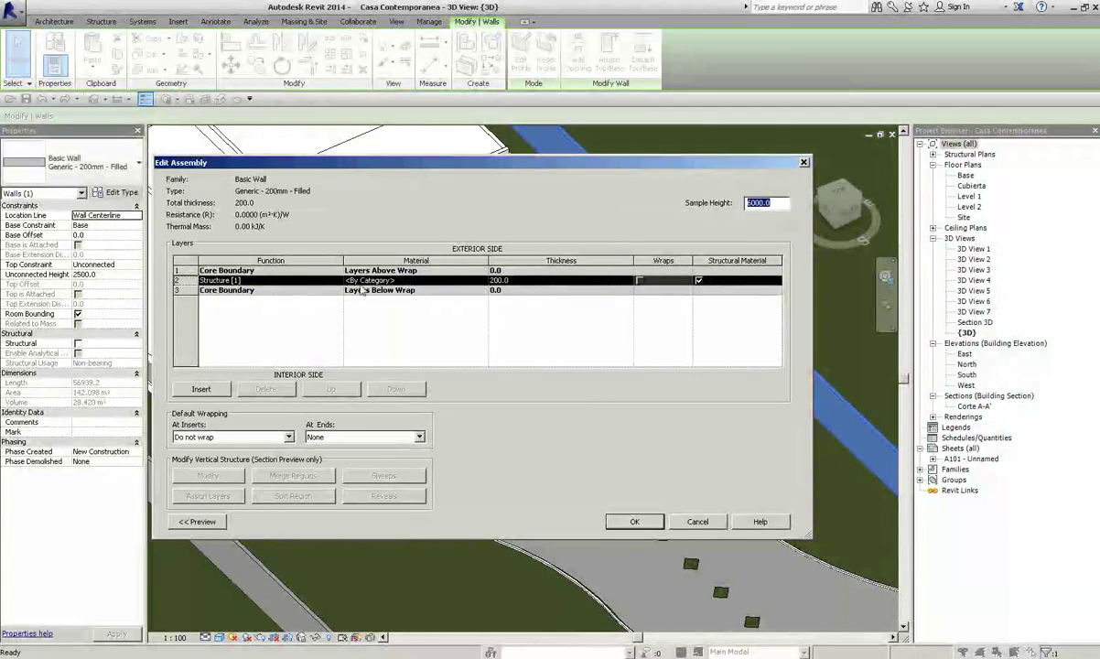
{"action": "left_click", "coordinate": [426, 280]}
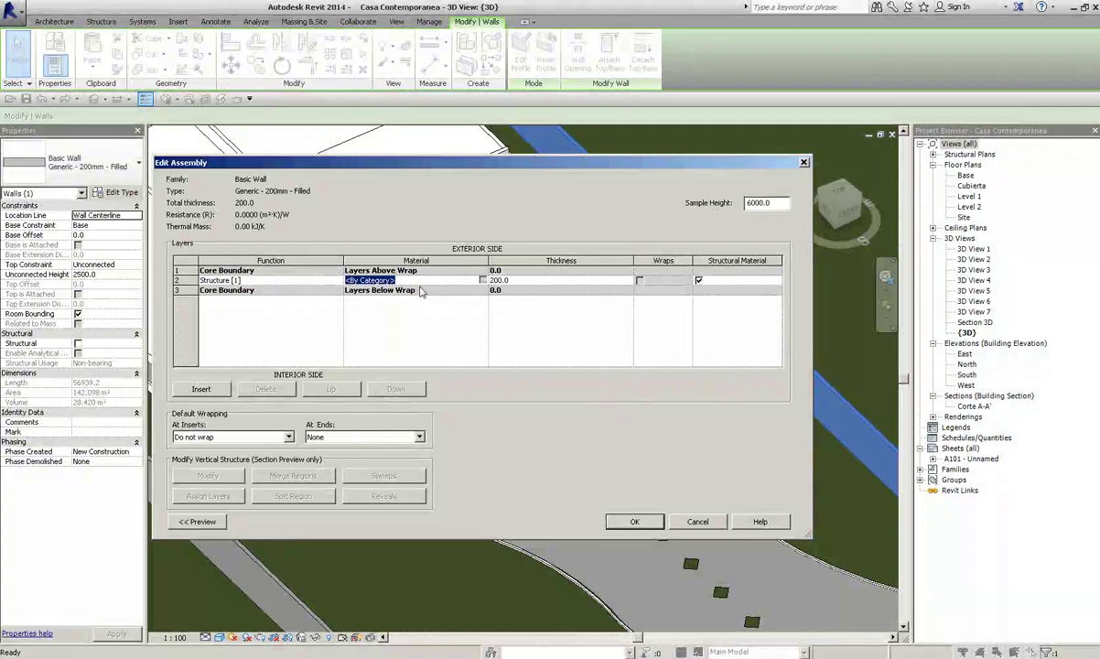
{"action": "left_click", "coordinate": [482, 280]}
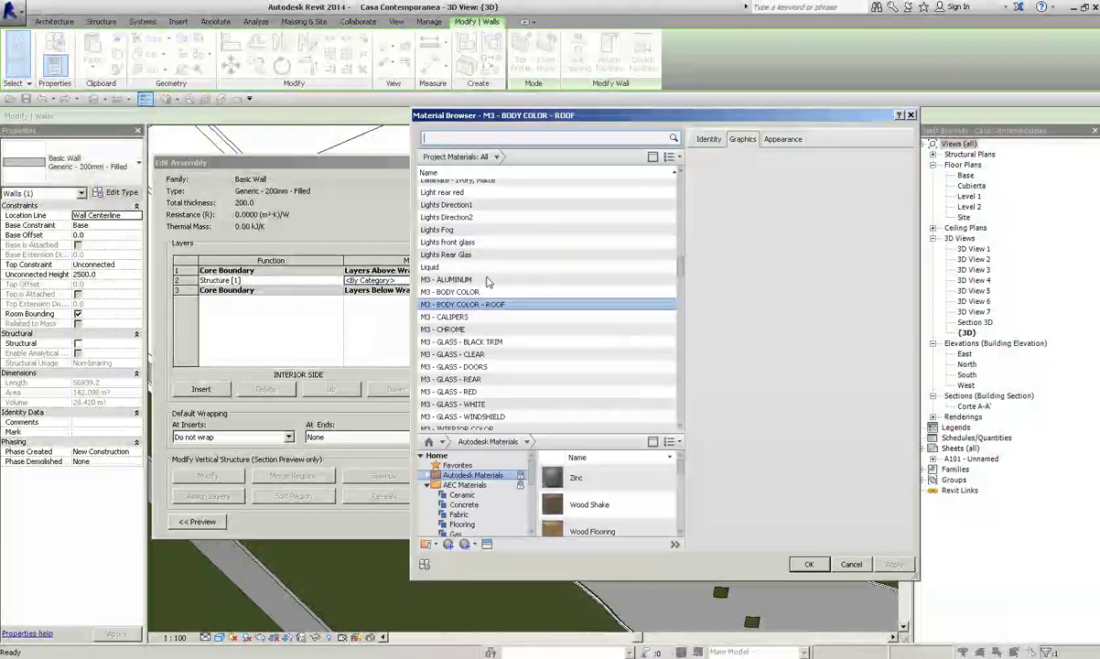
{"action": "left_click_drag", "start_coordinate": [451, 119], "coordinate": [271, 126]}
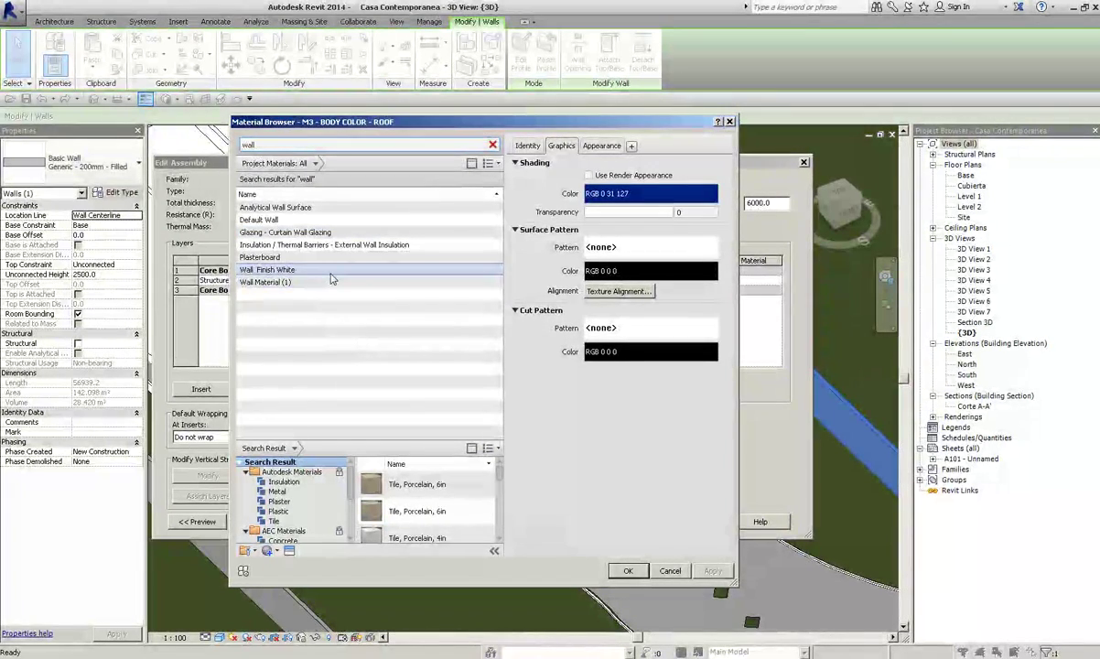
{"action": "left_click", "coordinate": [308, 277]}
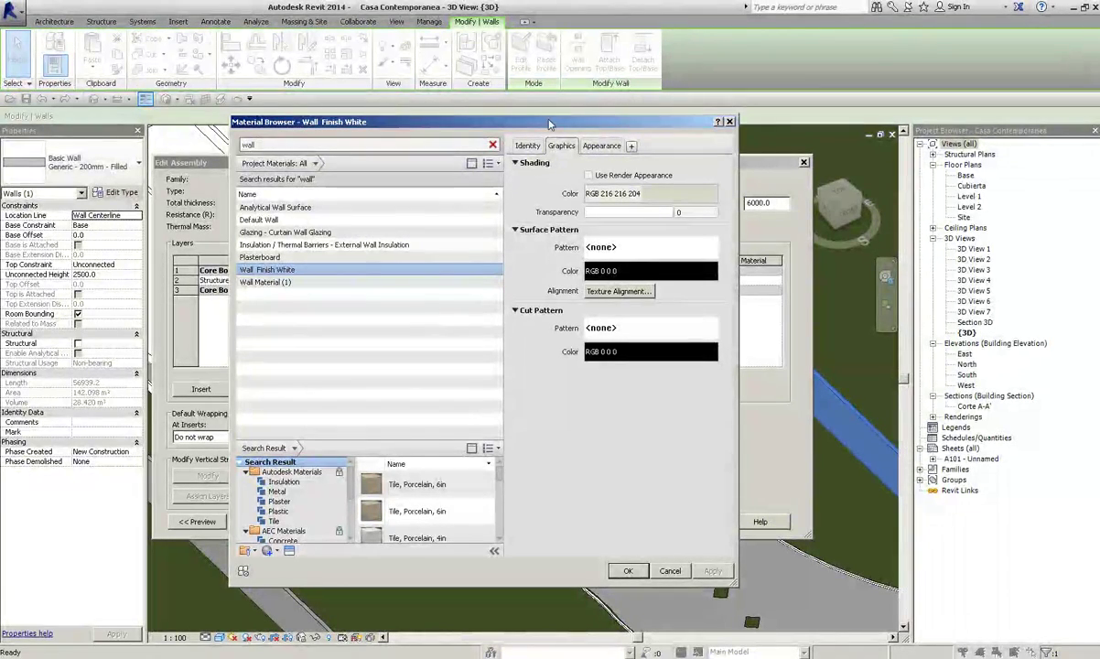
Step: Review Wall Finish White's appearance and graphics settings, then accept and close the layer editor
{"action": "left_click_drag", "start_coordinate": [549, 123], "coordinate": [554, 123]}
{"action": "left_click", "coordinate": [606, 146]}
{"action": "left_click", "coordinate": [519, 257]}
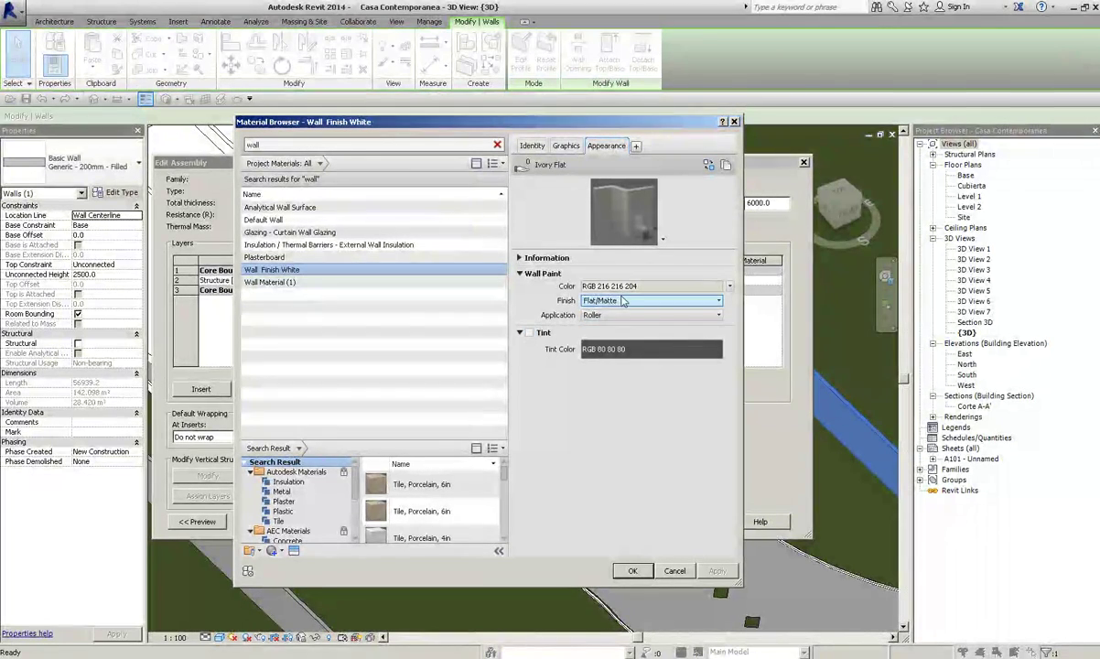
{"action": "left_click", "coordinate": [519, 333]}
{"action": "left_click", "coordinate": [603, 315]}
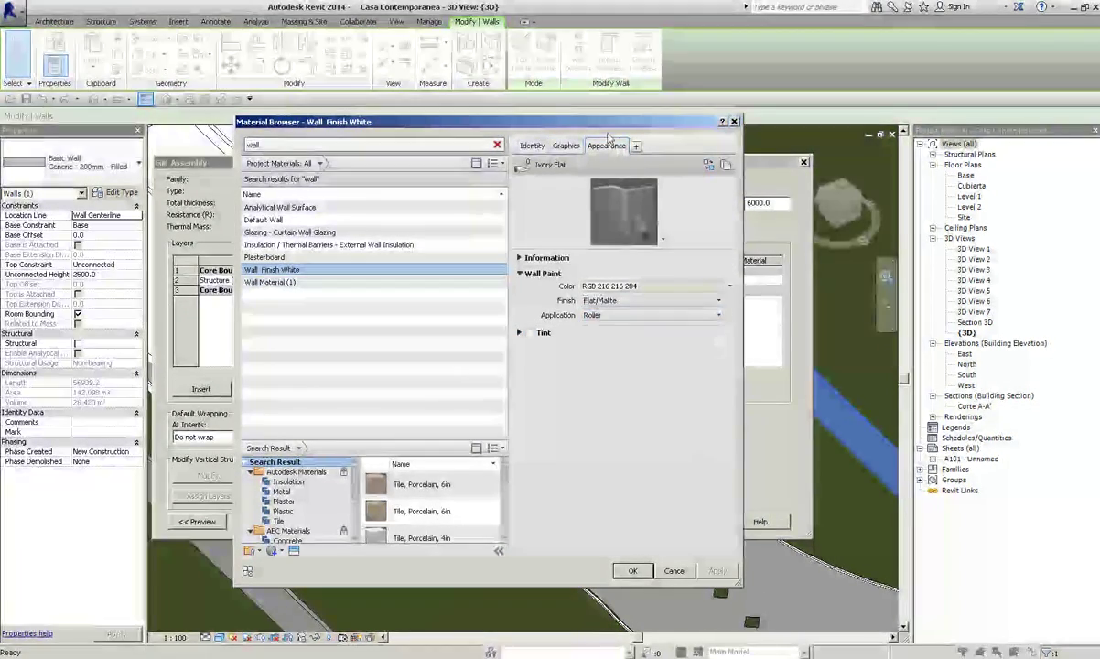
{"action": "left_click_drag", "start_coordinate": [571, 122], "coordinate": [583, 121]}
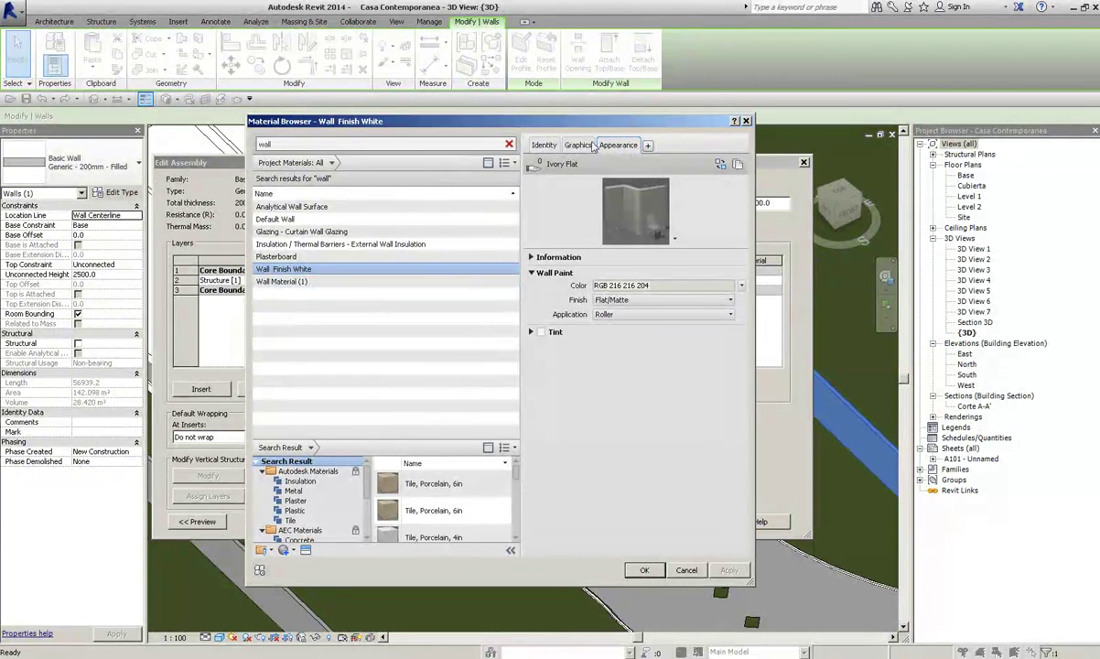
{"action": "left_click", "coordinate": [586, 144]}
{"action": "left_click", "coordinate": [617, 145]}
{"action": "left_click", "coordinate": [644, 570]}
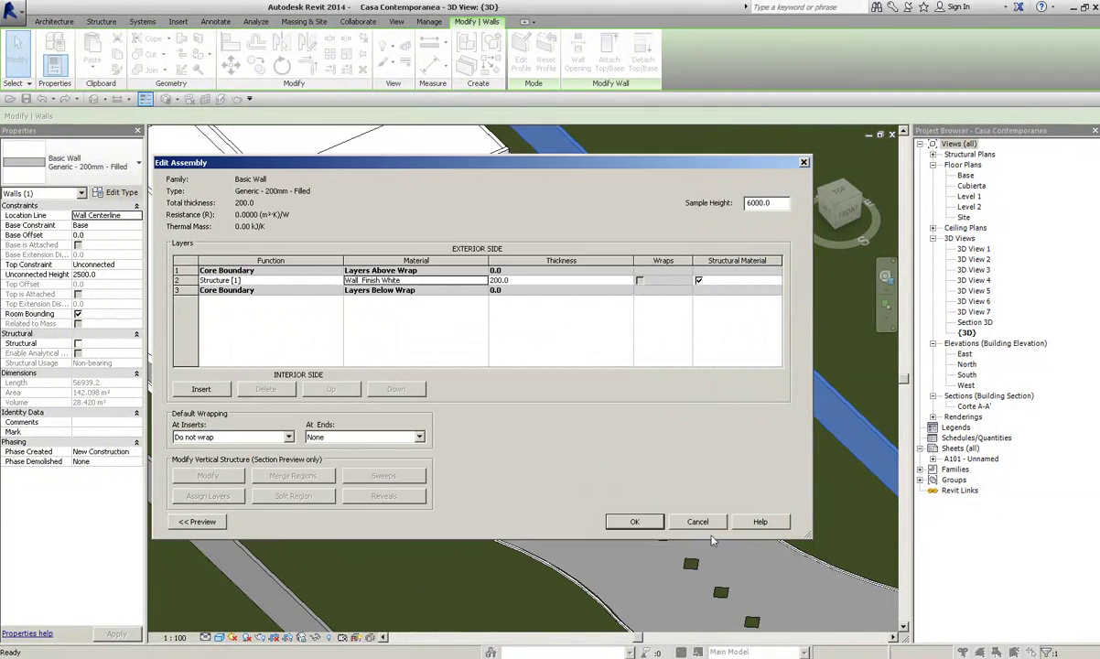
{"action": "left_click", "coordinate": [634, 523]}
Step: Reopen the wall structure, confirm Wall Finish White, and apply the Type Properties changes
{"action": "left_click", "coordinate": [630, 282]}
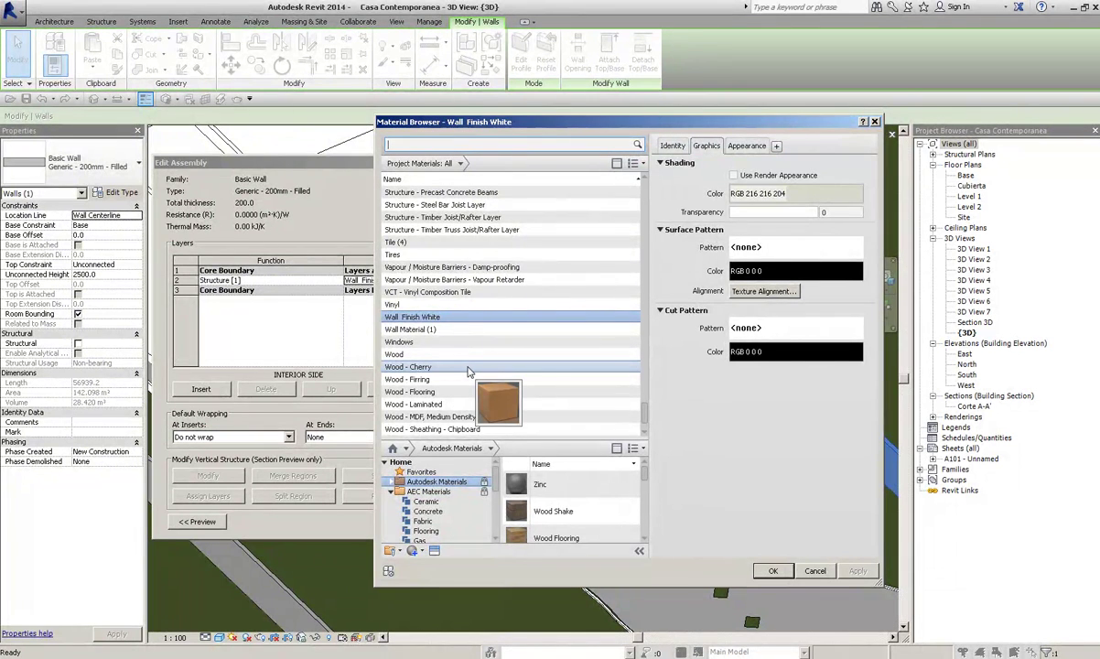
{"action": "left_click", "coordinate": [774, 570]}
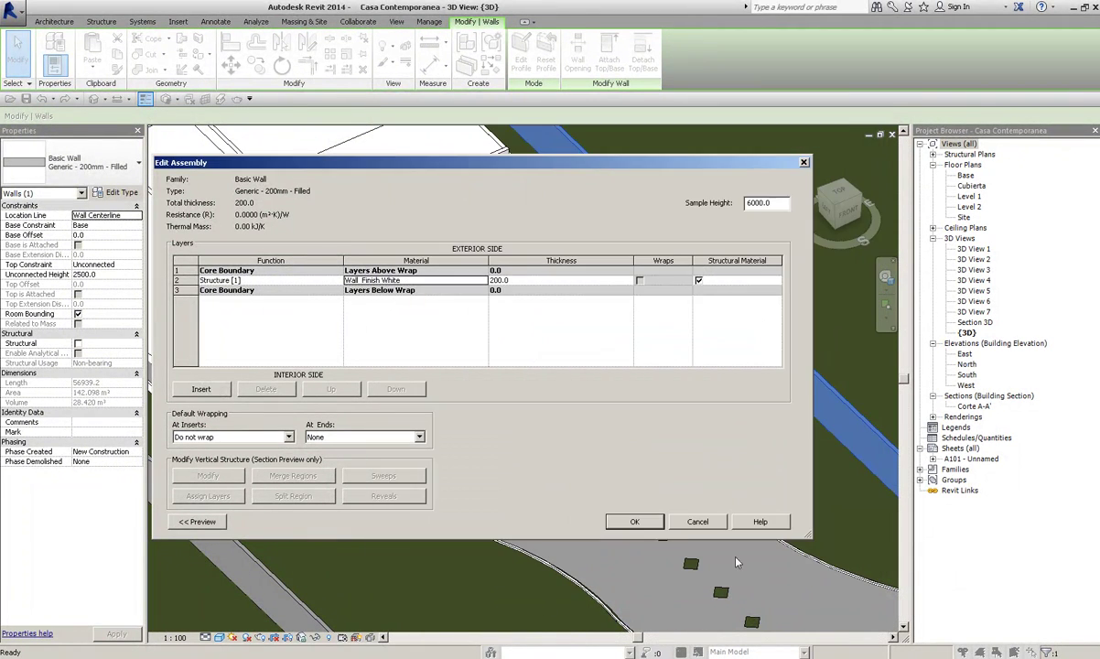
{"action": "left_click", "coordinate": [635, 518]}
{"action": "left_click", "coordinate": [776, 520]}
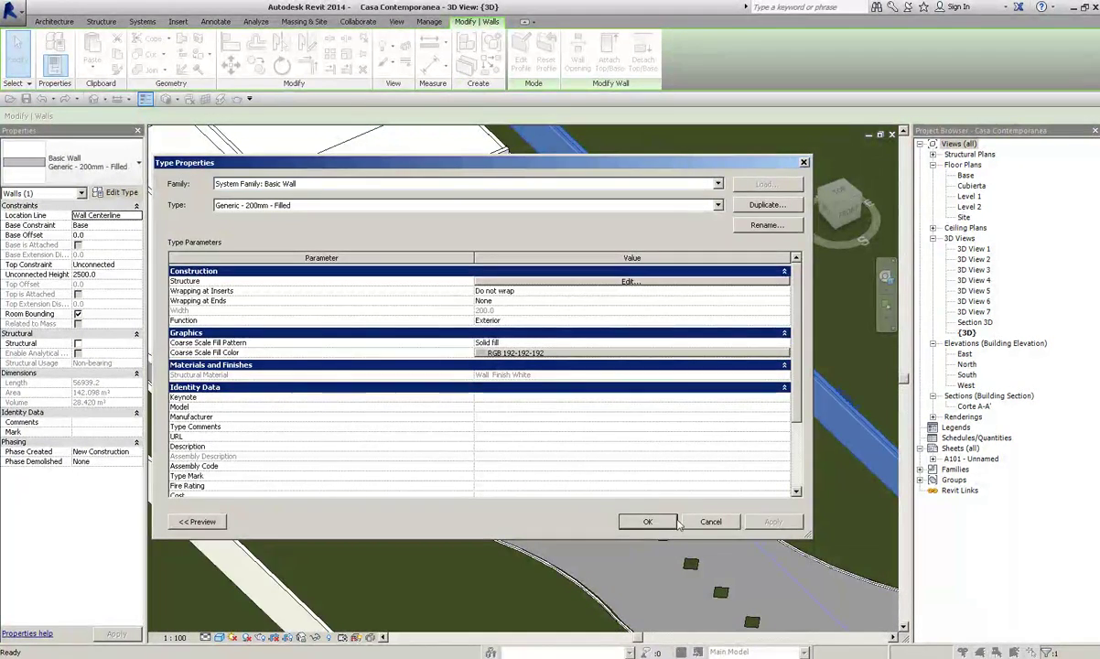
{"action": "left_click", "coordinate": [648, 522]}
Step: Deselect the wall and orbit to look along the driveway around the house
{"action": "scroll", "coordinate": [429, 439], "scroll_direction": "down", "scroll_amount": 3}
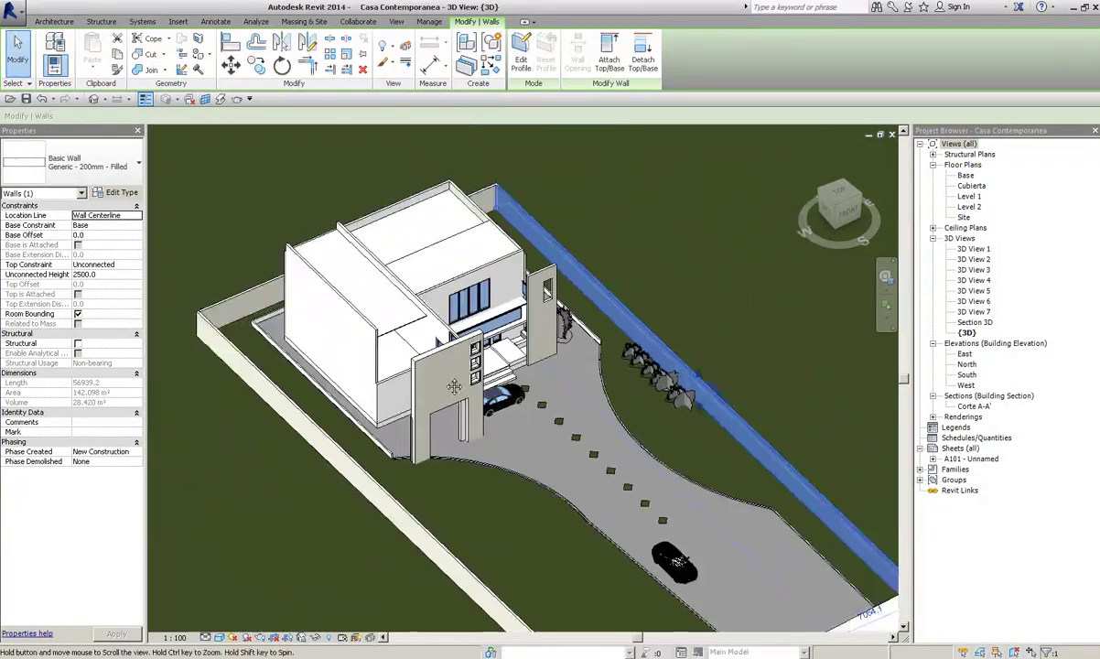
{"action": "scroll", "coordinate": [429, 439], "scroll_direction": "up", "scroll_amount": 2}
{"action": "left_click", "coordinate": [15, 70]}
{"action": "scroll", "coordinate": [325, 364], "scroll_direction": "up", "scroll_amount": 4}
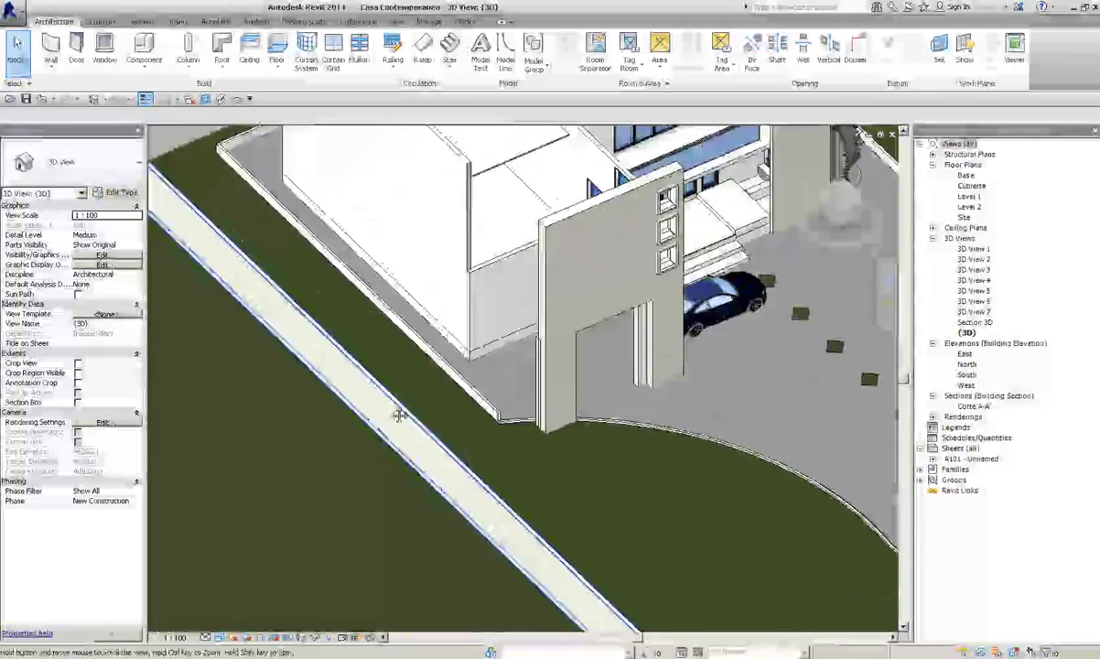
{"action": "mouse_move", "coordinate": [324, 364]}
{"action": "middle_mouse_down", "text": "shift"}
{"action": "mouse_move", "coordinate": [618, 271]}
{"action": "mouse_move", "coordinate": [620, 240]}
{"action": "middle_mouse_up", "text": "shift"}
{"action": "left_click", "coordinate": [621, 240]}
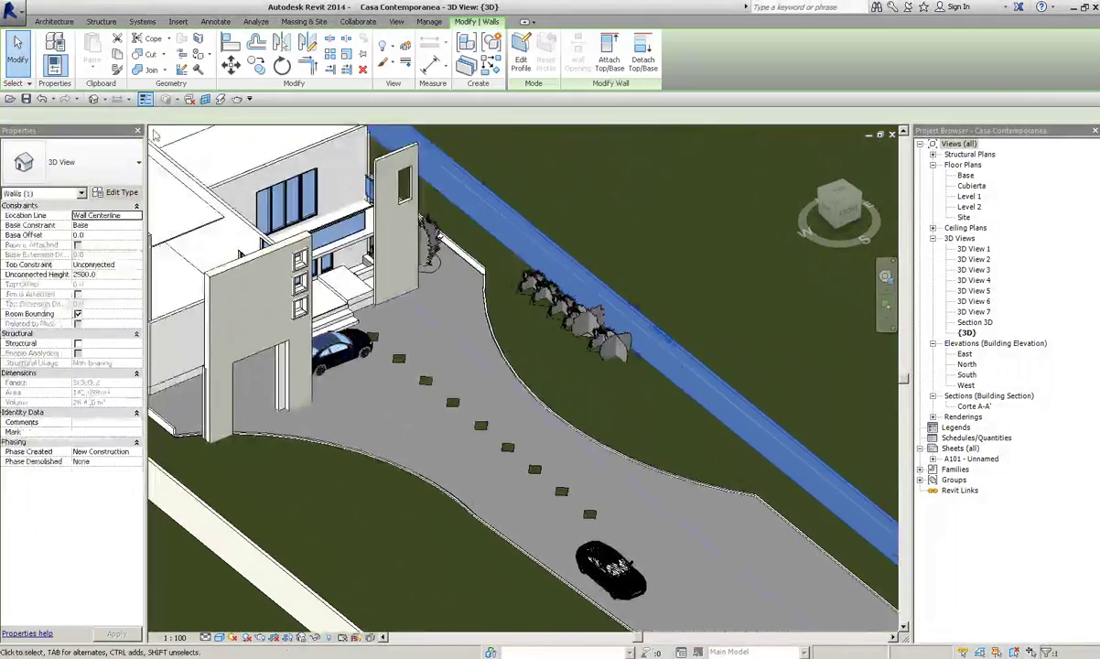
{"action": "left_click", "coordinate": [15, 46]}
{"action": "scroll", "coordinate": [572, 380], "scroll_direction": "down", "scroll_amount": 5}
{"action": "middle_click_drag", "start_coordinate": [571, 380], "coordinate": [641, 366], "text": "shift"}
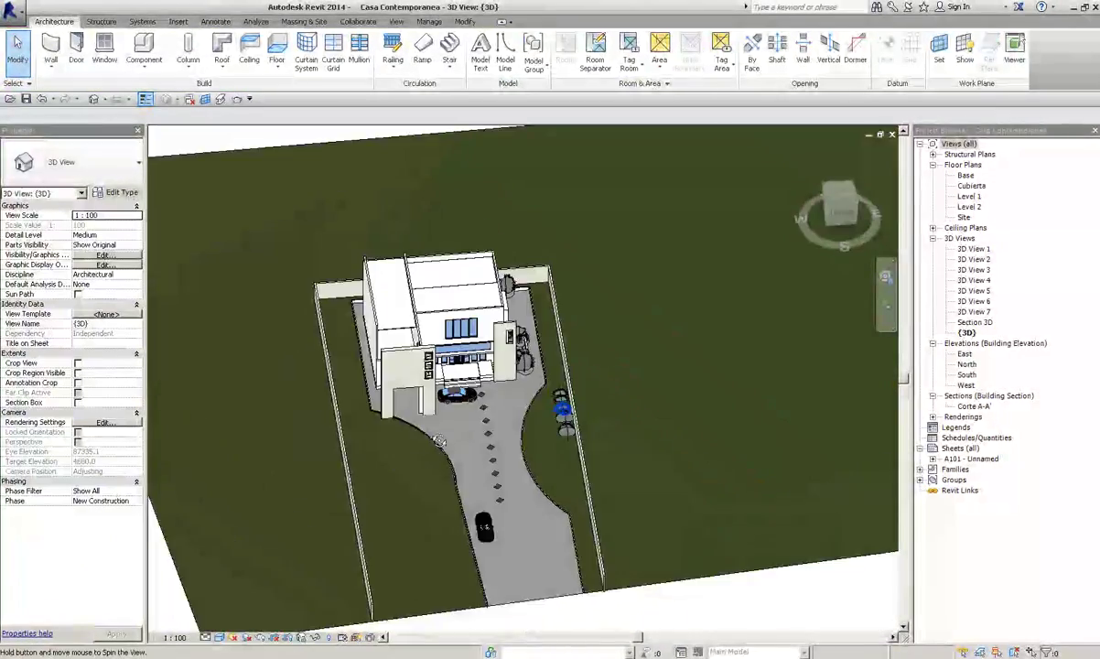
Step: Zoom to the entrance, select the BMW car, and show its car type list
{"action": "scroll", "coordinate": [492, 427], "scroll_direction": "up", "scroll_amount": 4}
{"action": "scroll", "coordinate": [491, 427], "scroll_direction": "up", "scroll_amount": 3}
{"action": "scroll", "coordinate": [491, 427], "scroll_direction": "up", "scroll_amount": 2}
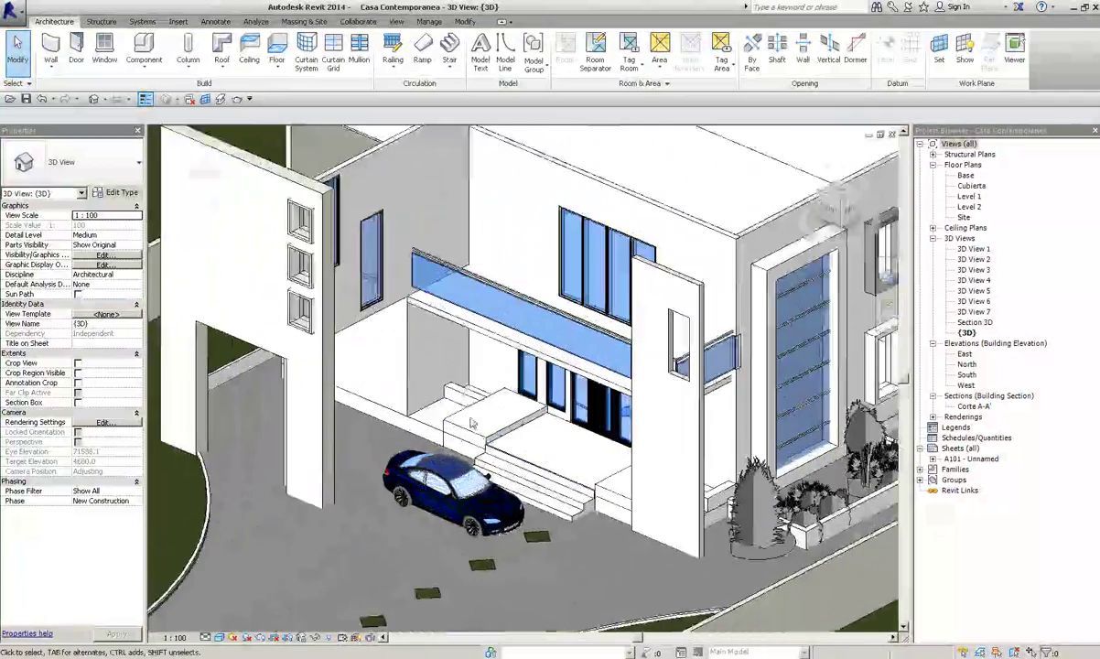
{"action": "middle_click_drag", "start_coordinate": [485, 430], "coordinate": [491, 426], "text": "shift"}
{"action": "scroll", "coordinate": [491, 426], "scroll_direction": "up", "scroll_amount": 1}
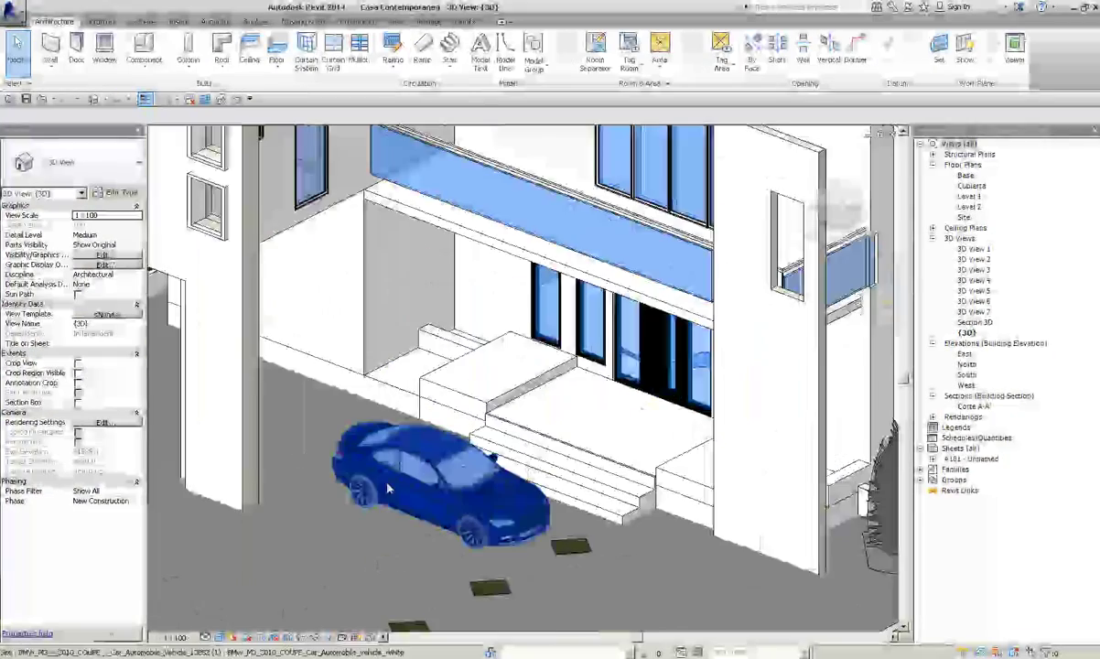
{"action": "scroll", "coordinate": [403, 528], "scroll_direction": "up", "scroll_amount": 2}
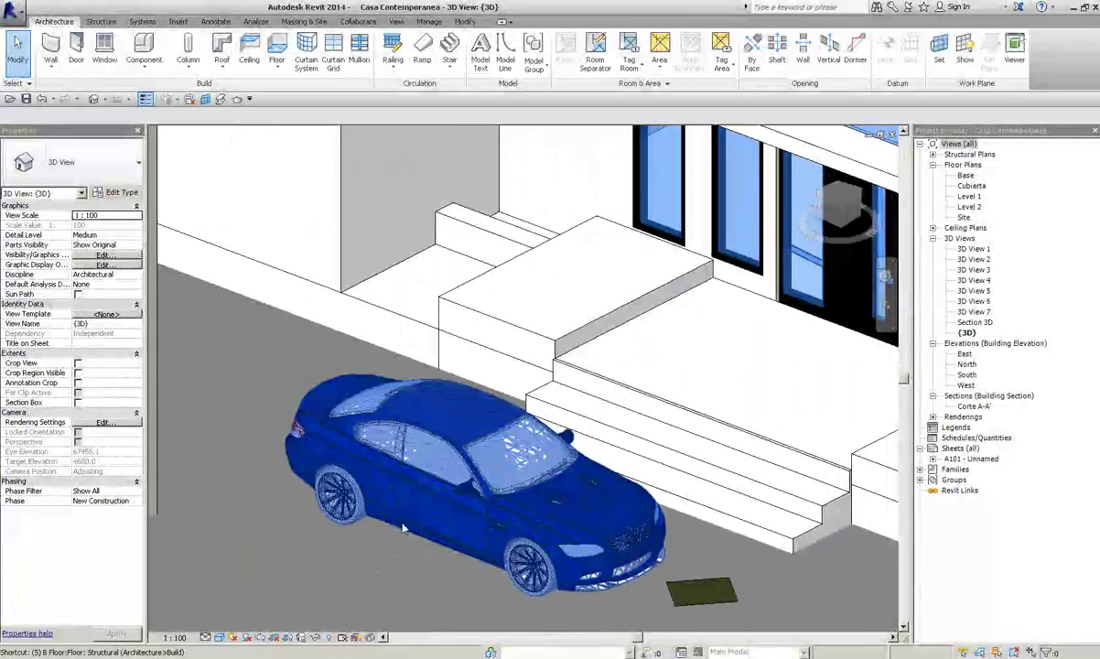
{"action": "left_click", "coordinate": [410, 509]}
{"action": "left_click", "coordinate": [114, 182]}
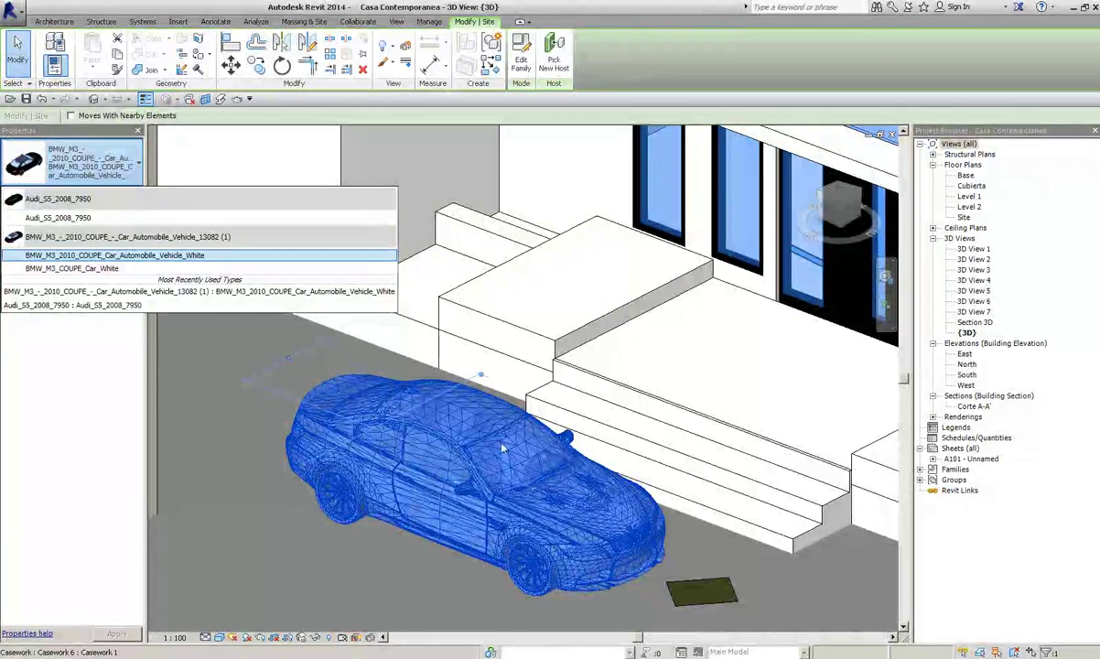
Step: Expand the Site families in the Project Browser and pick the BMW M3 2010 coupe type
{"action": "left_click", "coordinate": [921, 469]}
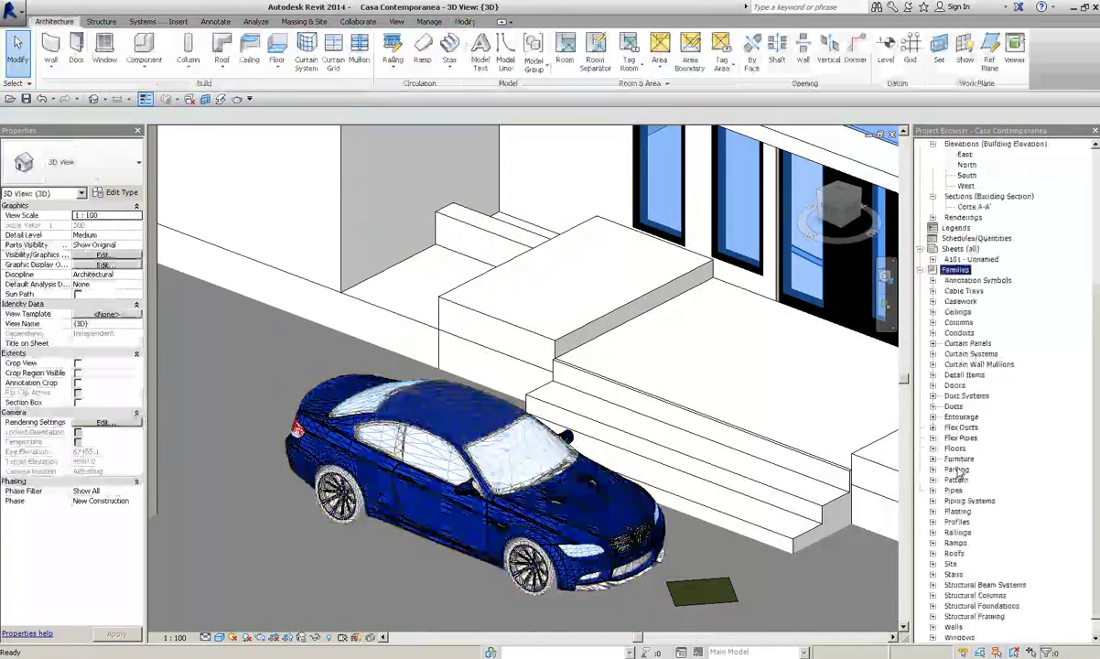
{"action": "scroll", "coordinate": [956, 531], "scroll_direction": "down", "scroll_amount": 1}
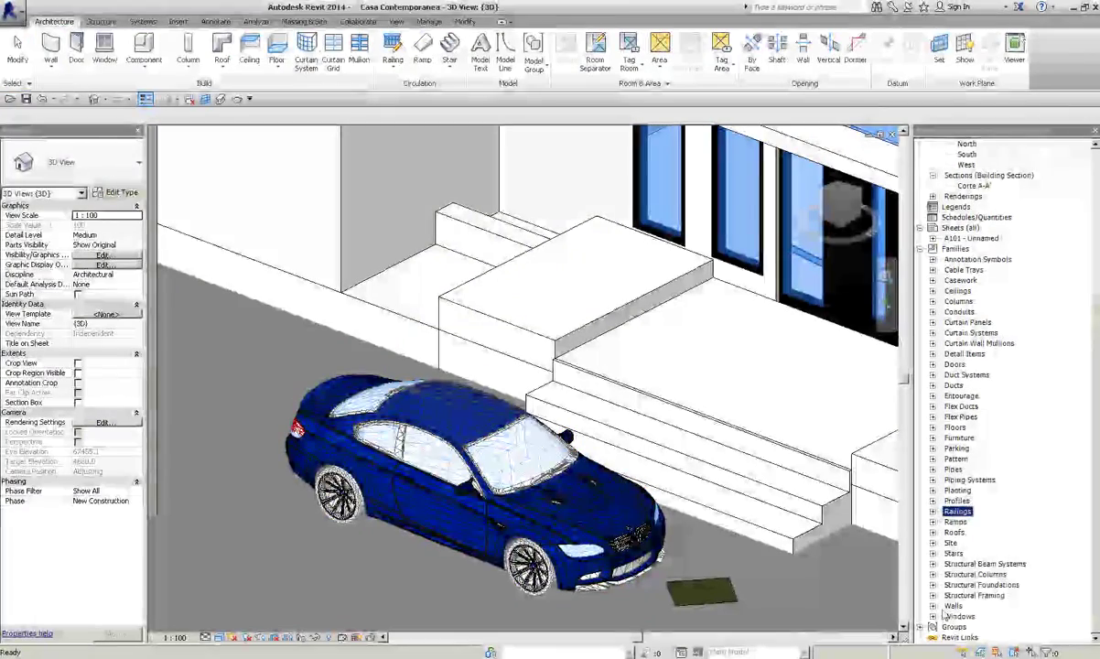
{"action": "left_click", "coordinate": [403, 430]}
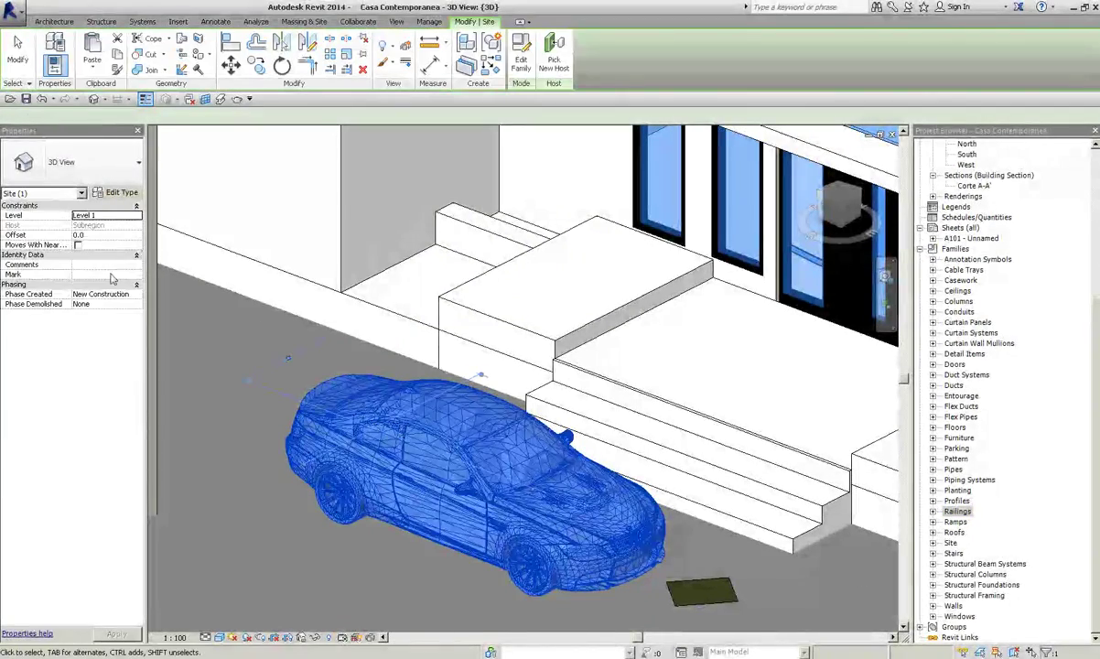
{"action": "left_click", "coordinate": [954, 427]}
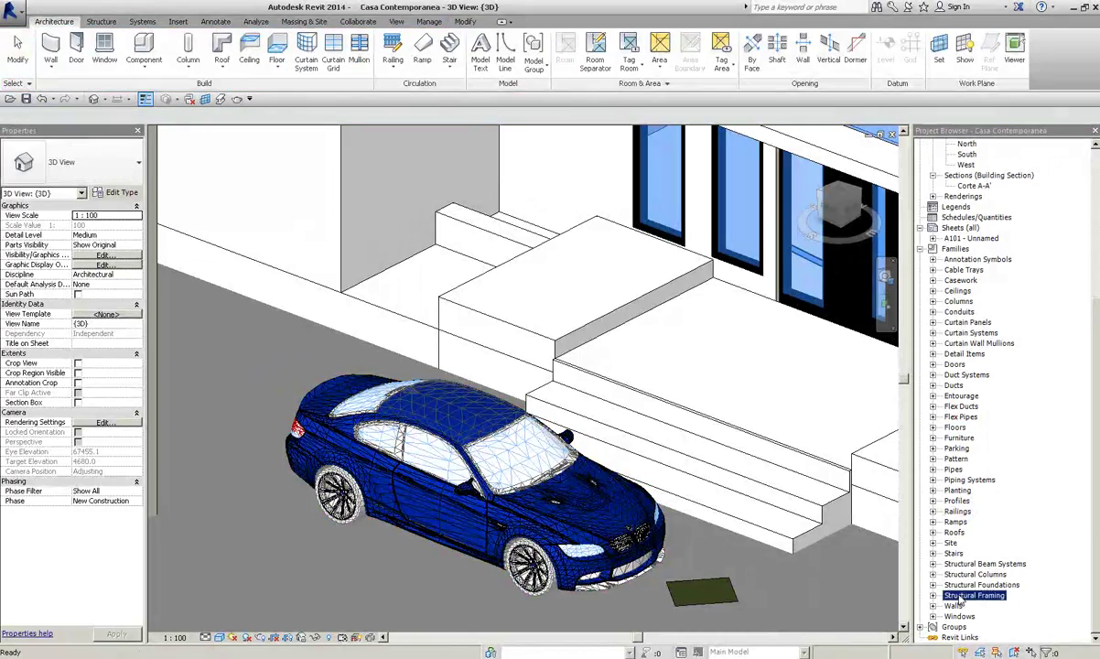
{"action": "left_click", "coordinate": [932, 542]}
{"action": "left_click", "coordinate": [984, 553]}
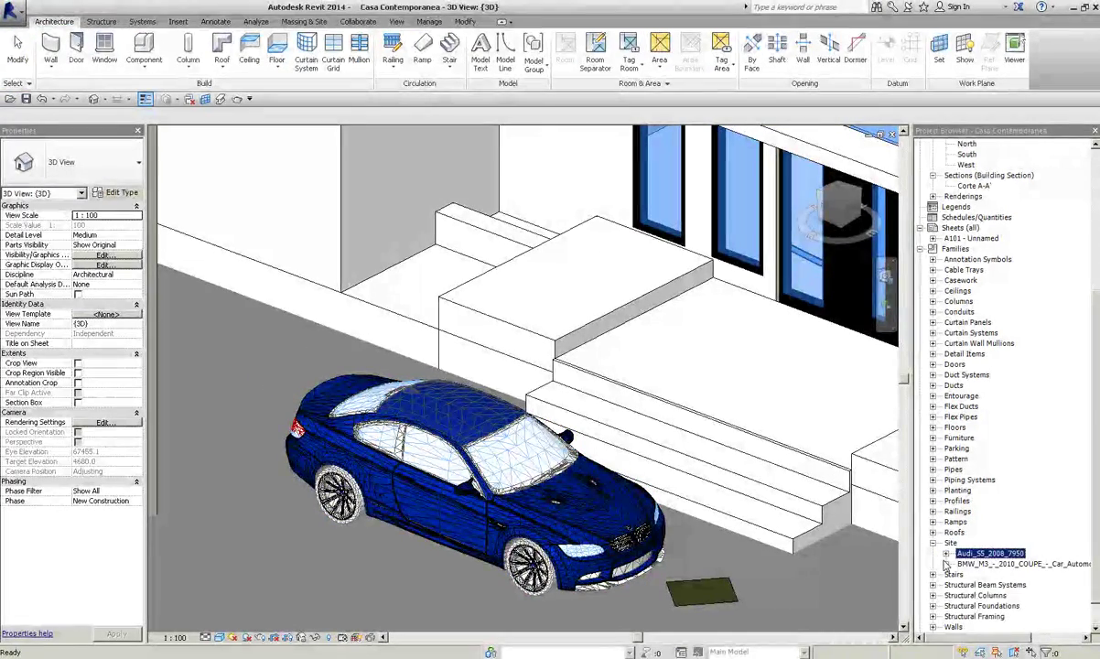
{"action": "left_click", "coordinate": [546, 545]}
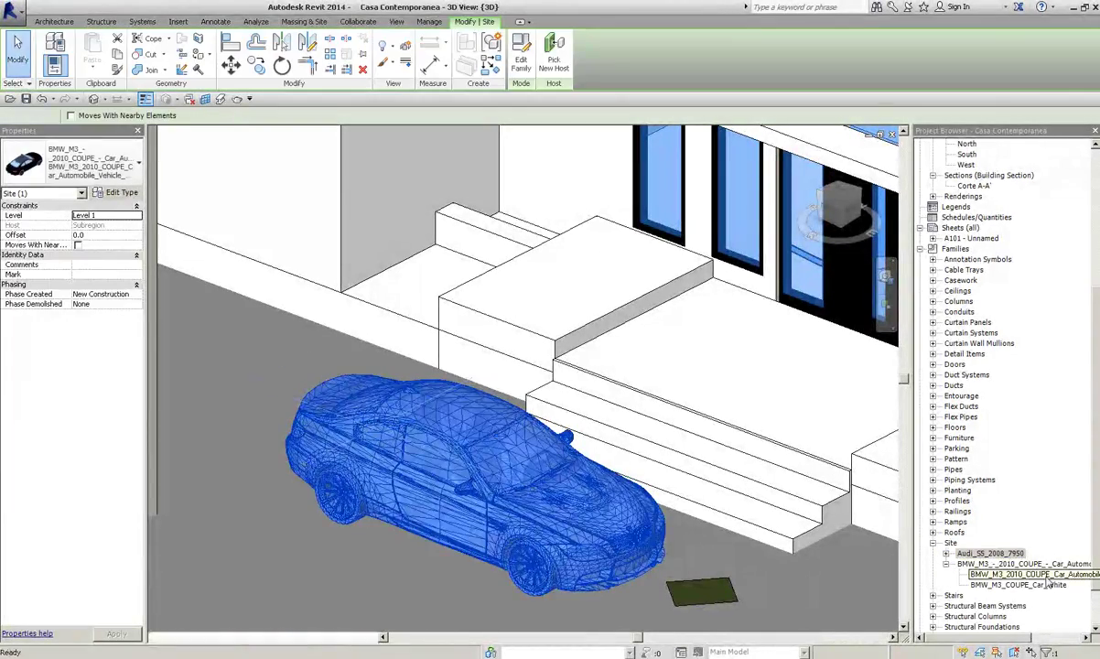
{"action": "left_click", "coordinate": [1034, 573]}
Step: Select the car by the entrance and switch it to a BMW M3 white type
{"action": "left_click", "coordinate": [480, 517]}
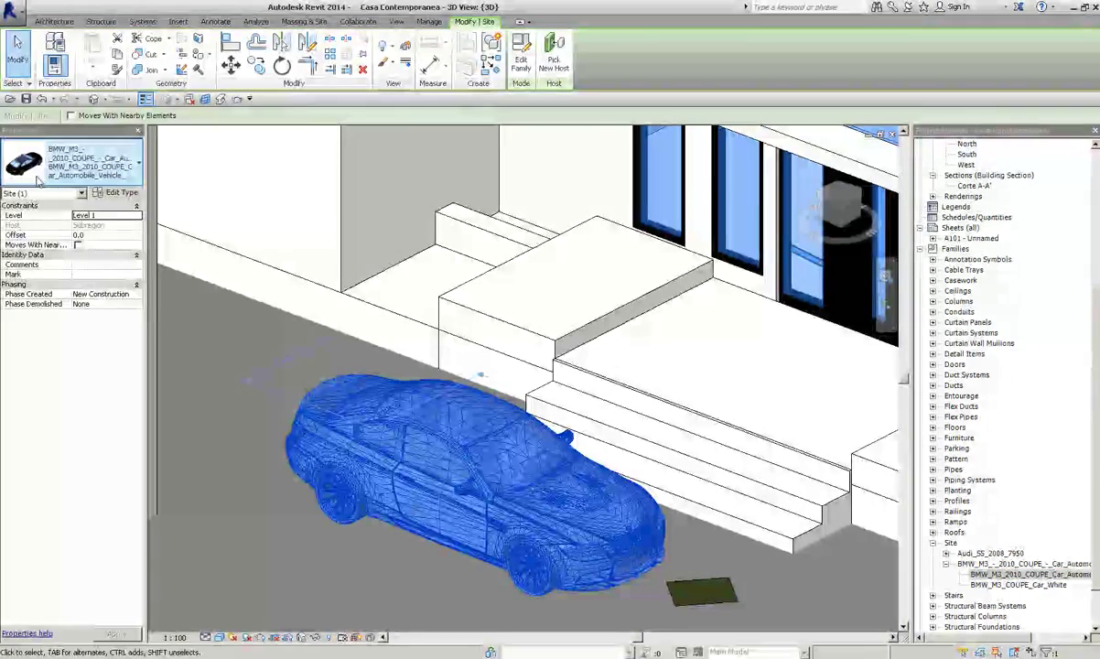
{"action": "left_click", "coordinate": [91, 163]}
{"action": "left_click", "coordinate": [108, 257]}
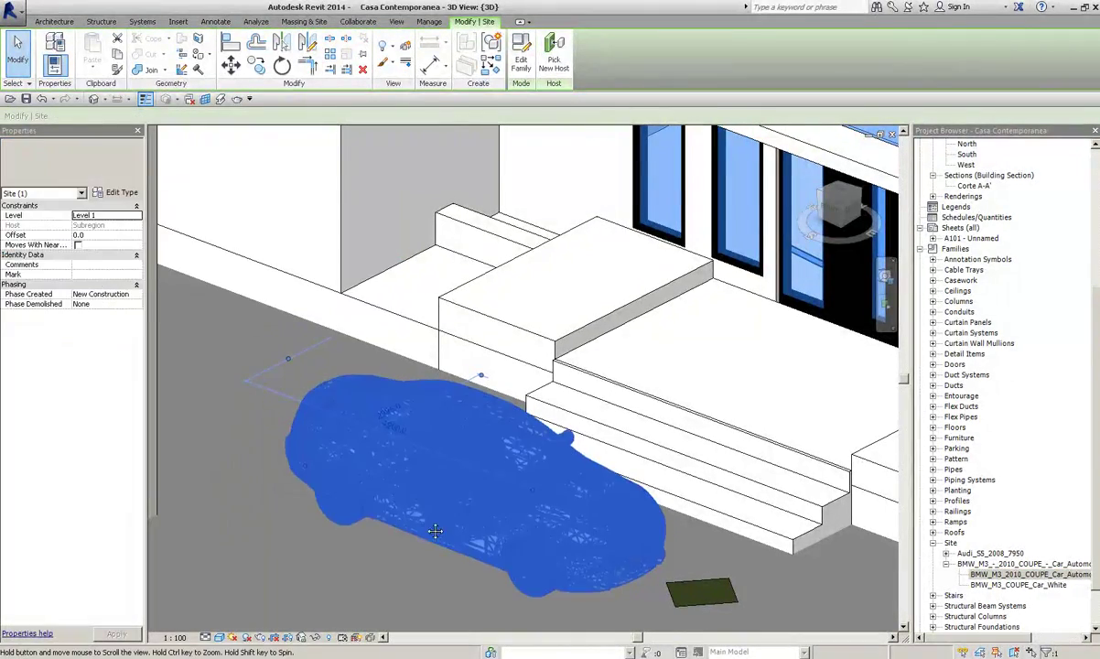
{"action": "key", "text": "Escape"}
{"action": "middle_click_drag", "start_coordinate": [411, 363], "coordinate": [316, 366]}
{"action": "left_click", "coordinate": [316, 384]}
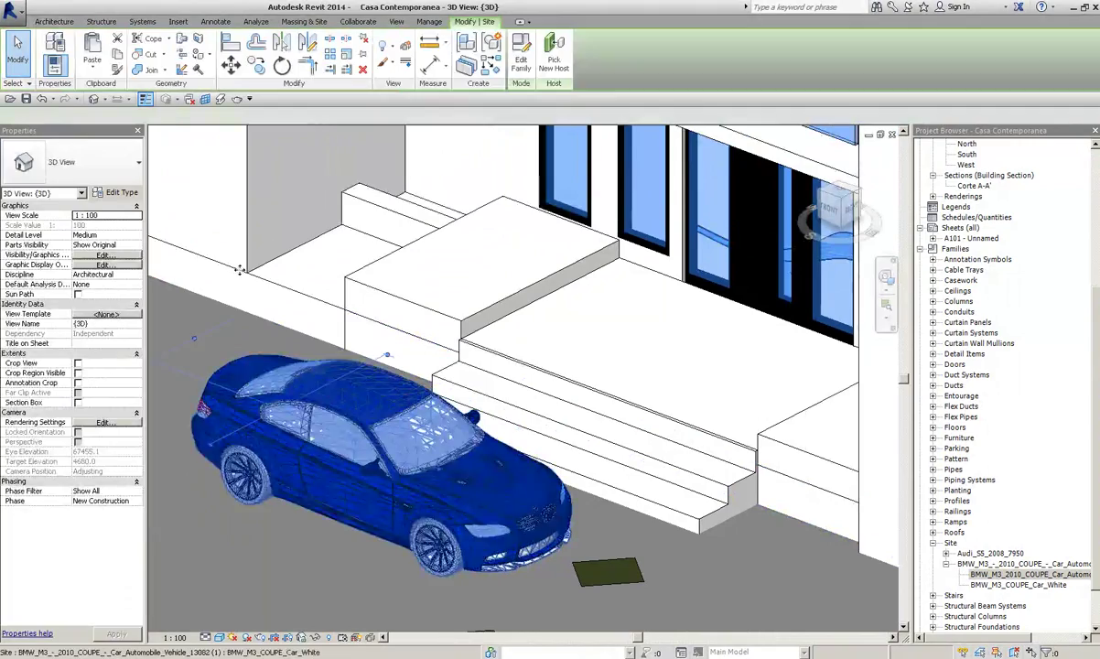
{"action": "left_click", "coordinate": [108, 180]}
{"action": "mouse_move", "coordinate": [73, 268]}
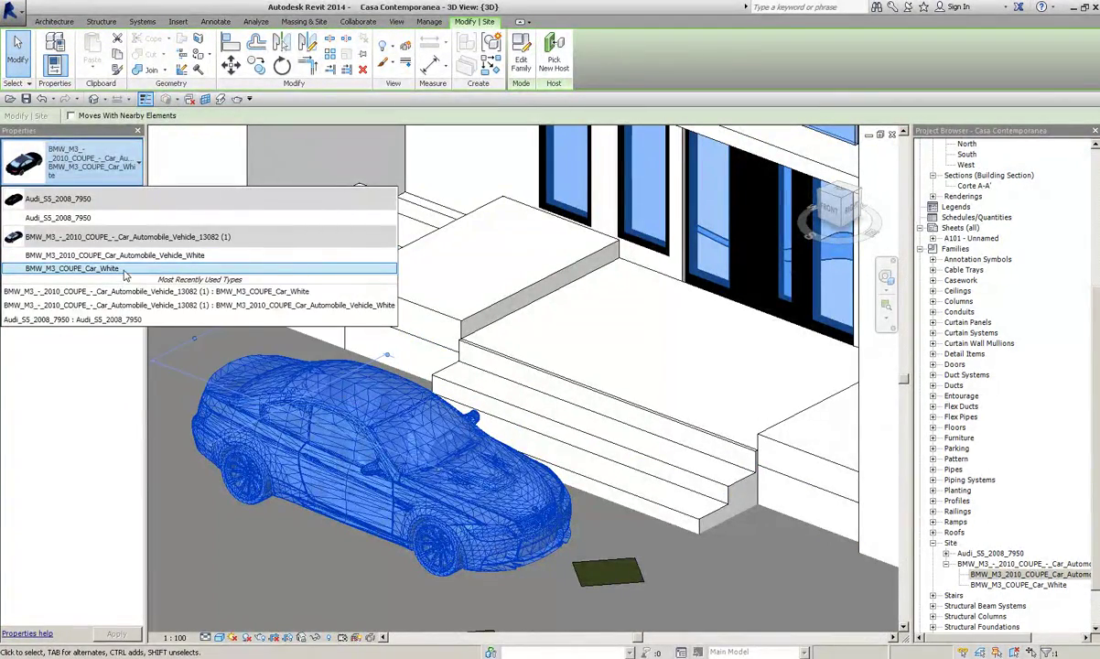
{"action": "left_click", "coordinate": [125, 269]}
Step: Reselect the car and confirm its type as BMW_M3_COUPE_Car_White
{"action": "left_click", "coordinate": [1052, 563]}
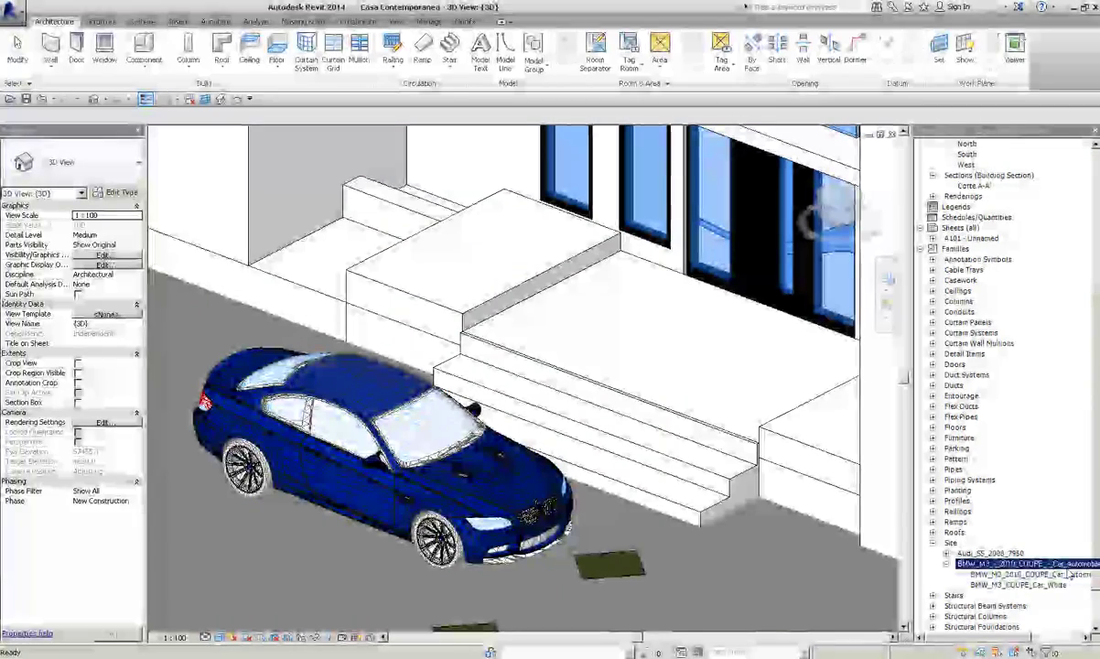
{"action": "left_click", "coordinate": [320, 376]}
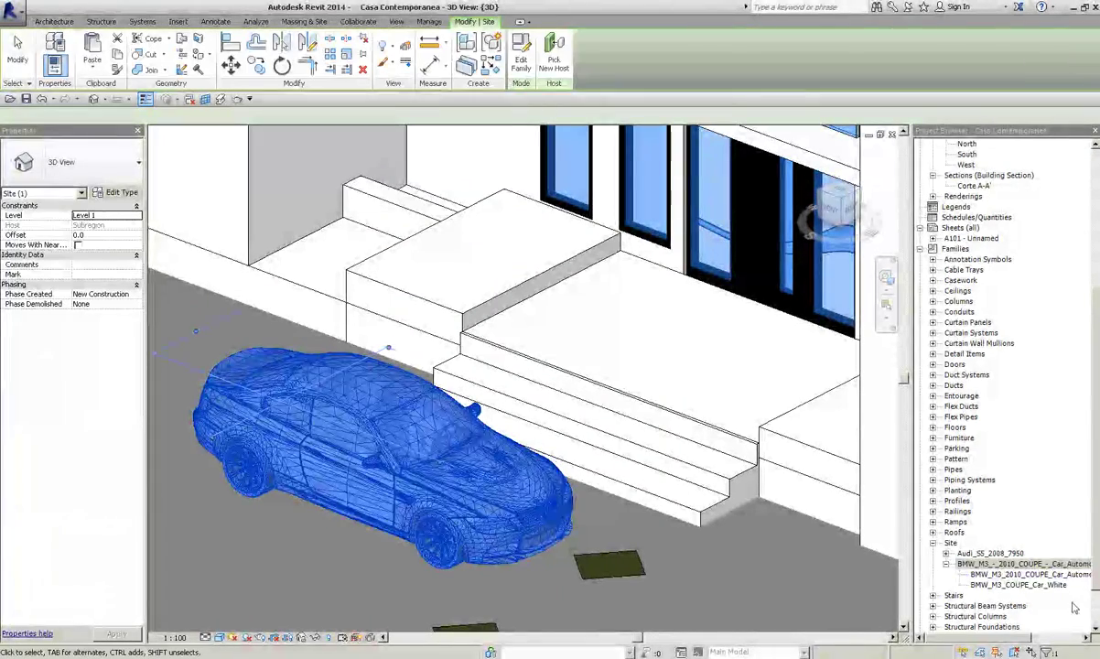
{"action": "scroll", "coordinate": [445, 511], "scroll_direction": "up", "scroll_amount": 2}
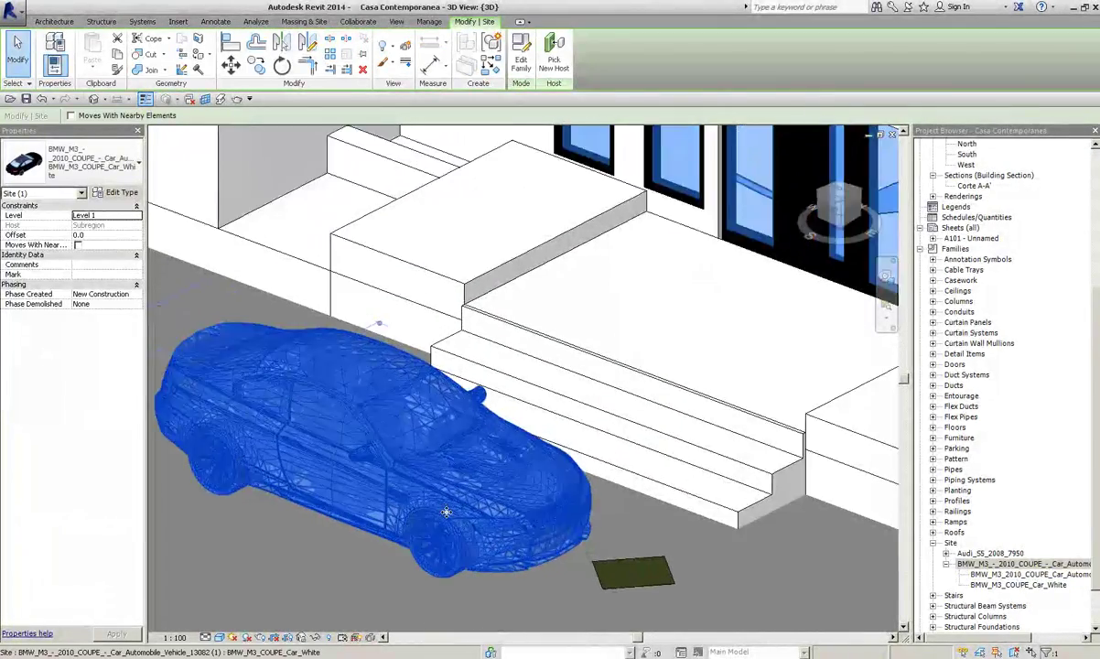
{"action": "left_click", "coordinate": [985, 583]}
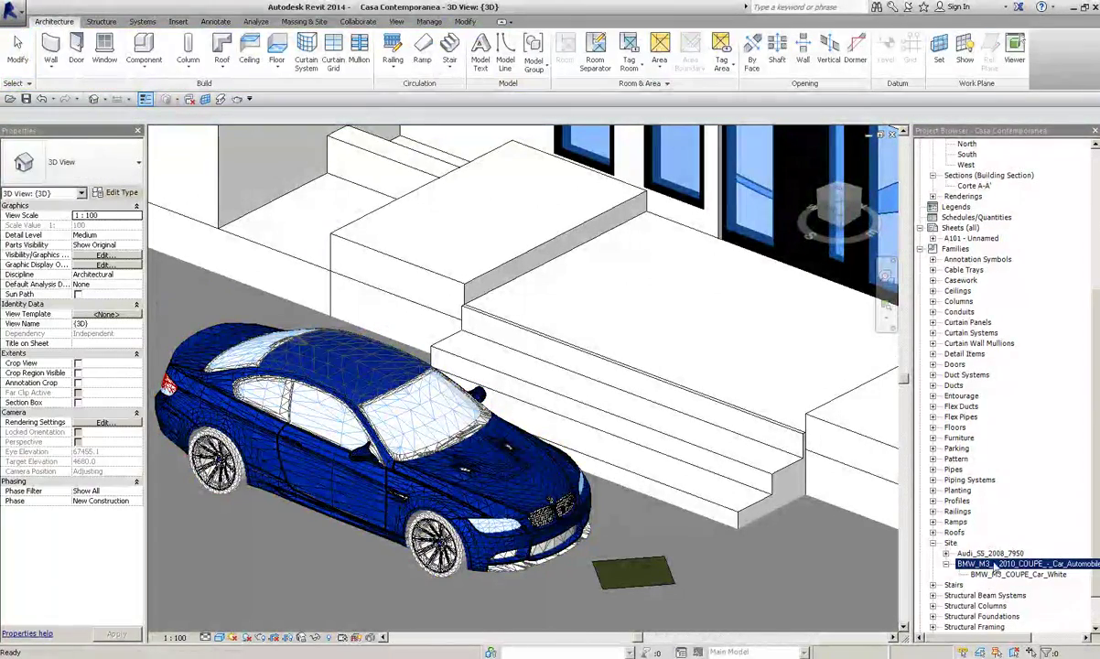
{"action": "left_click", "coordinate": [292, 366]}
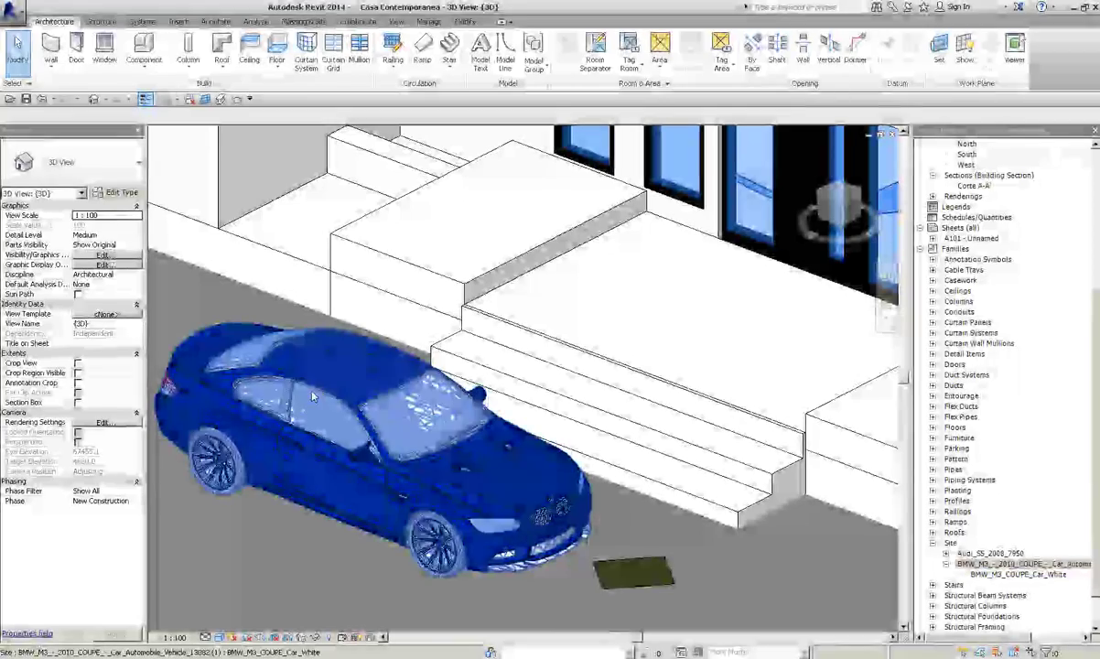
{"action": "left_click", "coordinate": [76, 157]}
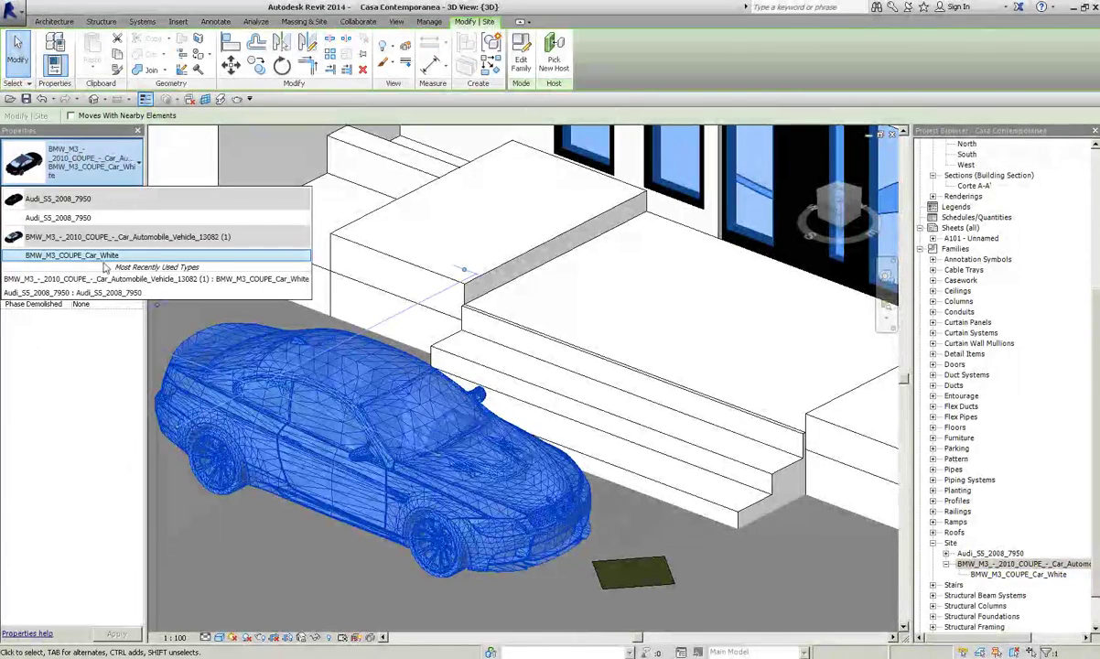
{"action": "left_click", "coordinate": [57, 217]}
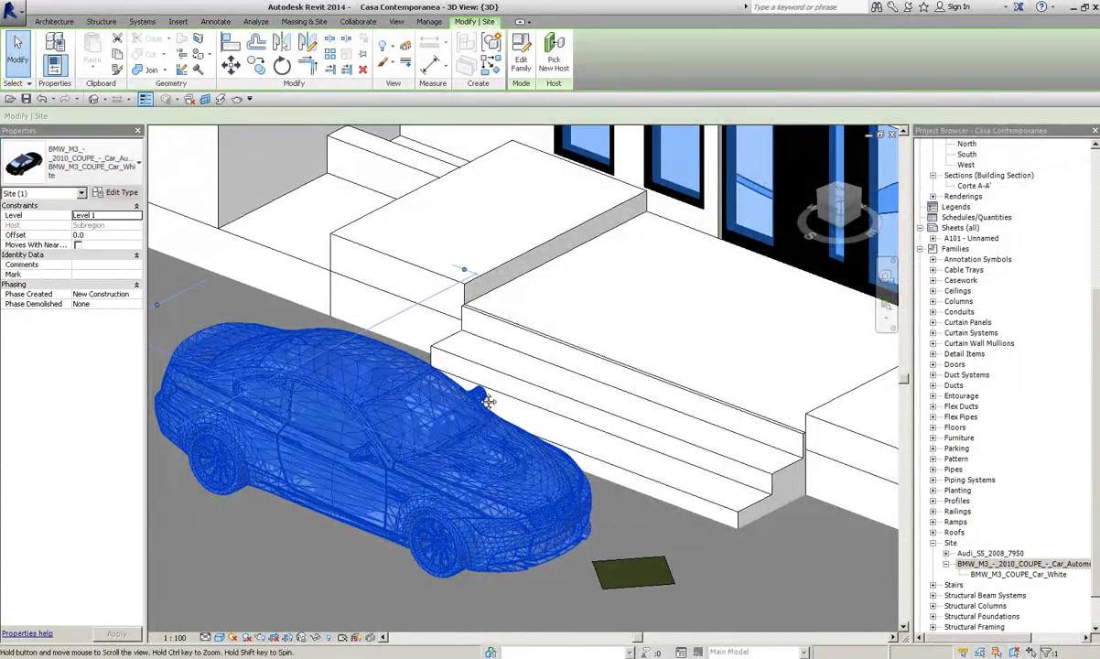
Step: Review the BMW_M3_COUPE_Car_White type properties, then reselect the placed car
{"action": "double_click", "coordinate": [977, 577]}
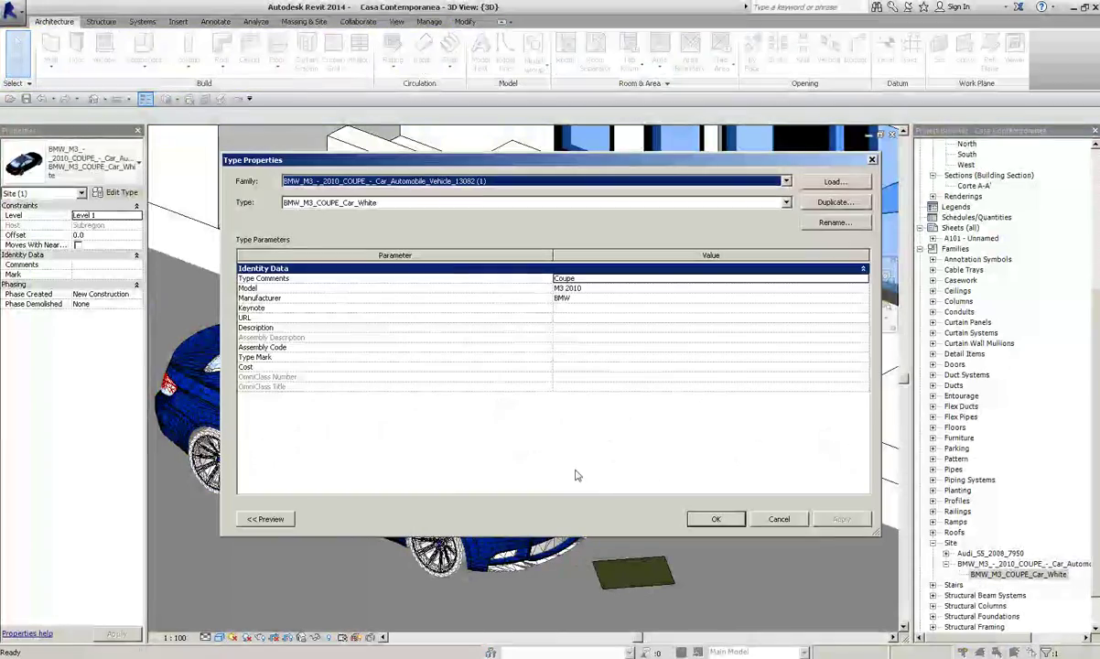
{"action": "left_click", "coordinate": [715, 519]}
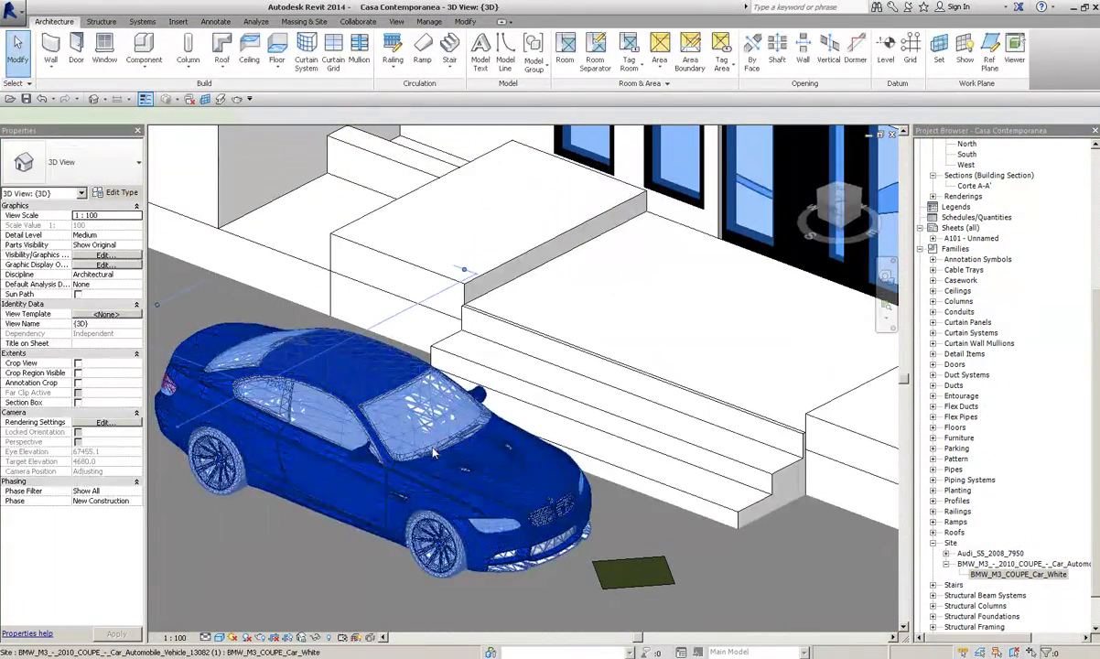
{"action": "left_click", "coordinate": [430, 451]}
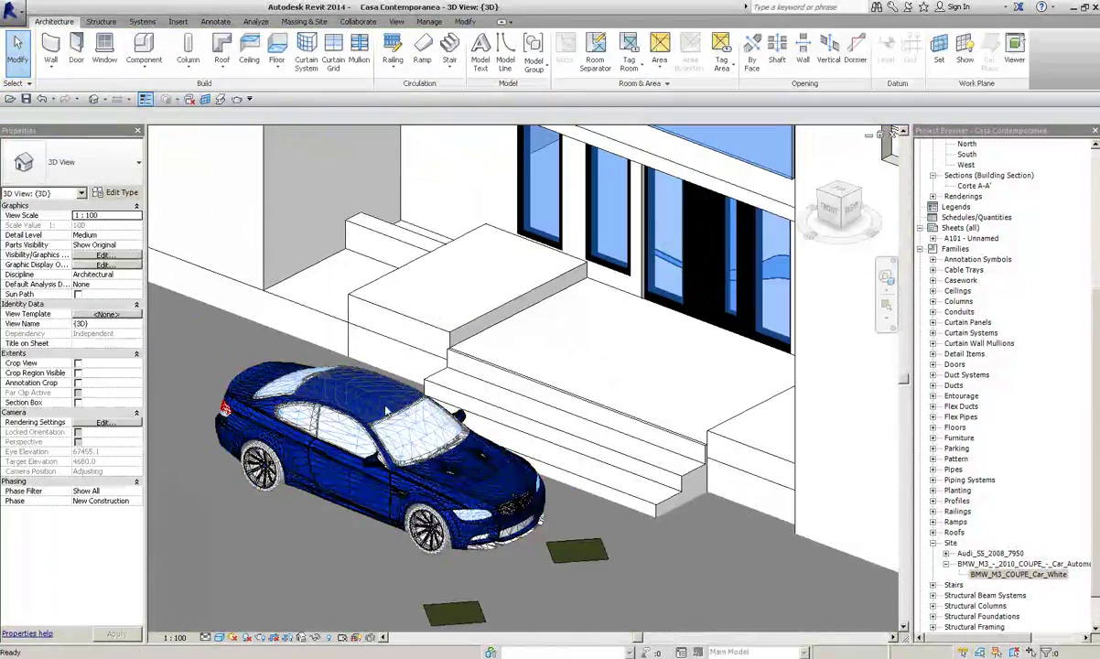
{"action": "left_click", "coordinate": [163, 651]}
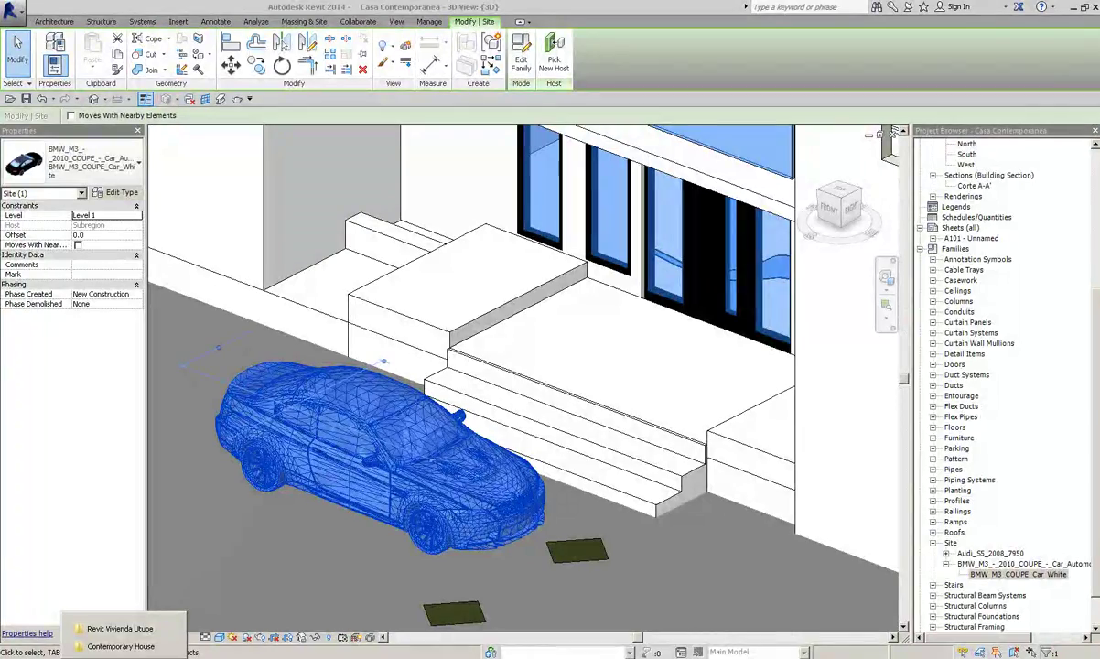
Step: Show the desktop and empty the Recycle Bin
{"action": "left_click", "coordinate": [1095, 652]}
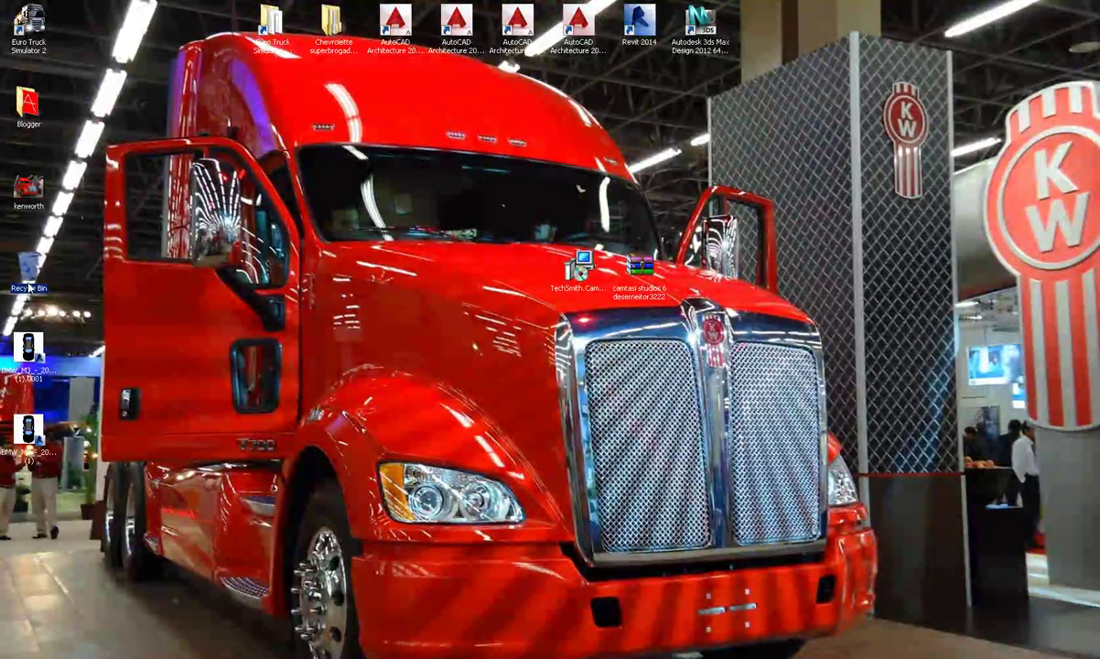
{"action": "right_click", "coordinate": [29, 287]}
{"action": "left_click", "coordinate": [57, 301]}
{"action": "left_click", "coordinate": [599, 359]}
Step: Delete the duplicate BMW file and open the BMW M3 coupe .rfa family in Revit
{"action": "left_click_drag", "start_coordinate": [46, 438], "coordinate": [40, 358]}
{"action": "key", "text": "Delete"}
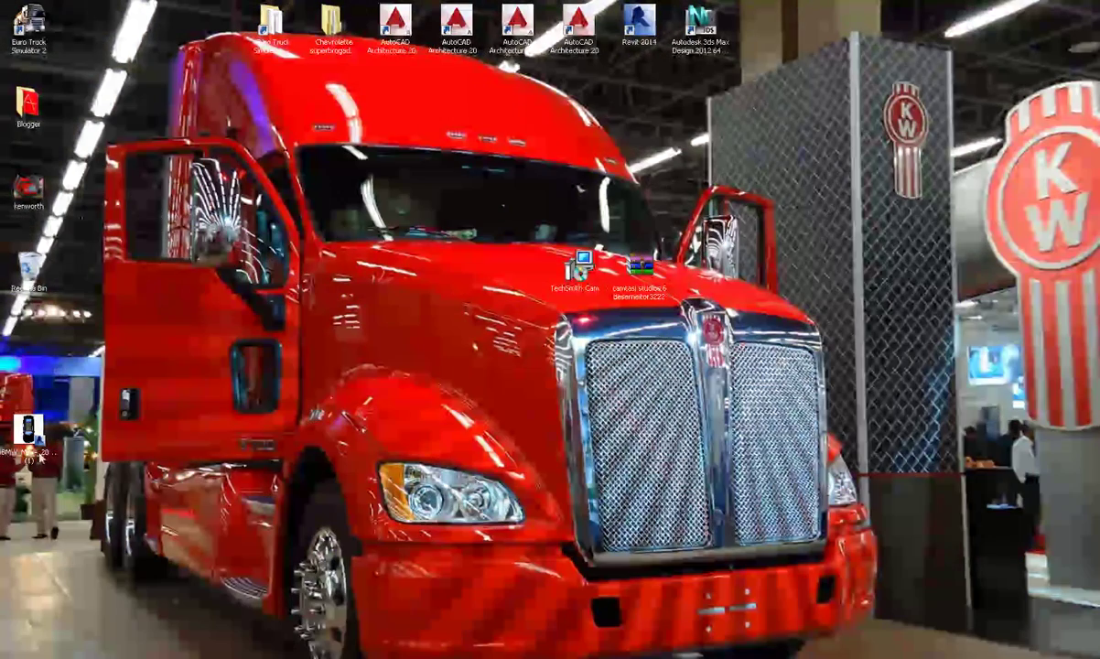
{"action": "left_click", "coordinate": [34, 461]}
{"action": "right_click", "coordinate": [63, 452]}
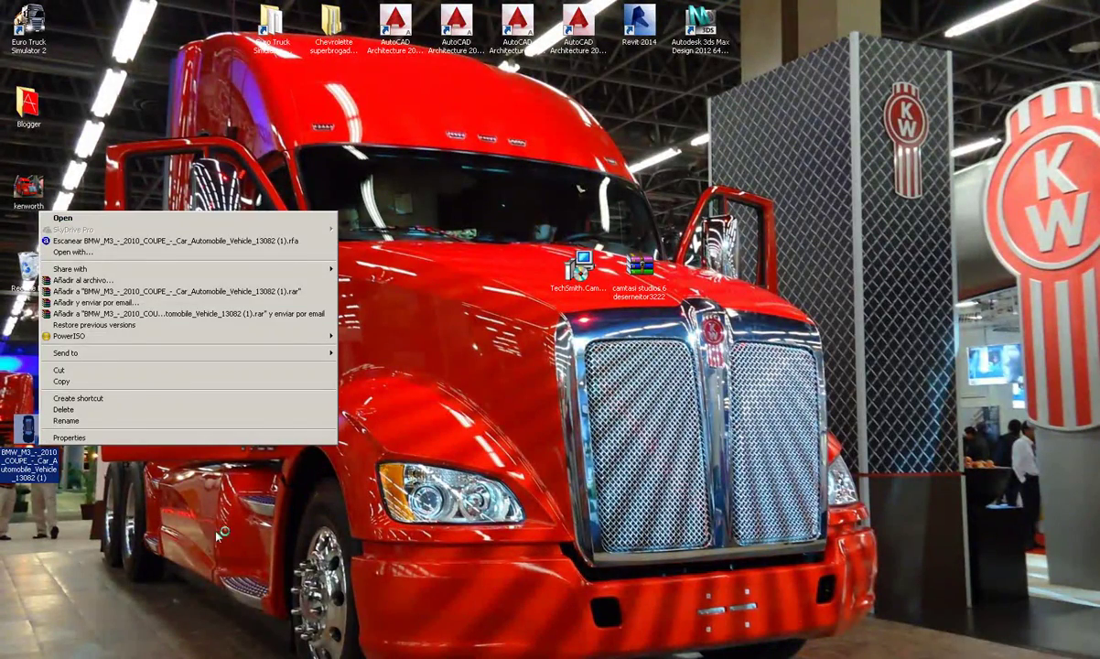
{"action": "left_click", "coordinate": [194, 448]}
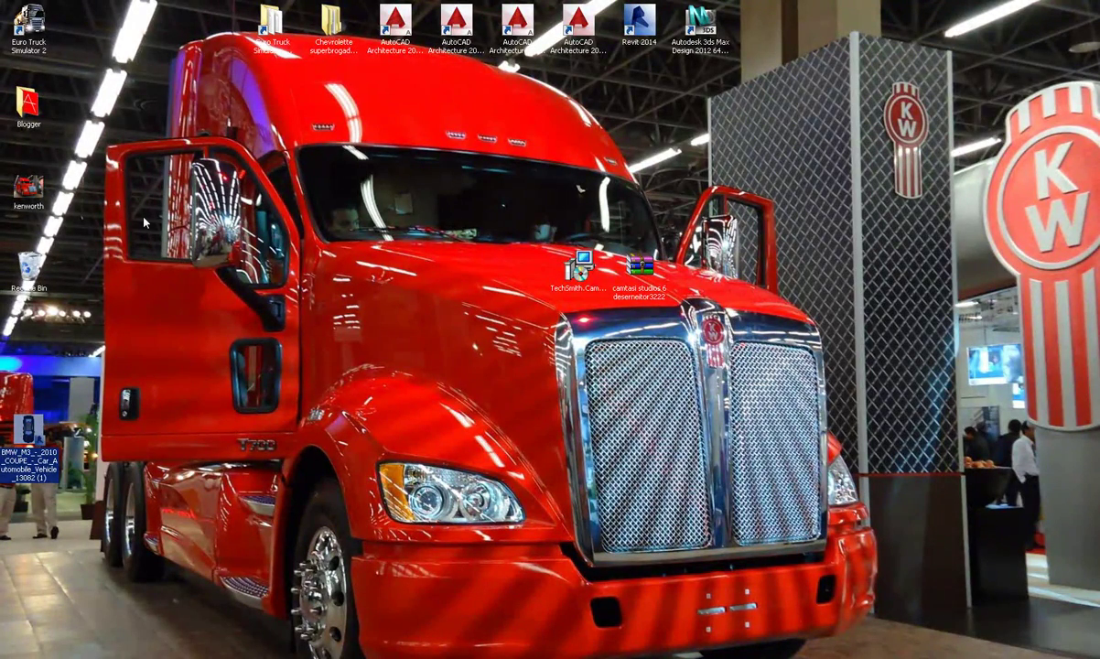
Step: Empty the Recycle Bin again, confirming permanent deletion
{"action": "right_click", "coordinate": [30, 263]}
{"action": "left_click", "coordinate": [64, 275]}
{"action": "left_click", "coordinate": [600, 400]}
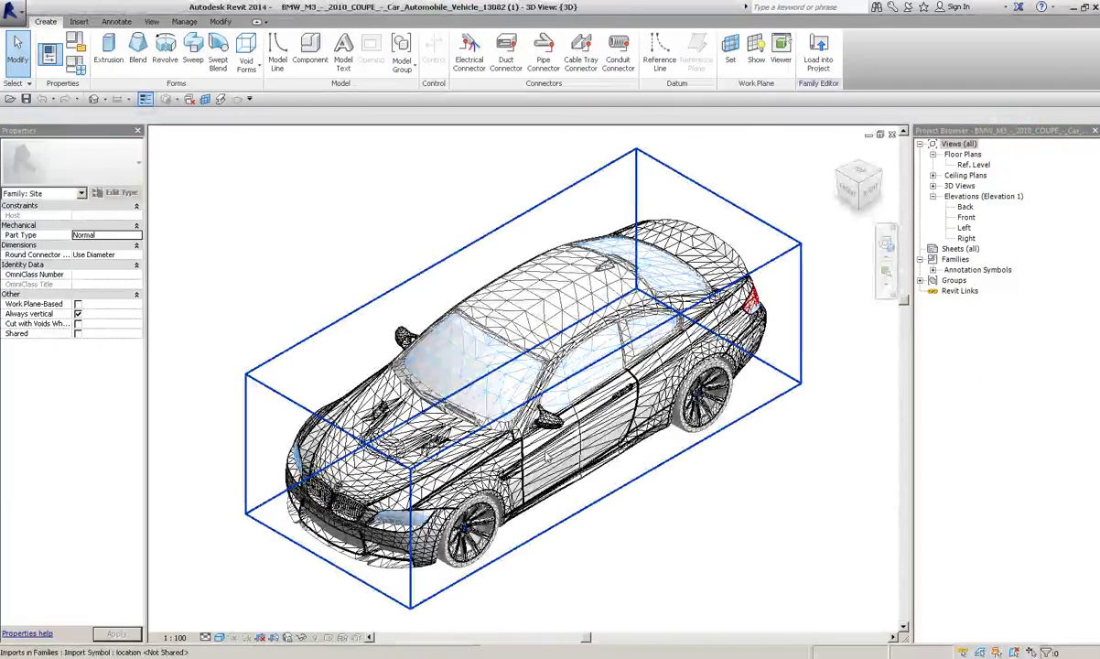
Step: Check the BMW car family's type parameters in Family Types, then close it
{"action": "key", "text": "Escape"}
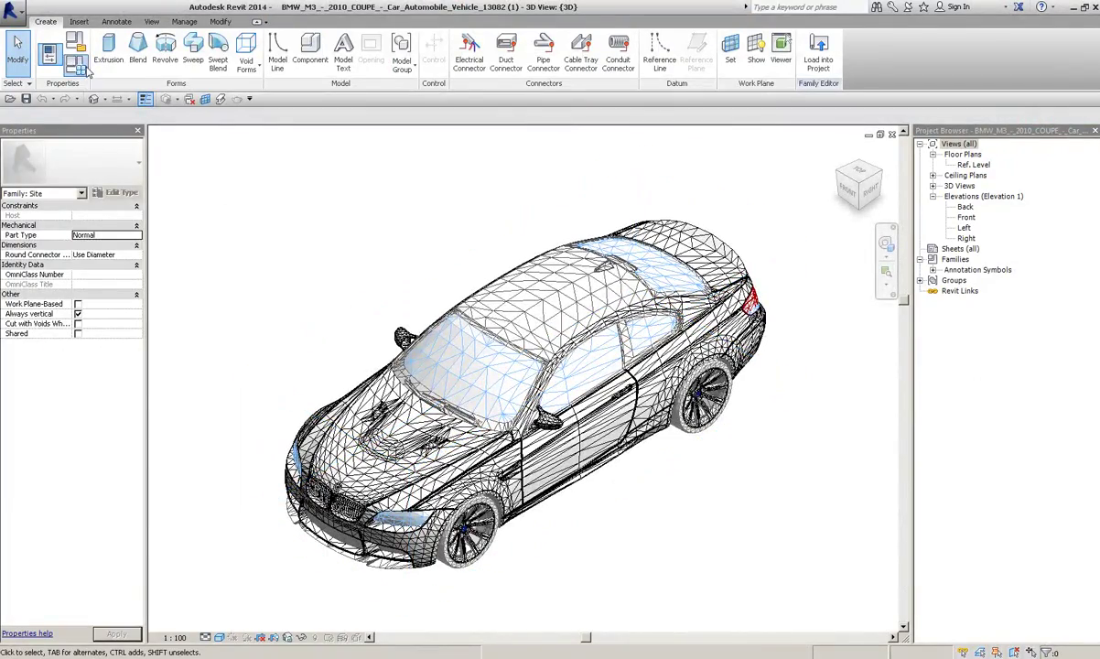
{"action": "left_click", "coordinate": [77, 67]}
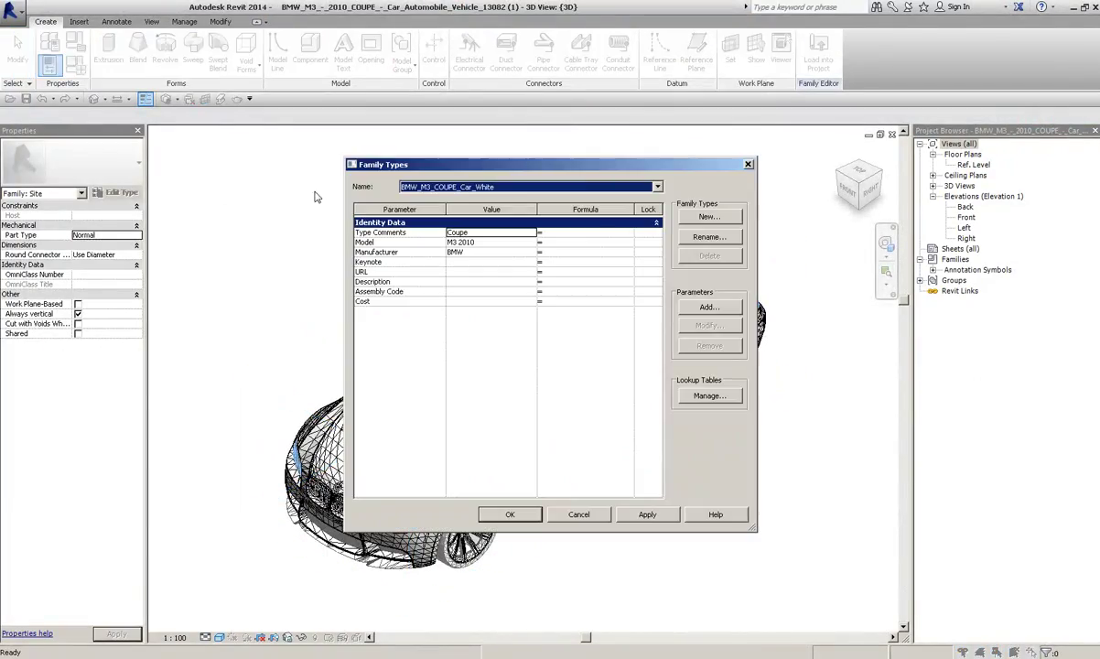
{"action": "left_click", "coordinate": [748, 164]}
Step: Return to Casa Contemporanea and select BMW_M3_COUPE_Car_White under Families > Site
{"action": "left_click", "coordinate": [817, 55]}
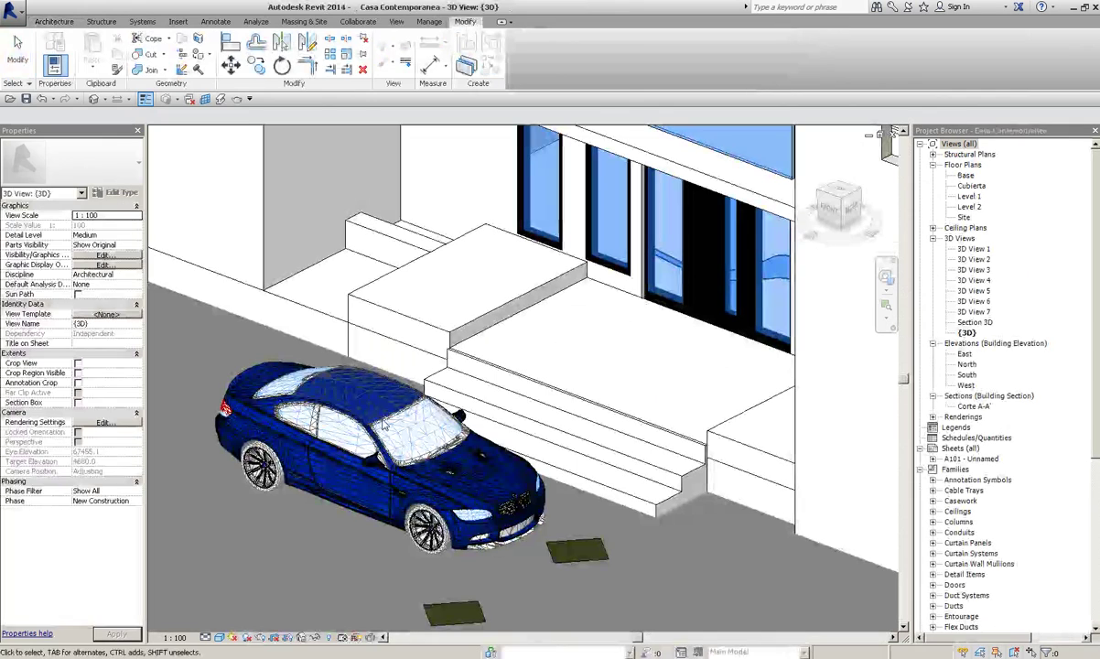
{"action": "key", "text": "Escape"}
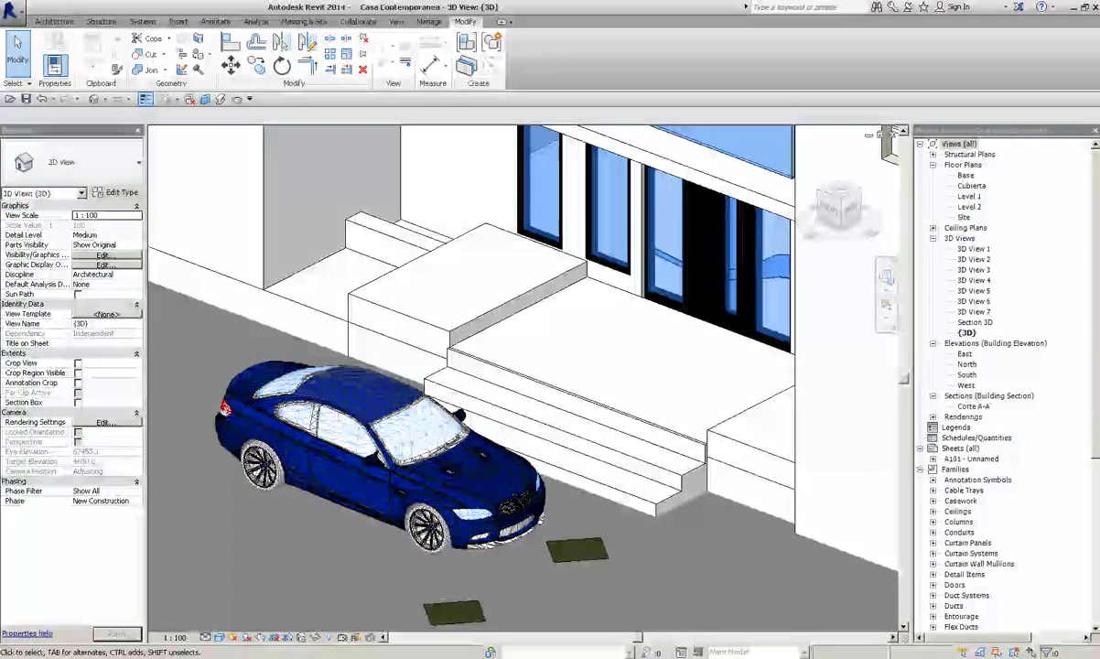
{"action": "scroll", "coordinate": [1007, 412], "scroll_direction": "down", "scroll_amount": 8}
{"action": "left_click", "coordinate": [932, 521]}
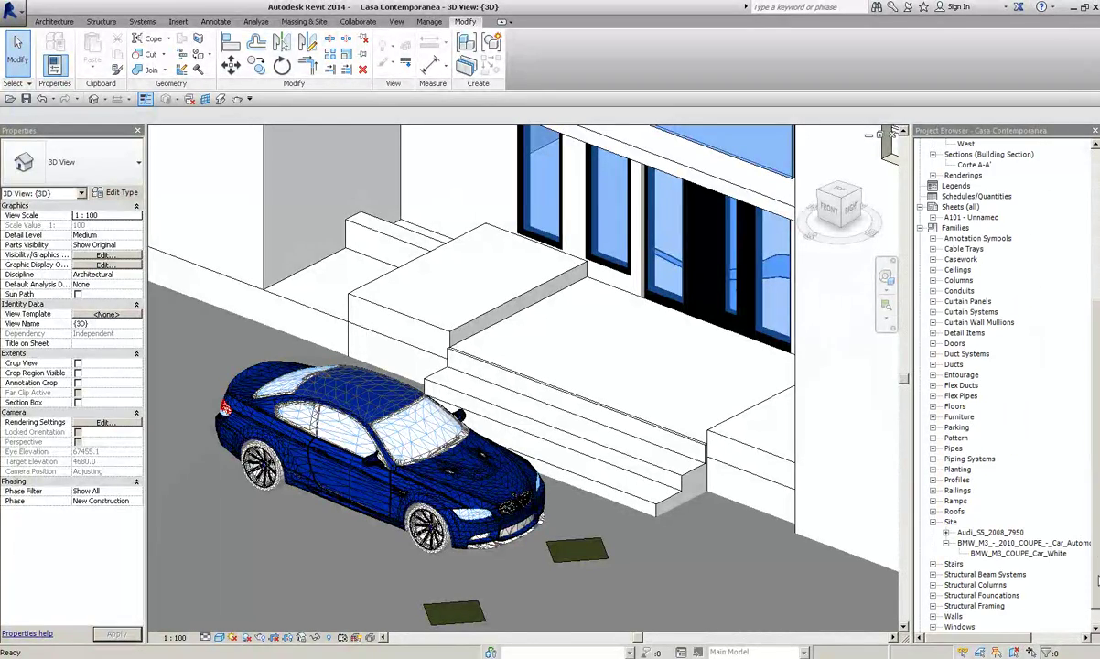
{"action": "left_click", "coordinate": [1014, 543]}
{"action": "left_click", "coordinate": [1018, 552]}
Step: Zoom and orbit the 3D view to close in on the car by the entrance
{"action": "middle_click_drag", "start_coordinate": [424, 452], "coordinate": [439, 461]}
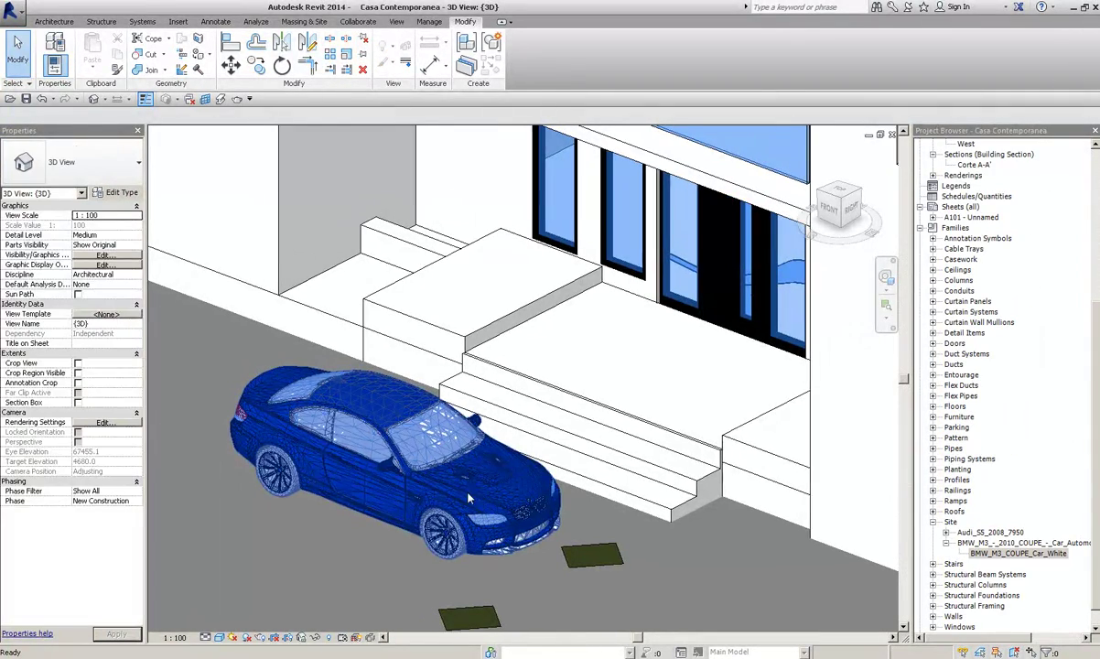
{"action": "scroll", "coordinate": [426, 482], "scroll_direction": "down", "scroll_amount": 5}
{"action": "scroll", "coordinate": [420, 448], "scroll_direction": "up", "scroll_amount": 2}
{"action": "scroll", "coordinate": [414, 402], "scroll_direction": "up", "scroll_amount": 2}
{"action": "scroll", "coordinate": [413, 403], "scroll_direction": "up", "scroll_amount": 3}
{"action": "scroll", "coordinate": [646, 336], "scroll_direction": "up", "scroll_amount": 1}
{"action": "scroll", "coordinate": [501, 398], "scroll_direction": "up", "scroll_amount": 3}
{"action": "scroll", "coordinate": [501, 398], "scroll_direction": "down", "scroll_amount": 2}
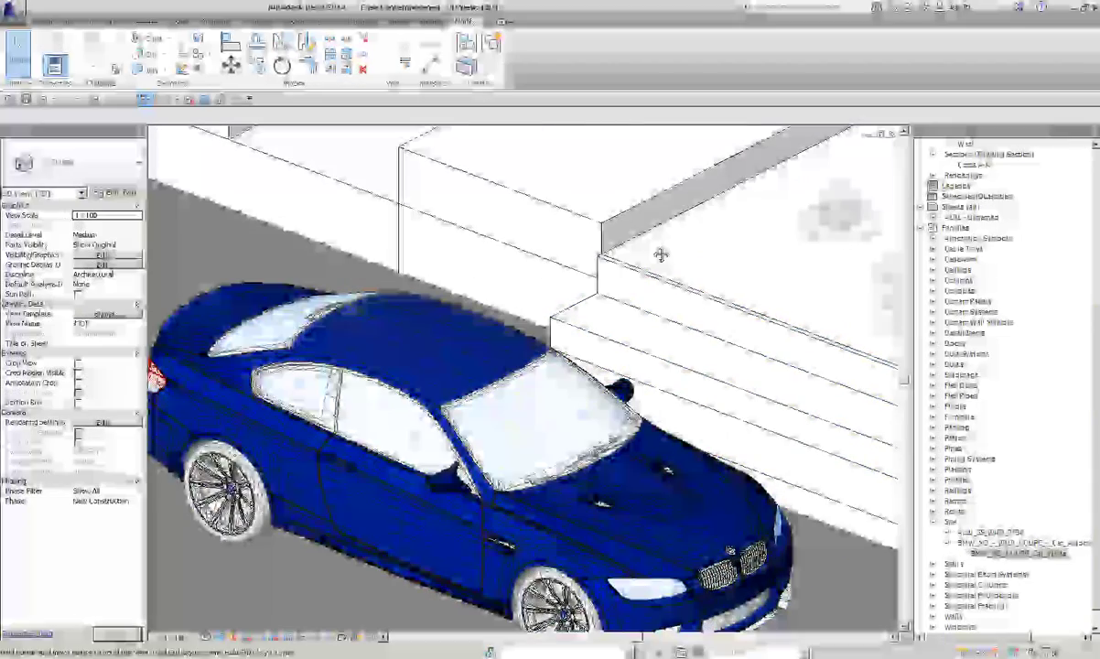
{"action": "mouse_move", "coordinate": [781, 226]}
{"action": "left_mouse_down"}
{"action": "mouse_move", "coordinate": [869, 201]}
{"action": "mouse_move", "coordinate": [720, 169]}
{"action": "left_mouse_up"}
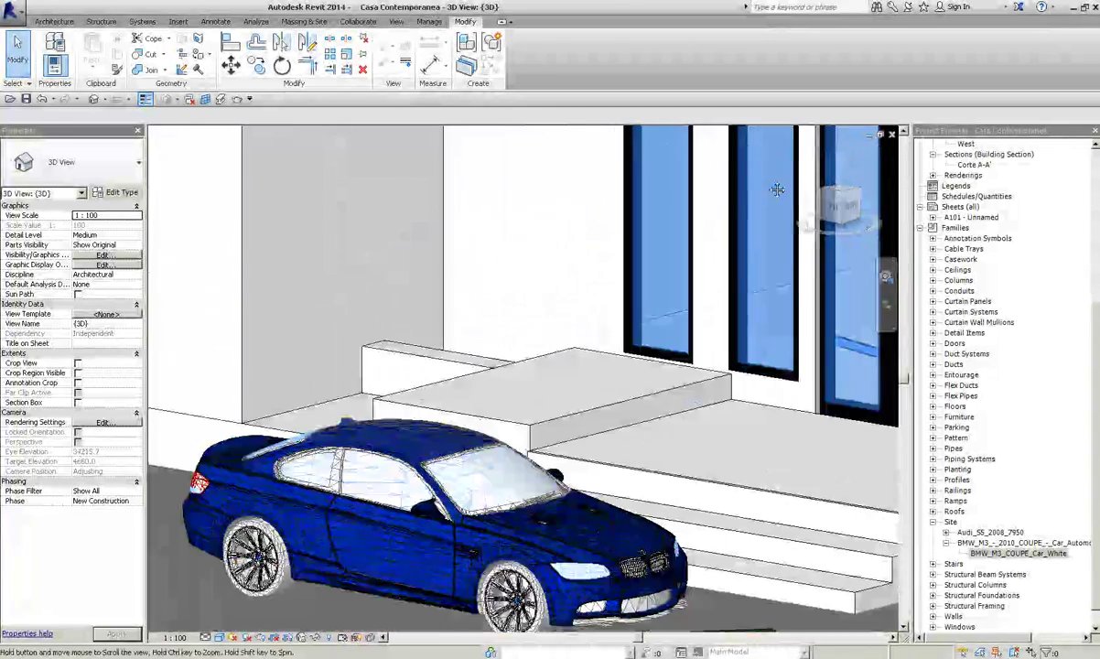
{"action": "left_click", "coordinate": [395, 21]}
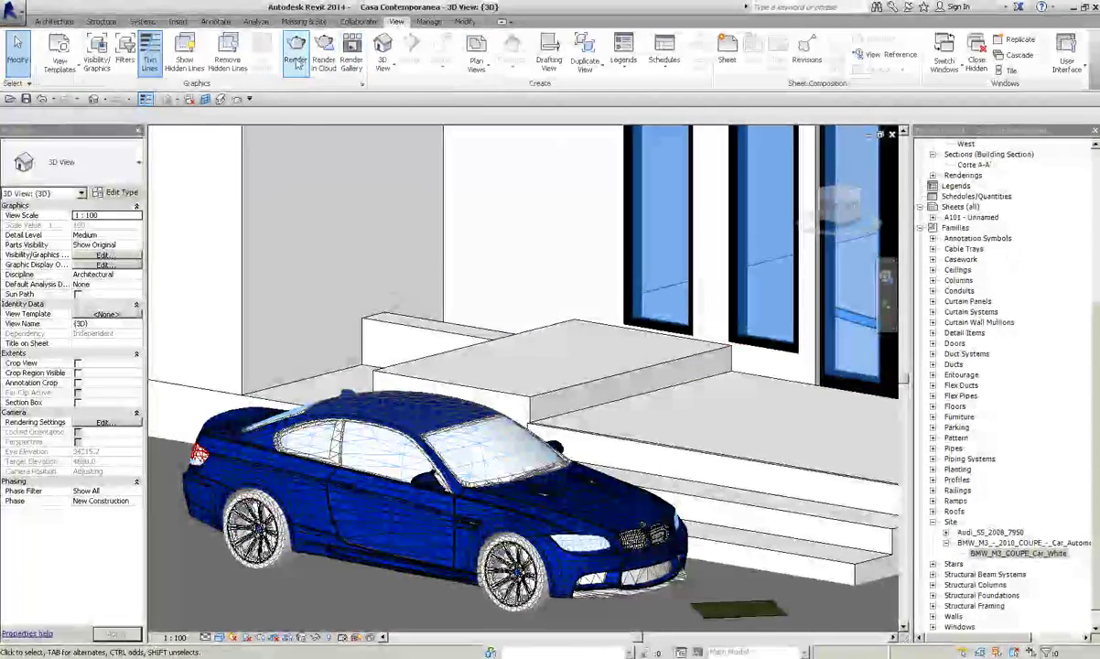
Step: Render the 3D view at Draft quality, then close the Rendering dialog
{"action": "left_click", "coordinate": [296, 56]}
{"action": "left_click", "coordinate": [870, 224]}
{"action": "left_click", "coordinate": [834, 235]}
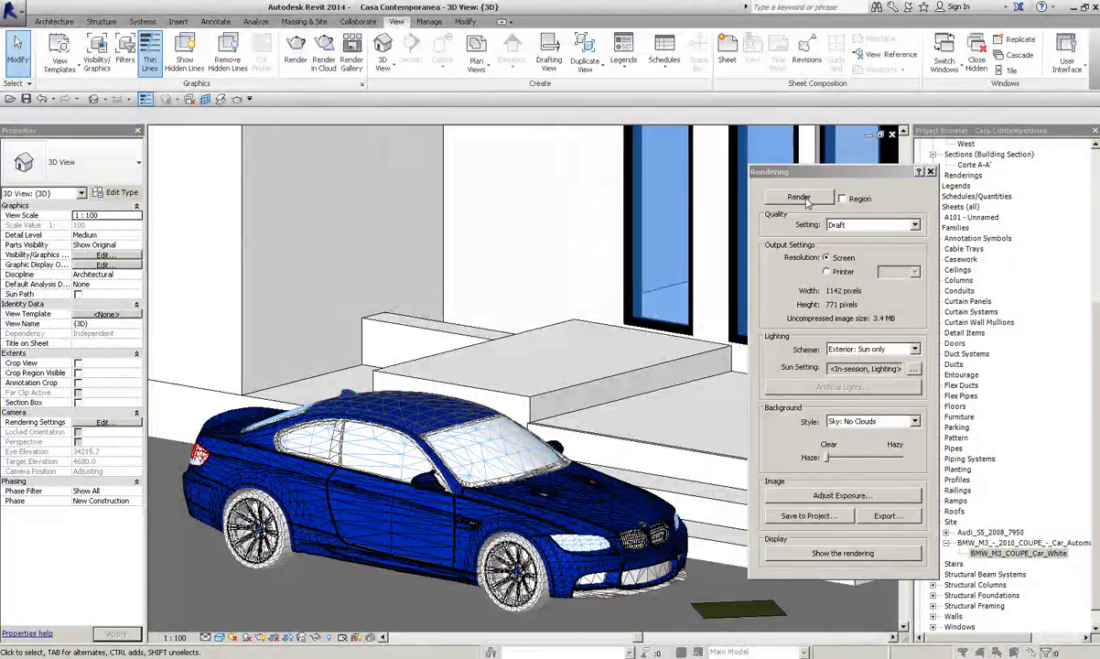
{"action": "left_click", "coordinate": [798, 197]}
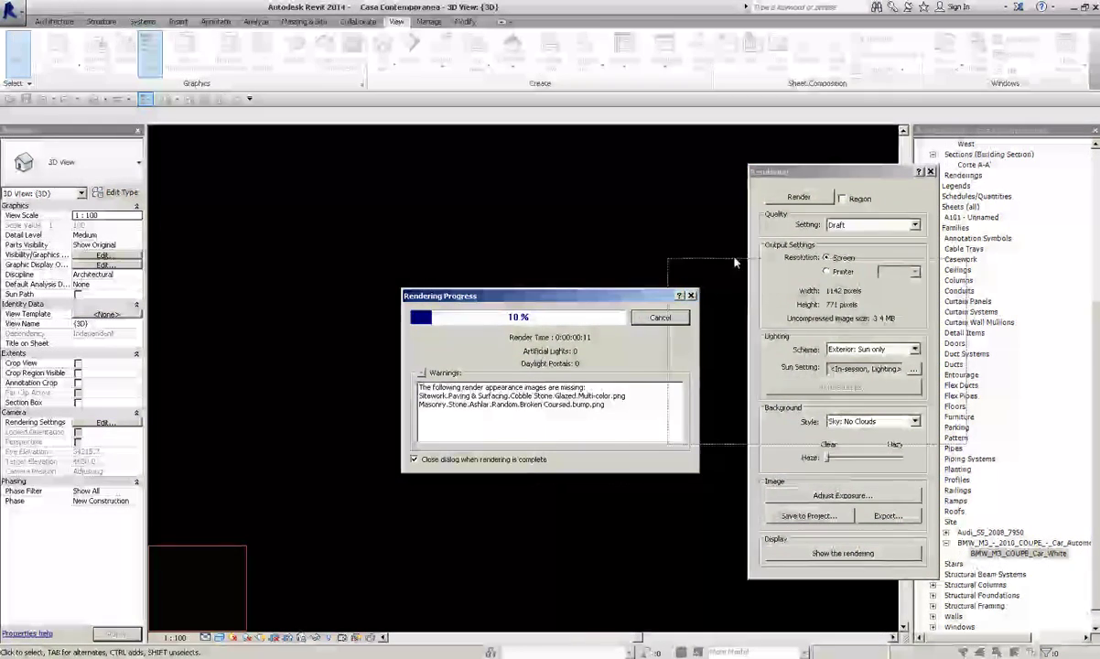
{"action": "left_click_drag", "start_coordinate": [469, 299], "coordinate": [773, 199]}
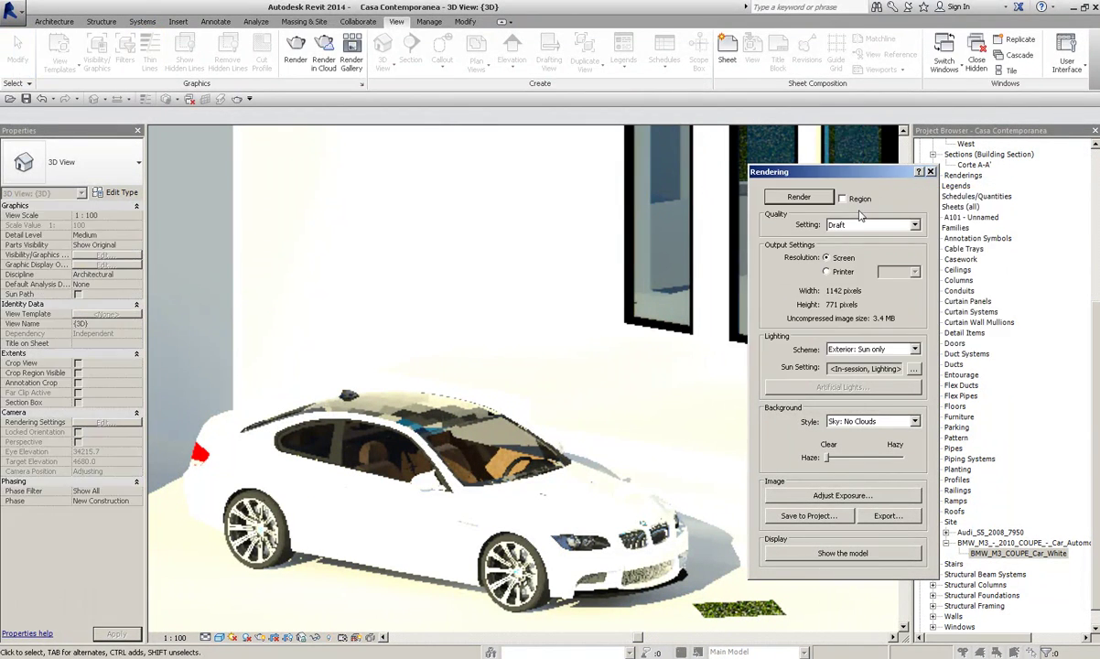
{"action": "left_click", "coordinate": [869, 224]}
{"action": "left_click", "coordinate": [842, 234]}
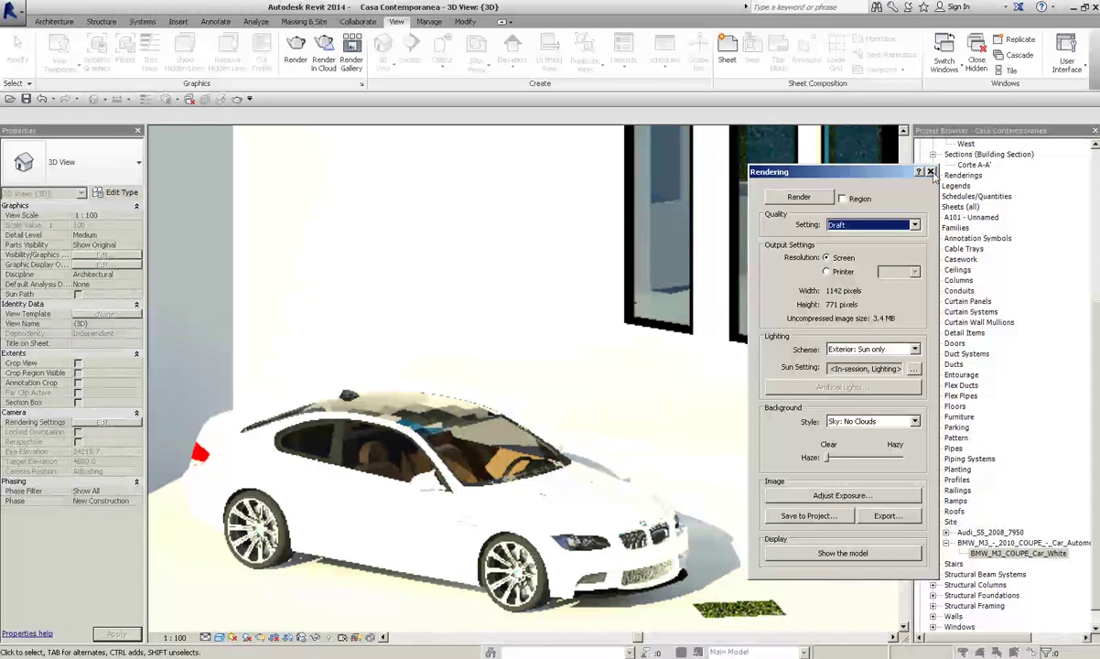
{"action": "left_click", "coordinate": [931, 172]}
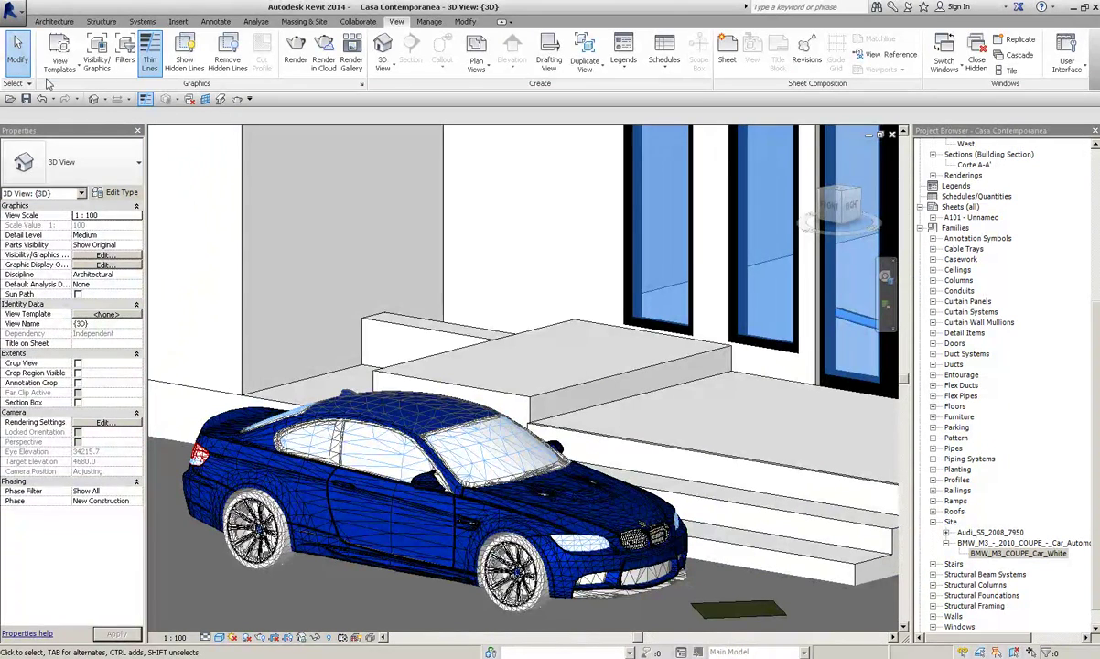
Step: Tile the views, close the BMW family window, and maximize the project's 3D view
{"action": "scroll", "coordinate": [549, 366], "scroll_direction": "down", "scroll_amount": 3}
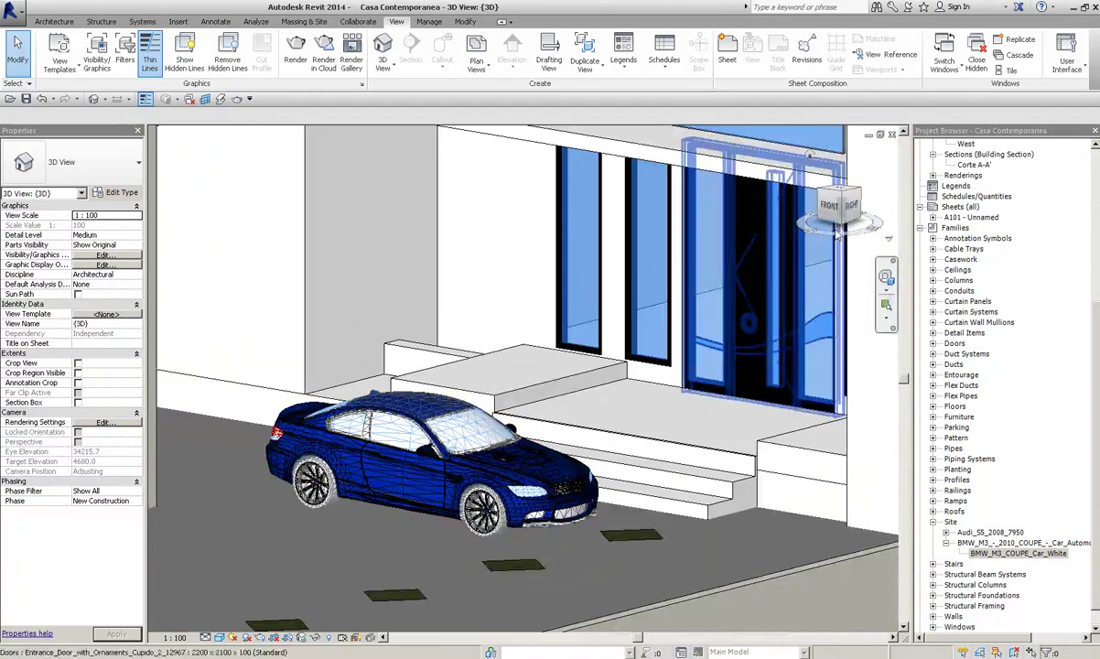
{"action": "left_click_drag", "start_coordinate": [813, 230], "coordinate": [849, 206]}
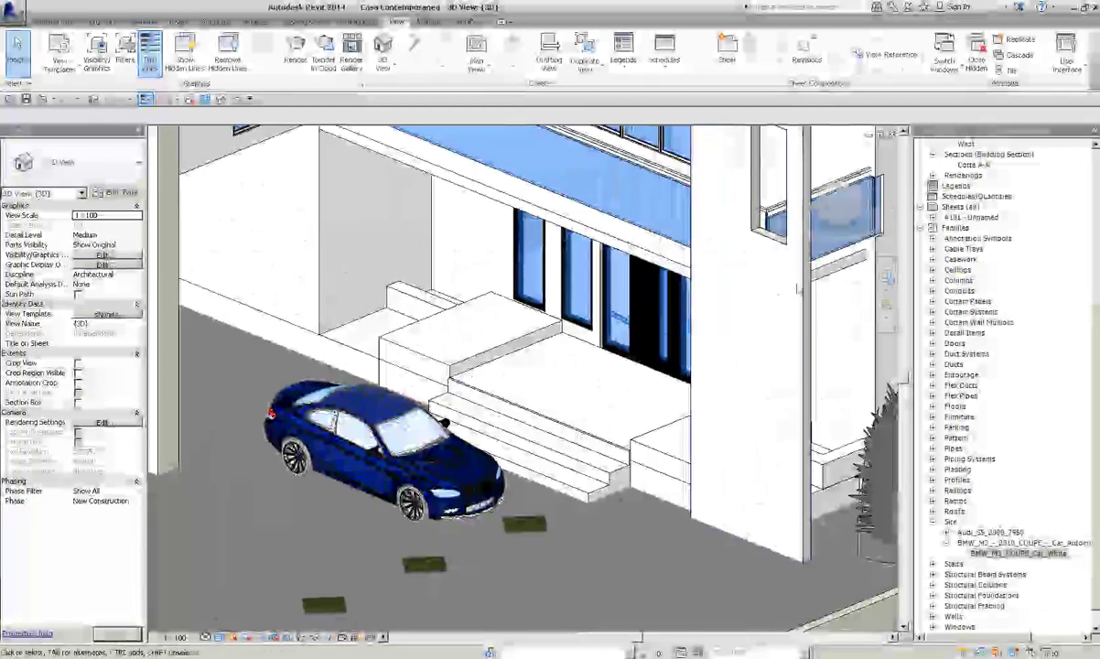
{"action": "key", "text": "w"}
{"action": "key", "text": "t"}
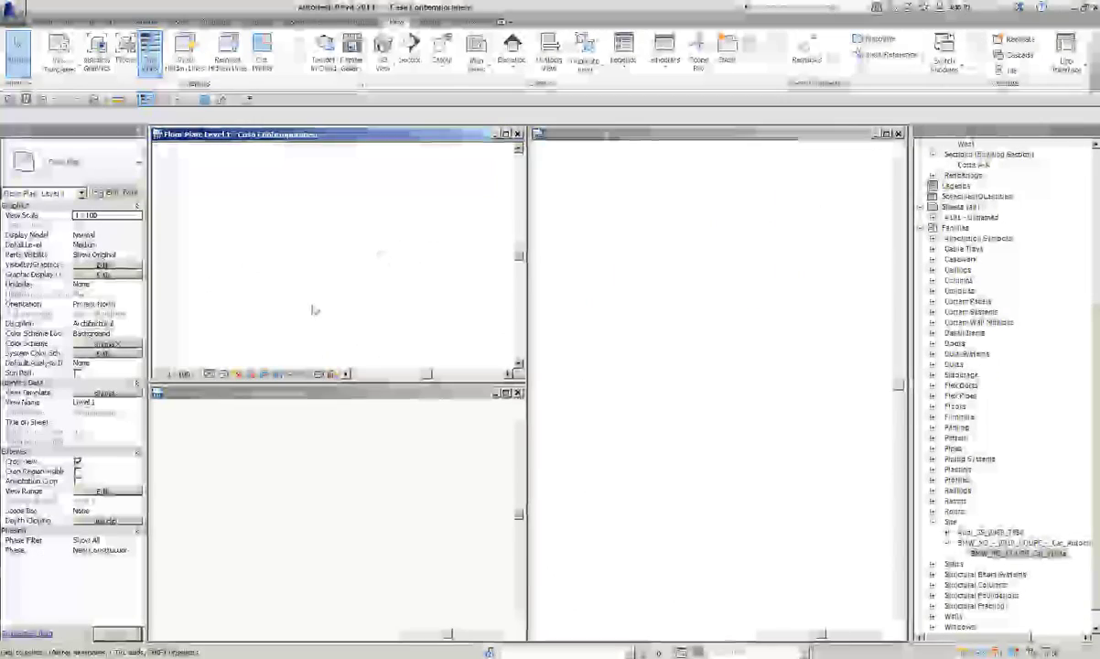
{"action": "left_click", "coordinate": [898, 134]}
{"action": "double_click", "coordinate": [416, 395]}
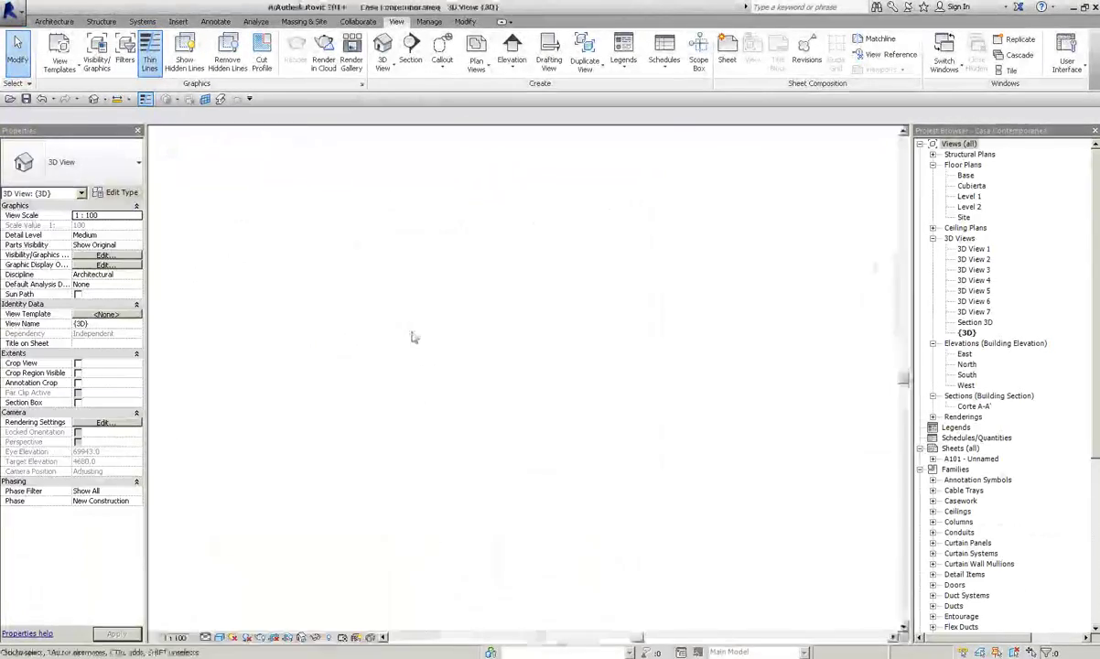
Step: Delete the BMW M3 family from the Project Browser, confirming removal of its car
{"action": "scroll", "coordinate": [391, 377], "scroll_direction": "up", "scroll_amount": 3}
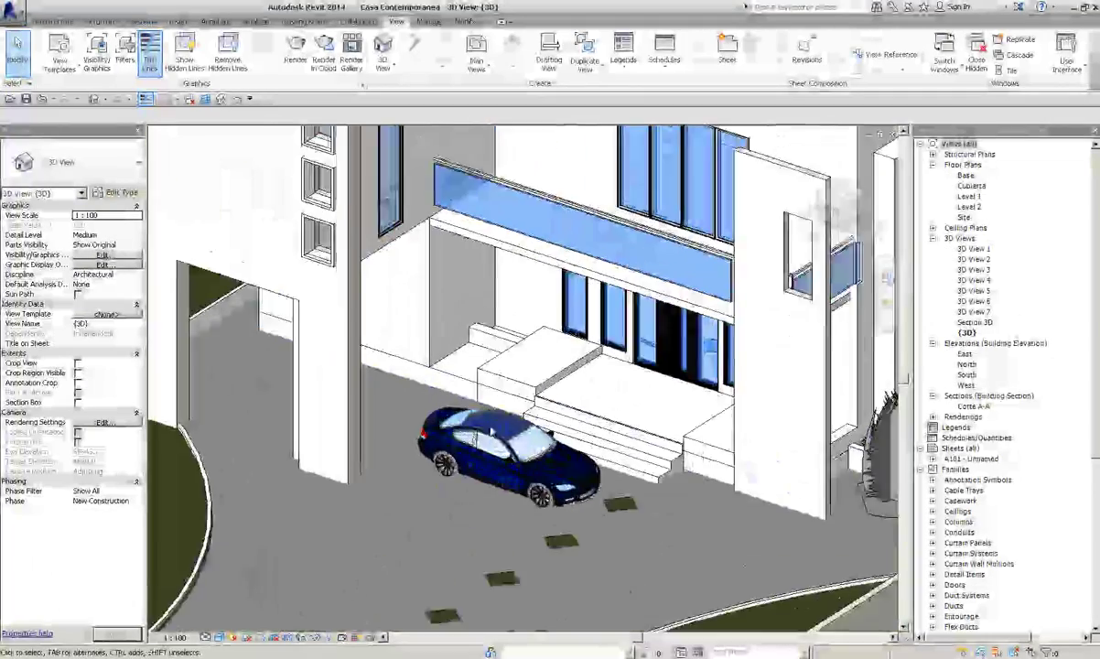
{"action": "scroll", "coordinate": [485, 439], "scroll_direction": "up", "scroll_amount": 2}
{"action": "left_click", "coordinate": [521, 472]}
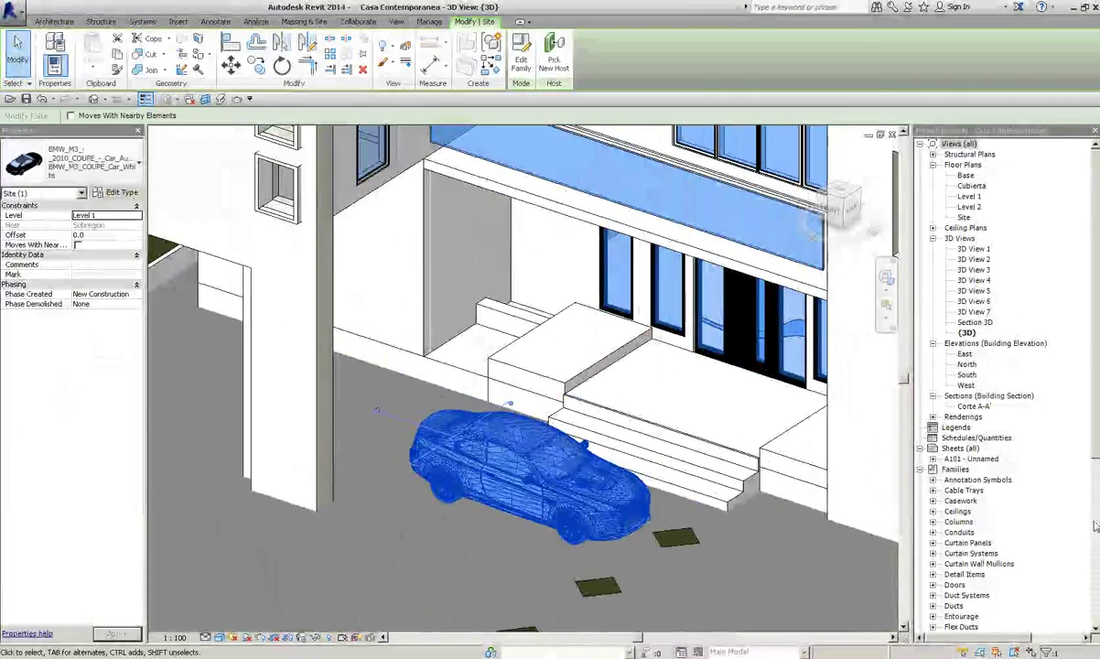
{"action": "scroll", "coordinate": [1007, 457], "scroll_direction": "down", "scroll_amount": 5}
{"action": "left_click", "coordinate": [1034, 531]}
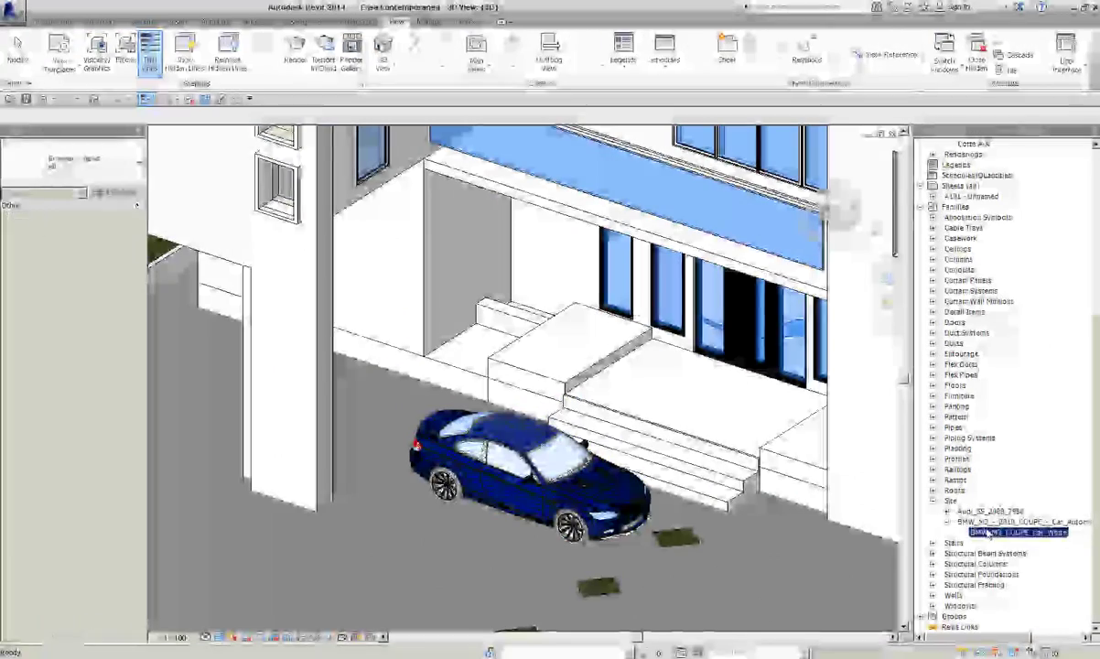
{"action": "right_click", "coordinate": [1032, 522]}
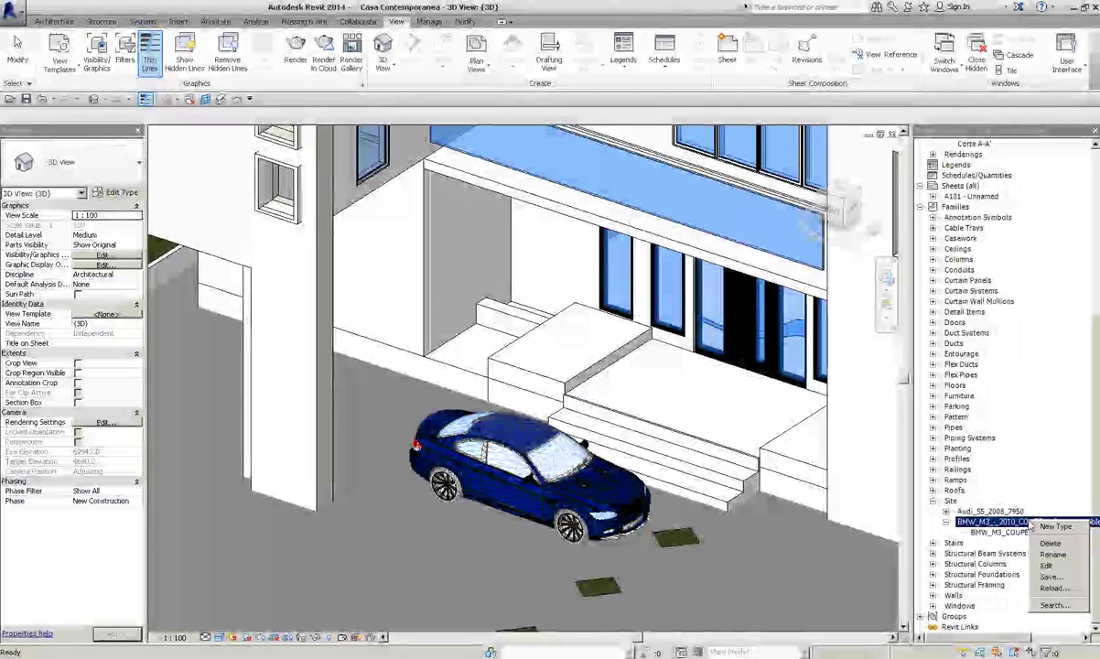
{"action": "left_click", "coordinate": [1052, 544]}
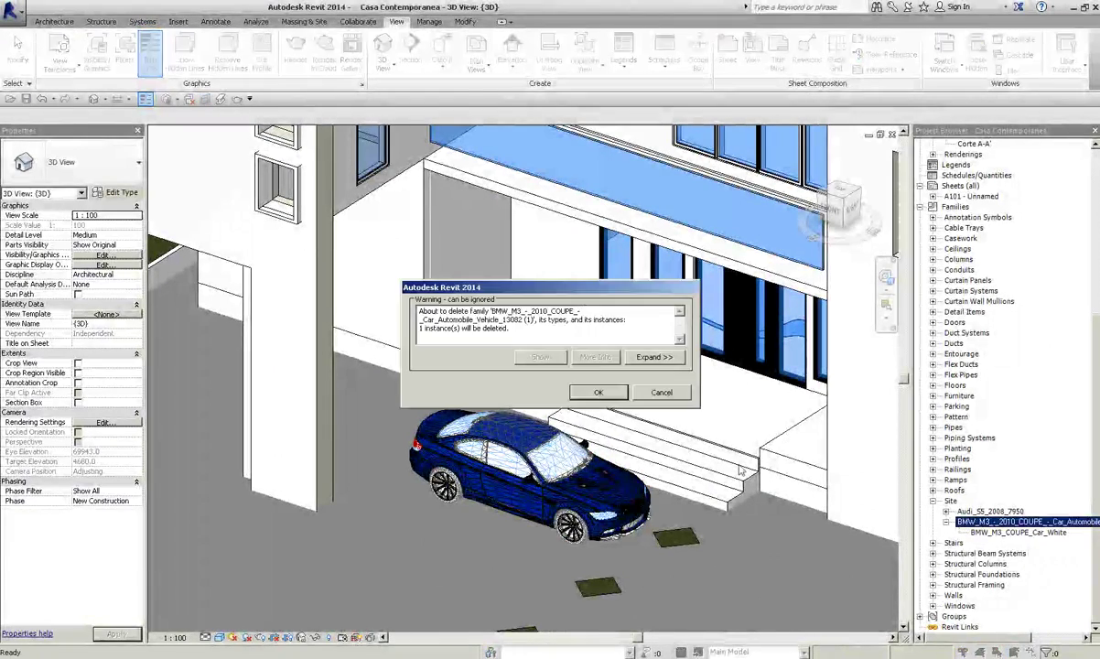
{"action": "left_click", "coordinate": [599, 394]}
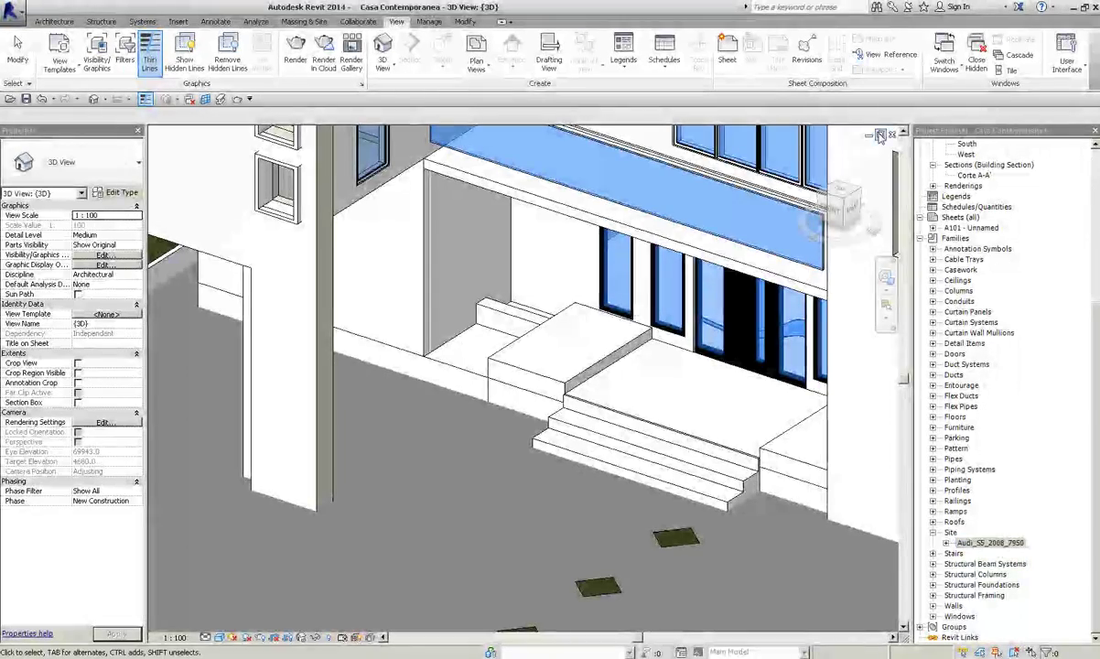
{"action": "left_click", "coordinate": [880, 136]}
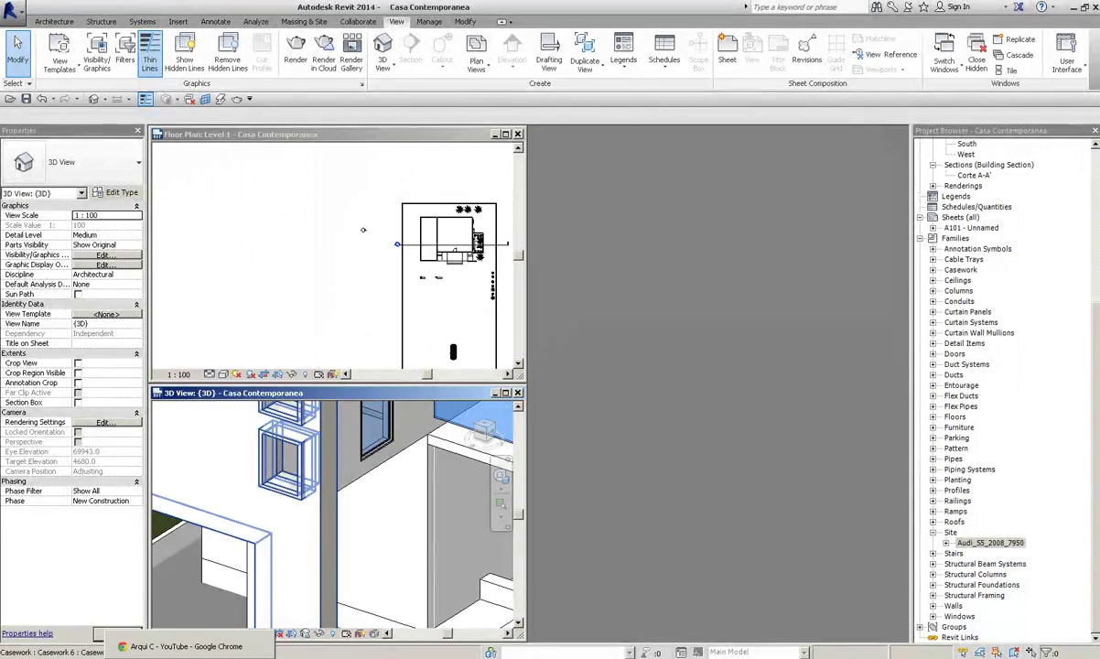
Step: Show the desktop and open the BMW M3 coupe .rfa file in Revit
{"action": "key", "text": "super+d"}
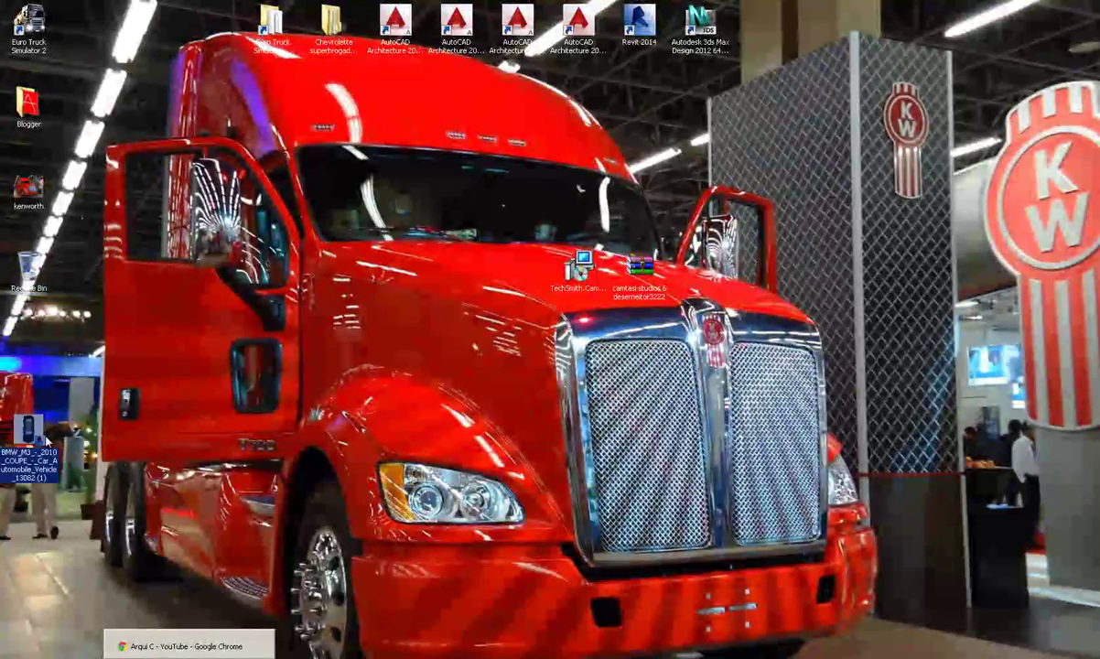
{"action": "right_click", "coordinate": [46, 434]}
{"action": "left_click", "coordinate": [226, 476]}
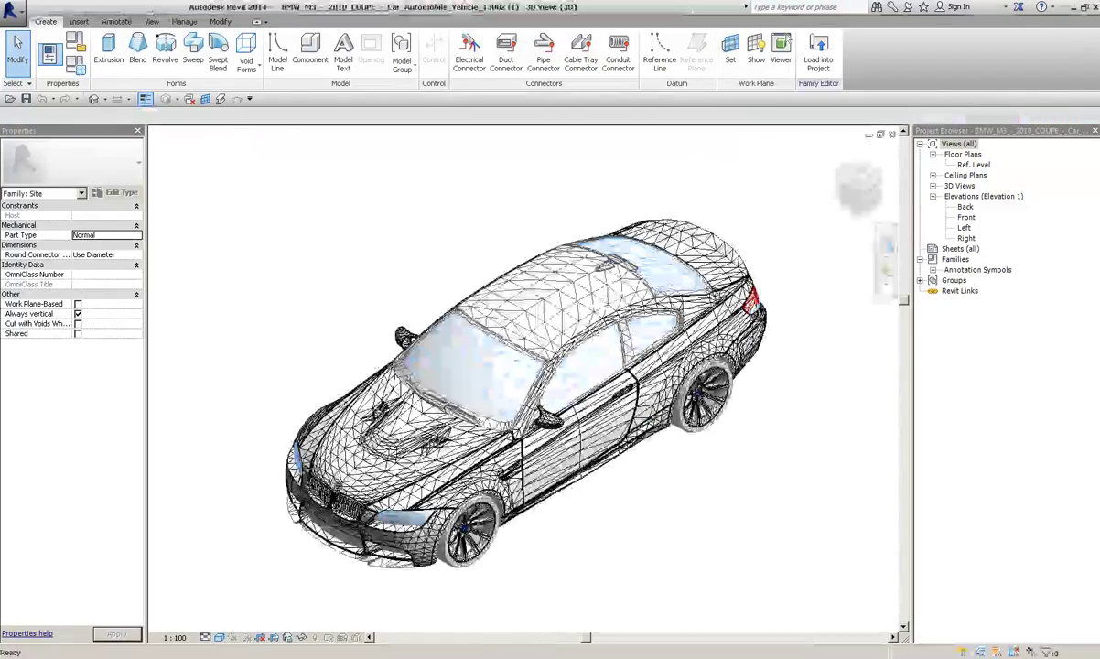
Step: Tile all views, zoom them to fit, and frame the house in the Level 1 plan
{"action": "left_click", "coordinate": [880, 136]}
{"action": "key", "text": "w"}
{"action": "key", "text": "t"}
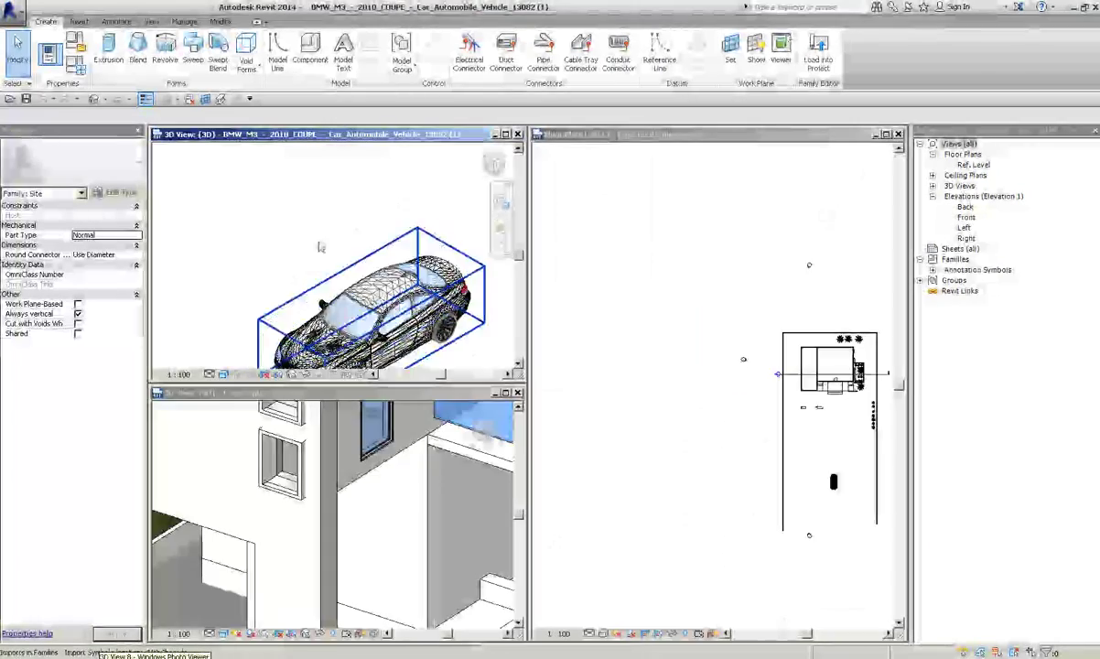
{"action": "key", "text": "z"}
{"action": "key", "text": "a"}
{"action": "left_click", "coordinate": [761, 378]}
{"action": "scroll", "coordinate": [761, 378], "scroll_direction": "up", "scroll_amount": 3}
{"action": "scroll", "coordinate": [732, 396], "scroll_direction": "up", "scroll_amount": 2}
{"action": "mouse_move", "coordinate": [732, 396]}
{"action": "middle_mouse_down"}
{"action": "mouse_move", "coordinate": [721, 429]}
{"action": "mouse_move", "coordinate": [789, 319]}
{"action": "middle_mouse_up"}
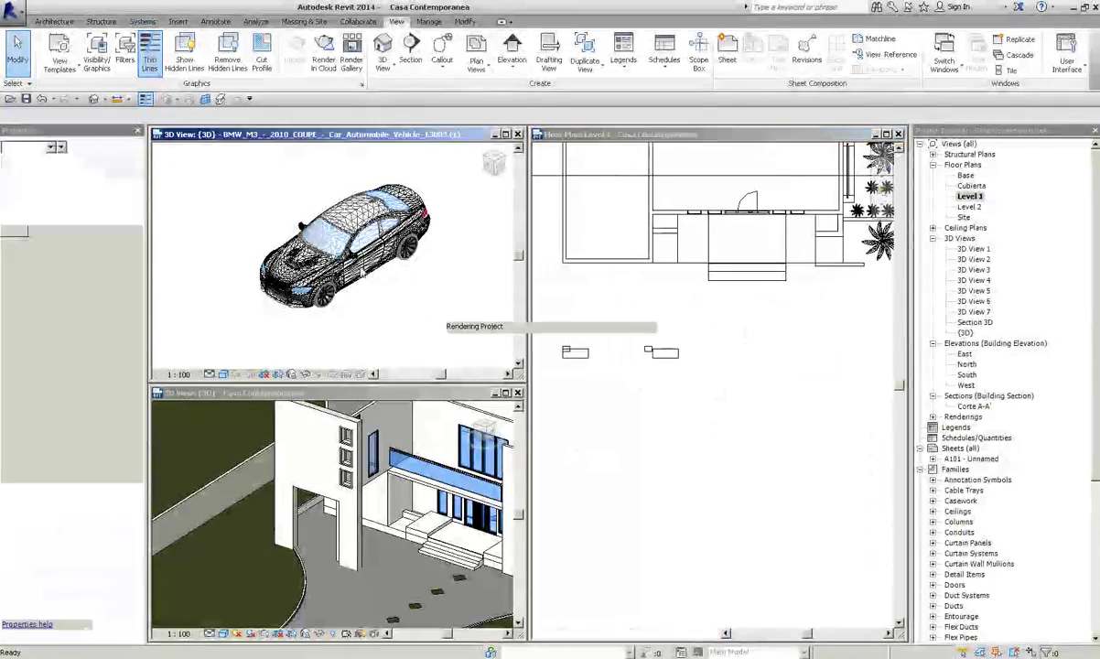
Step: Load the BMW family and place it on Base level, rotated, beside the entrance steps
{"action": "left_click", "coordinate": [361, 271]}
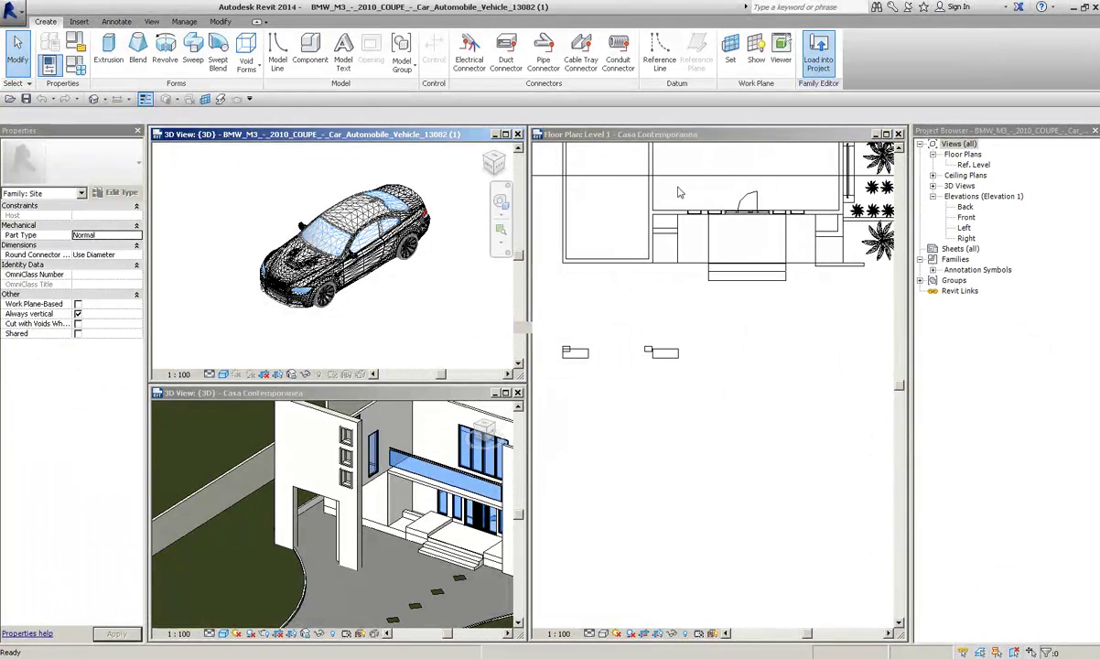
{"action": "left_click", "coordinate": [818, 52]}
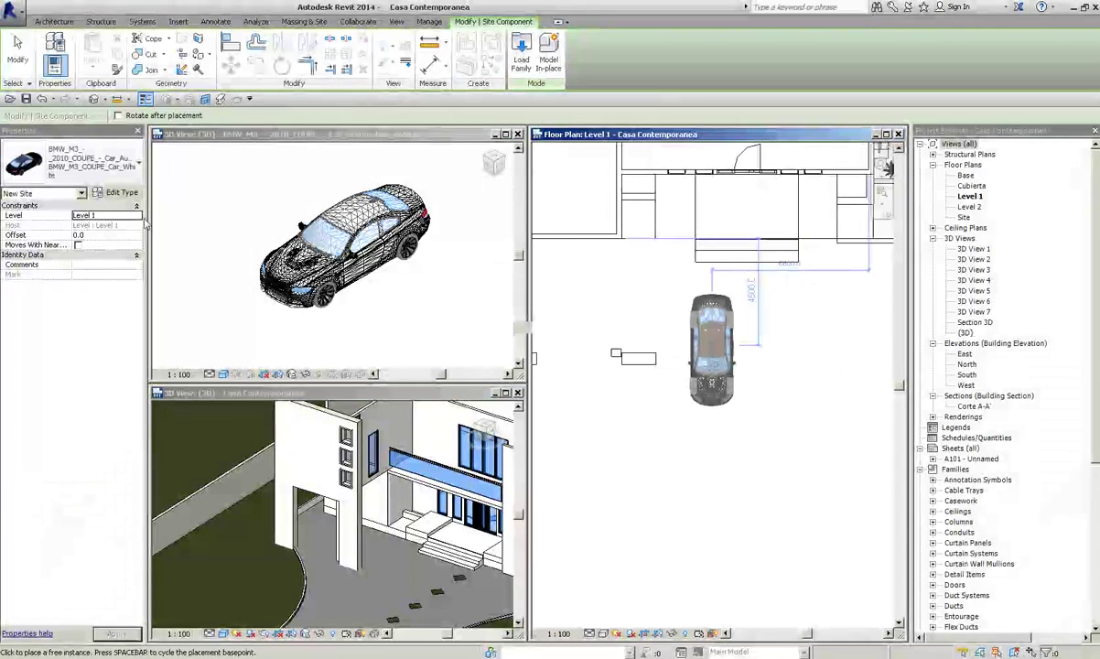
{"action": "middle_click_drag", "start_coordinate": [675, 393], "coordinate": [593, 439]}
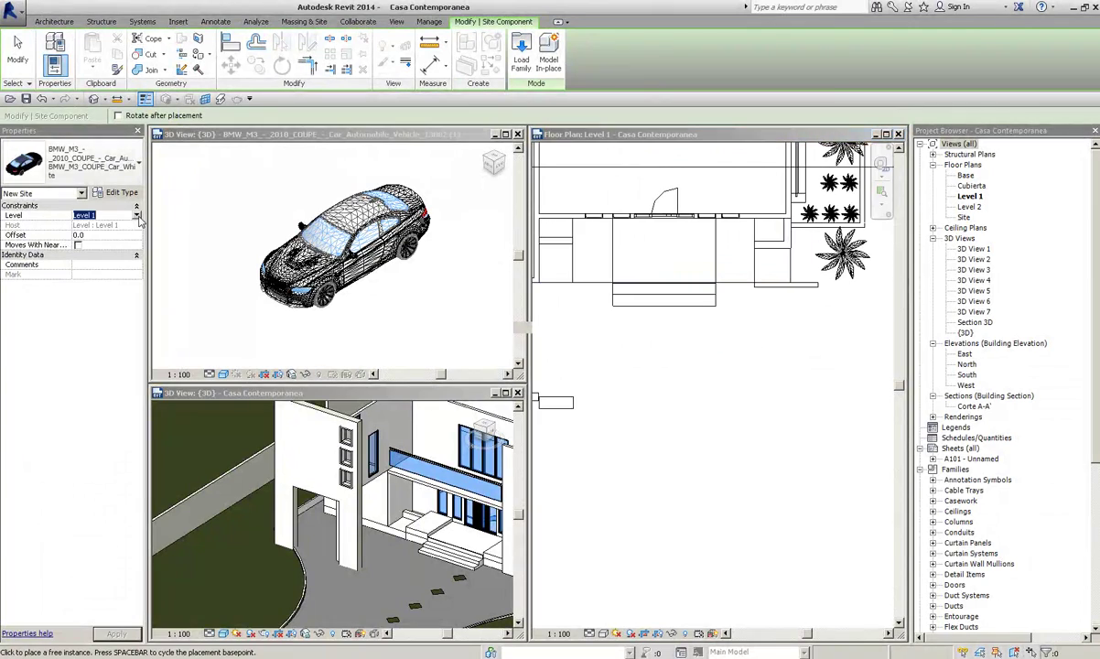
{"action": "left_click", "coordinate": [120, 234]}
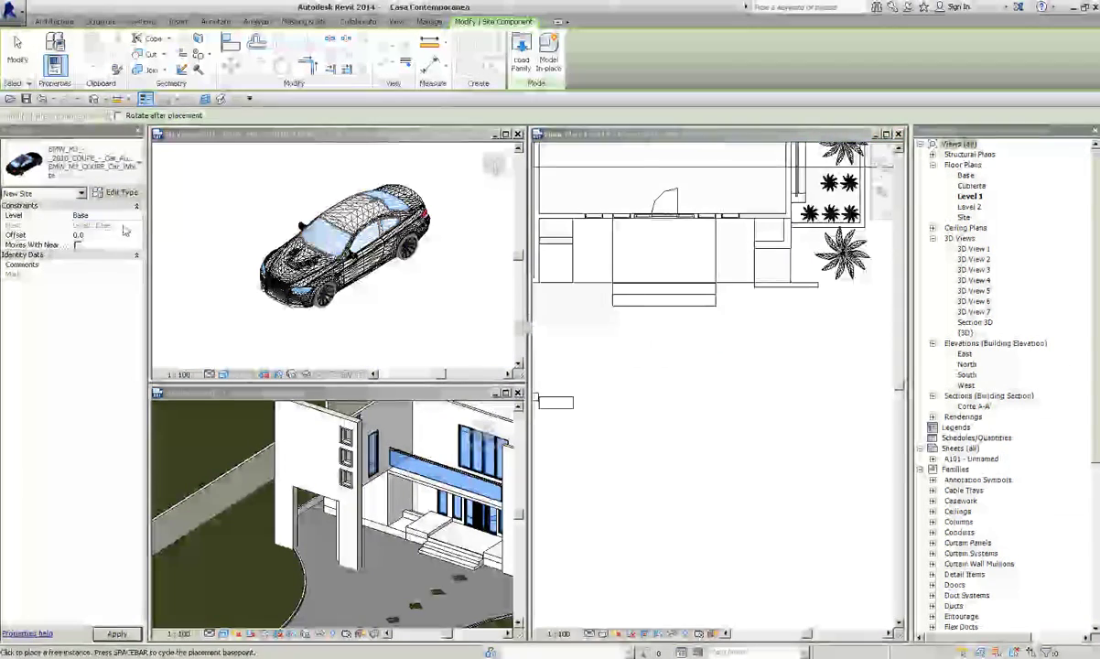
{"action": "scroll", "coordinate": [653, 373], "scroll_direction": "up", "scroll_amount": 2}
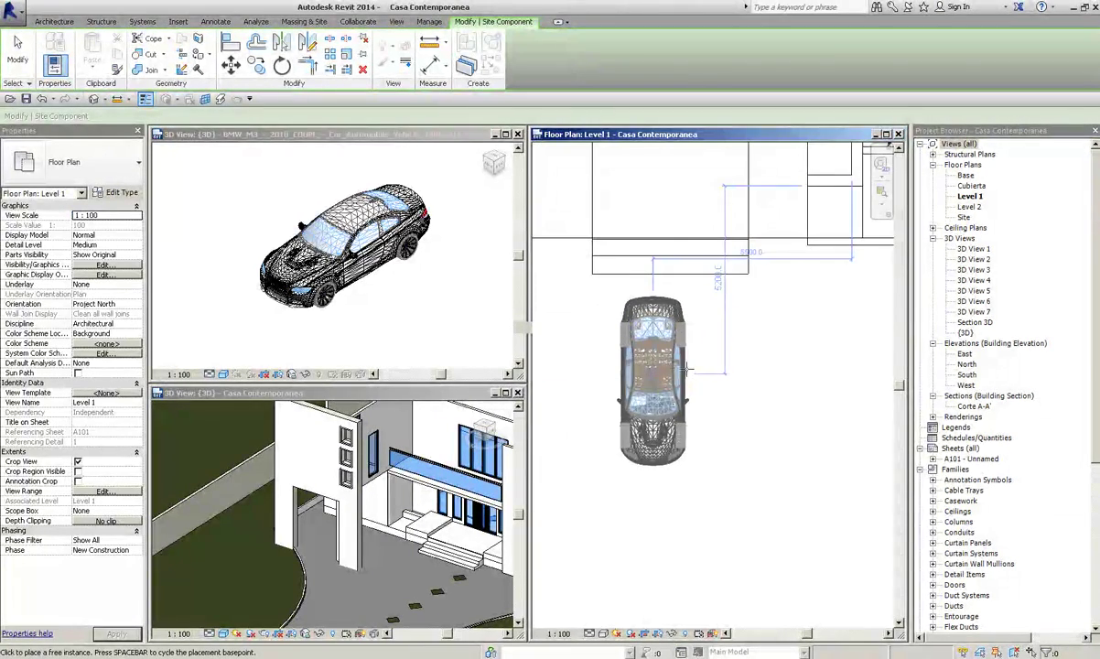
{"action": "key", "text": "space"}
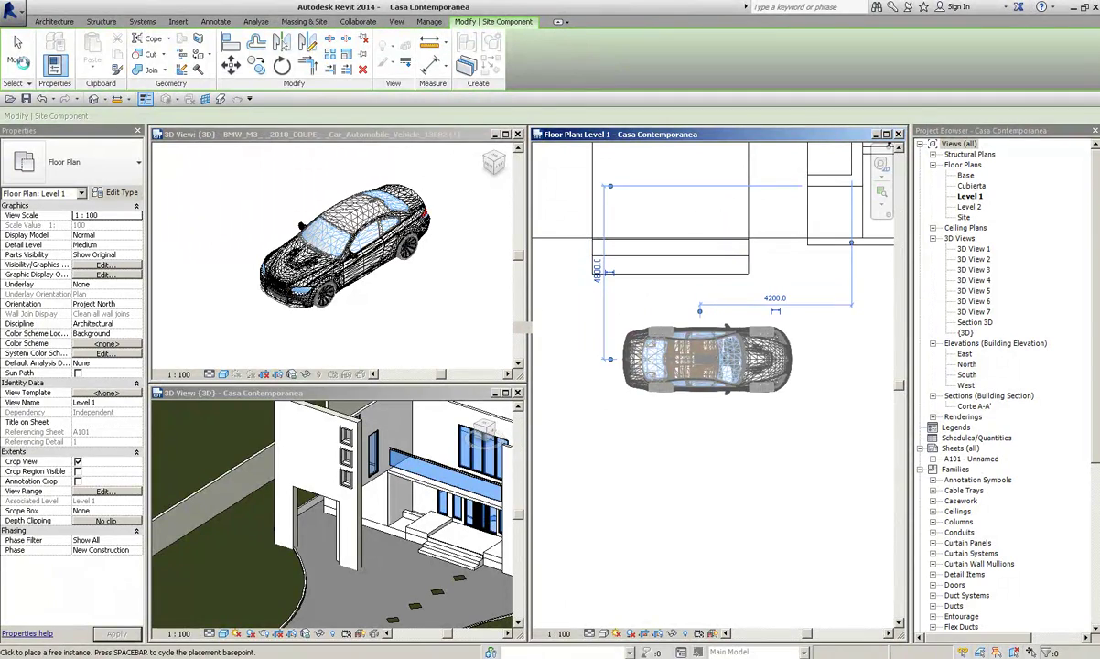
{"action": "left_click", "coordinate": [241, 277]}
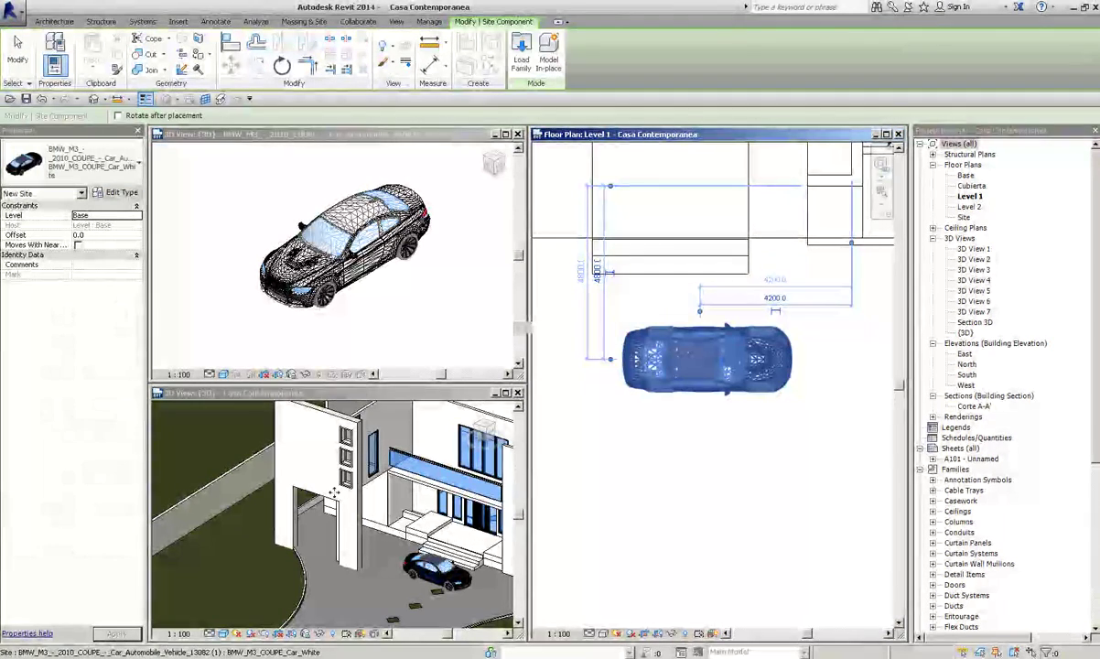
{"action": "key", "text": "Escape"}
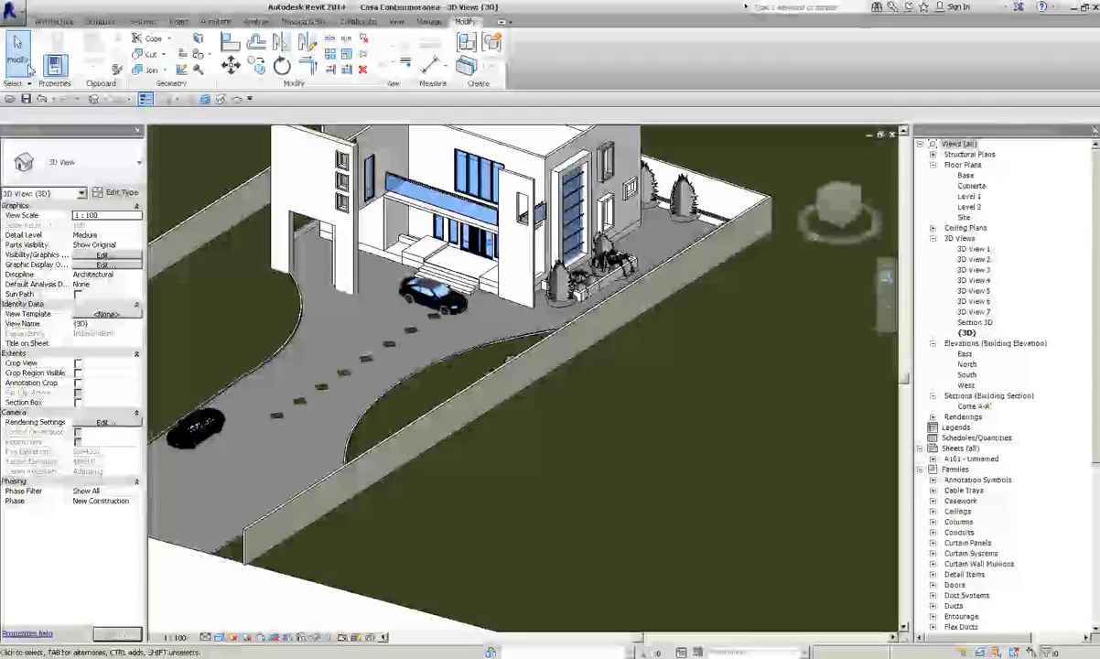
Step: Zoom to the BMW car beside the steps in 3D, select it, and edit its family
{"action": "scroll", "coordinate": [669, 332], "scroll_direction": "up", "scroll_amount": 3}
{"action": "scroll", "coordinate": [670, 332], "scroll_direction": "up", "scroll_amount": 3}
{"action": "scroll", "coordinate": [670, 332], "scroll_direction": "up", "scroll_amount": 2}
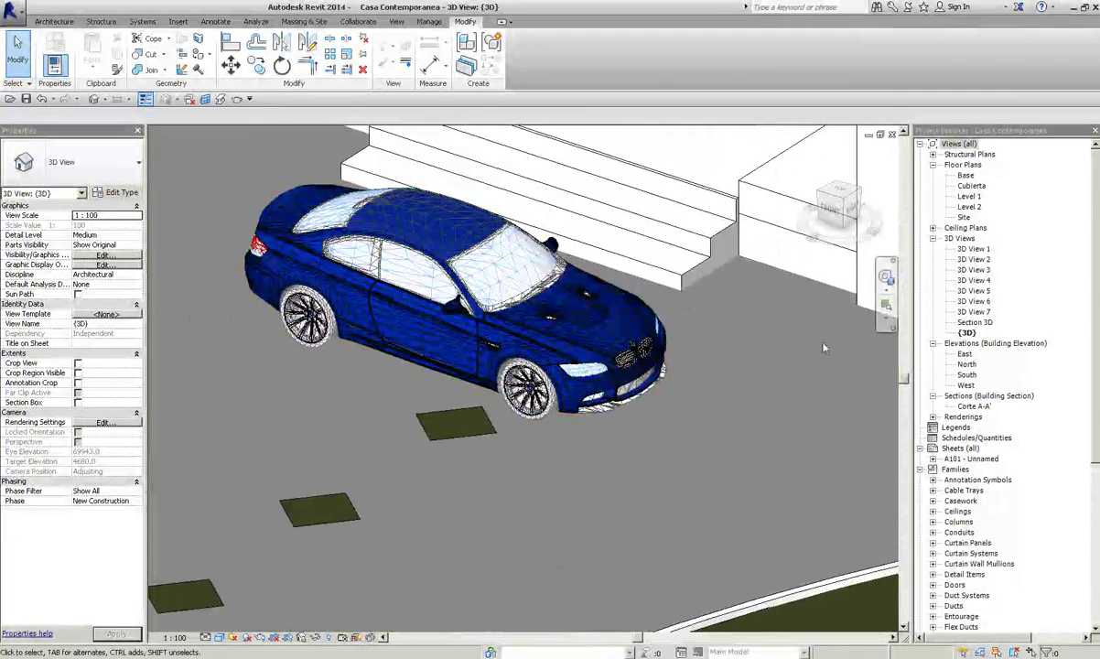
{"action": "scroll", "coordinate": [669, 332], "scroll_direction": "up", "scroll_amount": 2}
{"action": "middle_click_drag", "start_coordinate": [552, 355], "coordinate": [561, 395]}
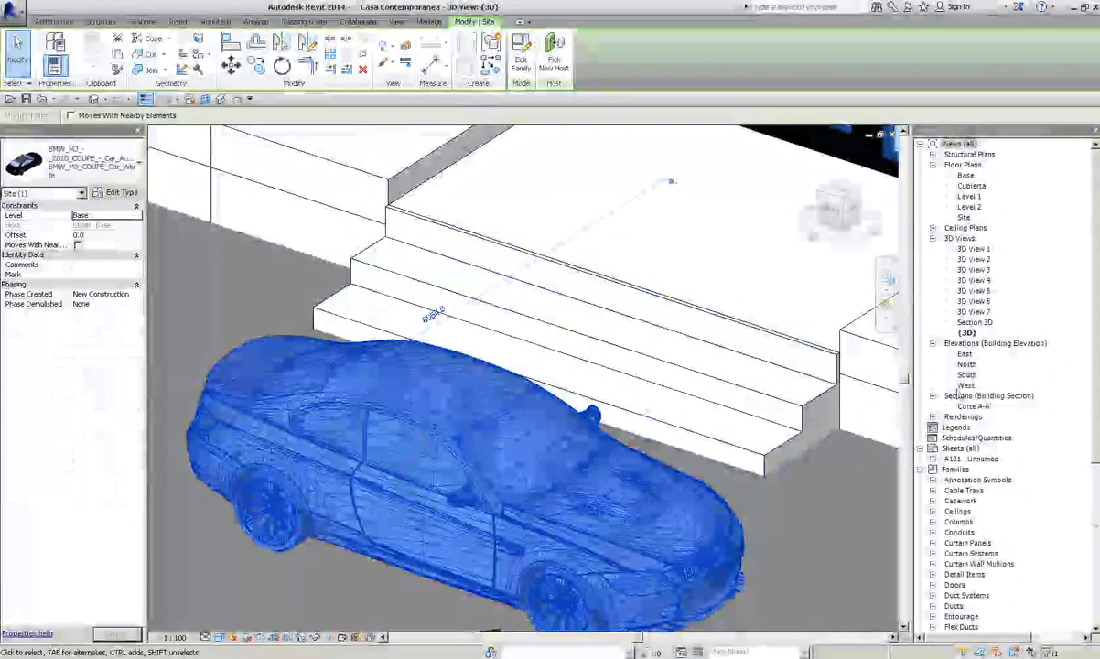
{"action": "key", "text": "Escape"}
{"action": "left_click", "coordinate": [952, 533]}
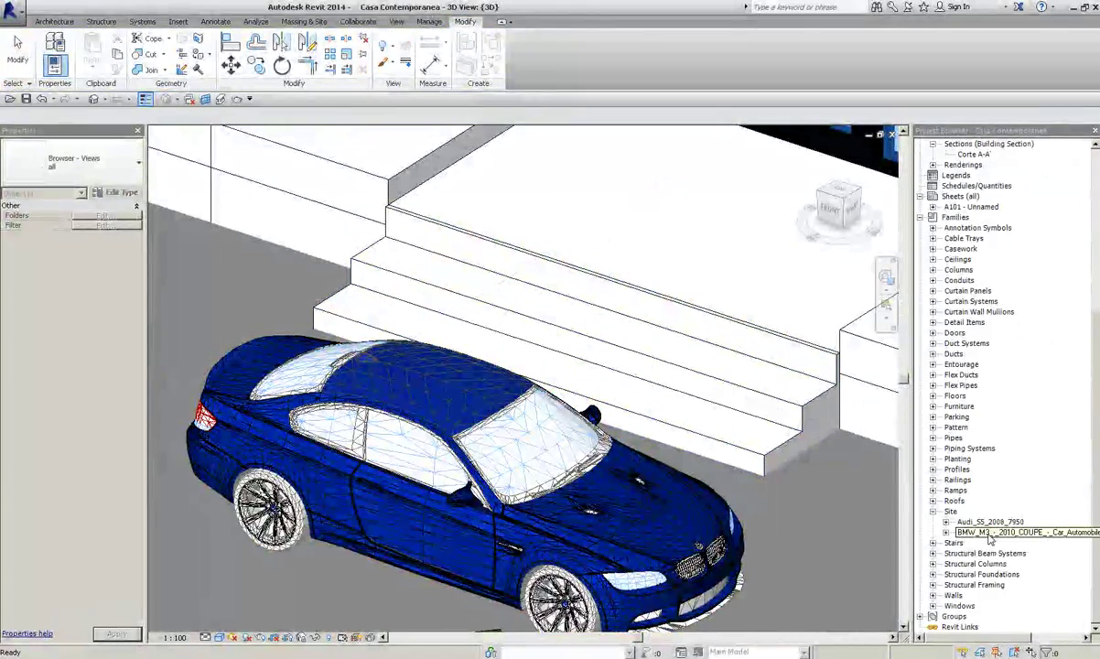
{"action": "left_click", "coordinate": [946, 532]}
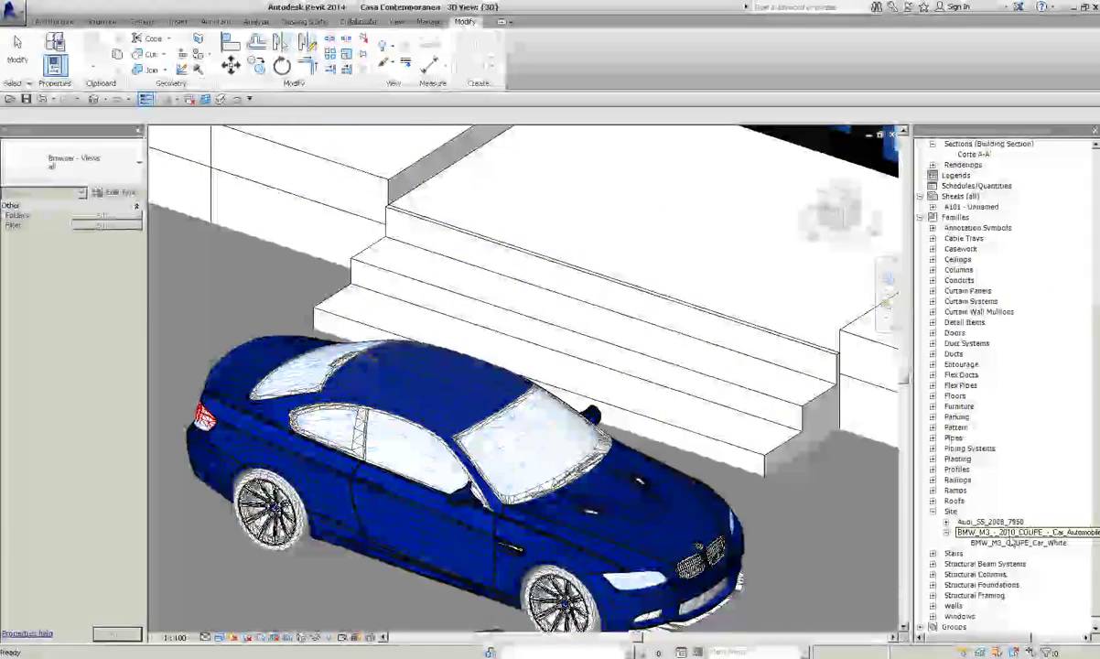
{"action": "left_click", "coordinate": [1018, 542]}
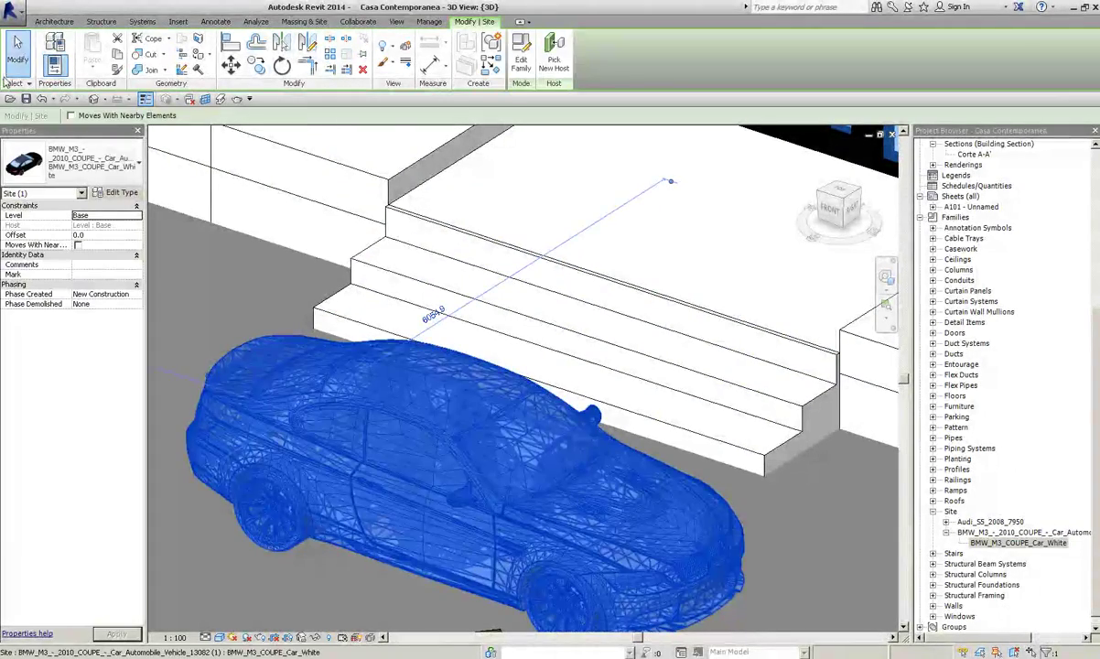
{"action": "key", "text": "Escape"}
{"action": "left_click", "coordinate": [419, 468]}
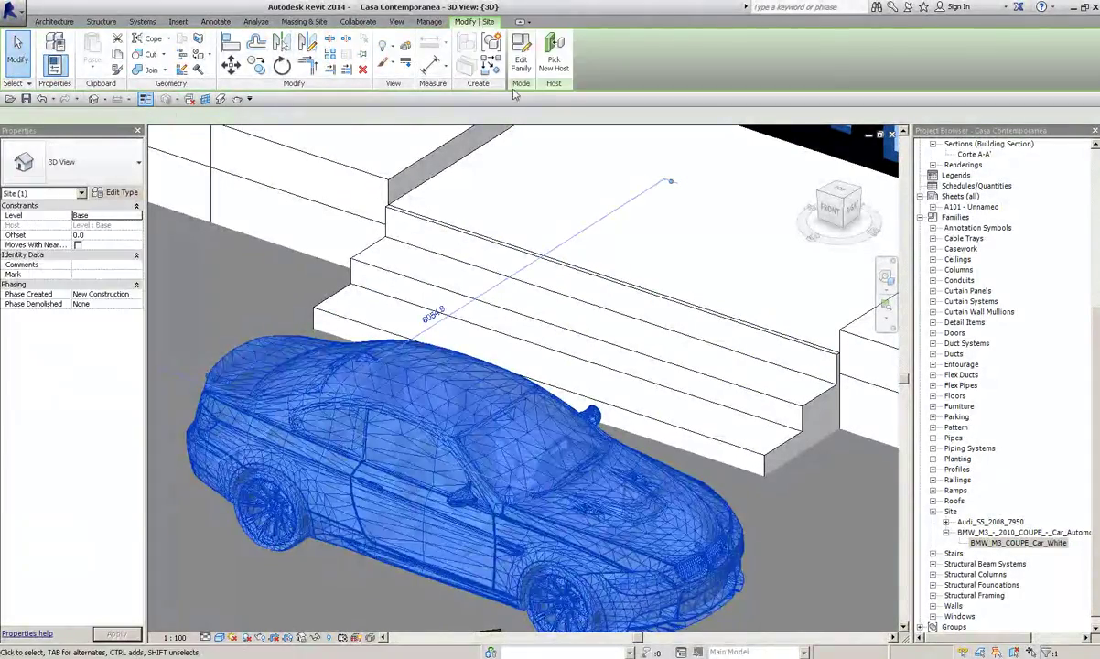
{"action": "left_click", "coordinate": [521, 57]}
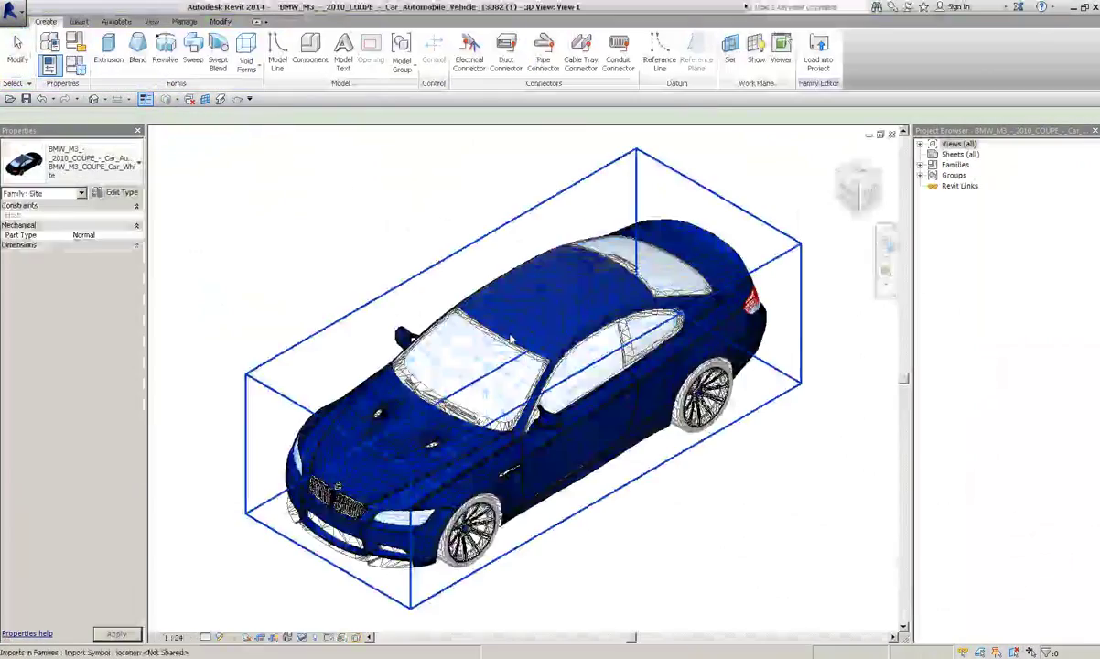
Step: Set the M3 - BODY COLOR - ROOF material's appearance colour to black
{"action": "scroll", "coordinate": [472, 298], "scroll_direction": "up", "scroll_amount": 5}
{"action": "left_click", "coordinate": [472, 299]}
{"action": "key", "text": "Escape"}
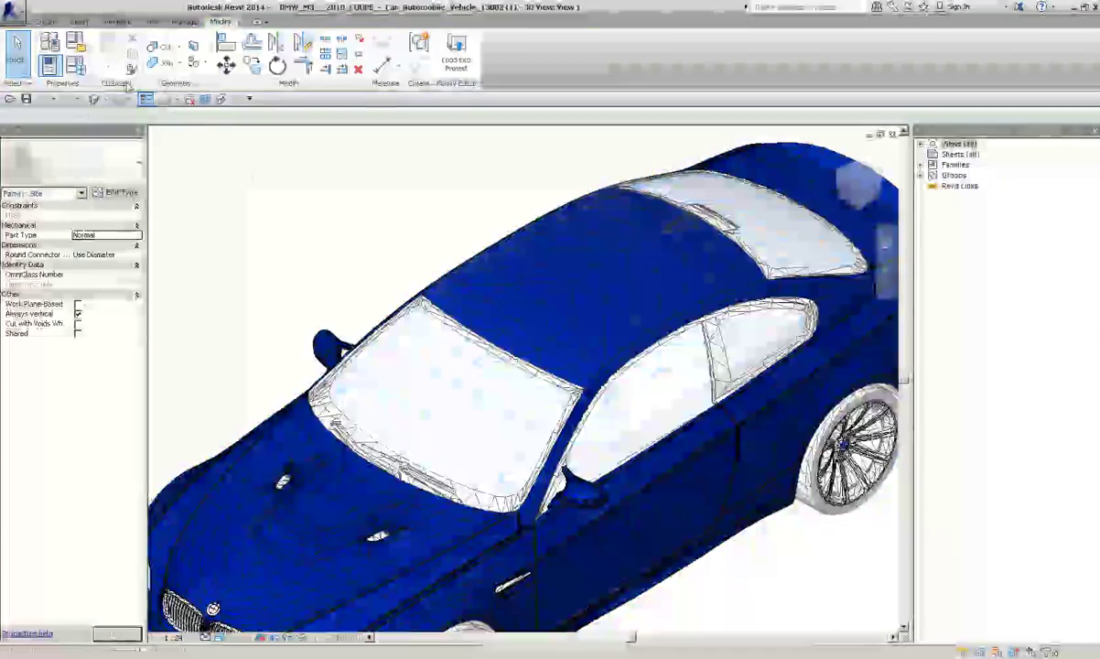
{"action": "left_click", "coordinate": [184, 21]}
{"action": "left_click", "coordinate": [53, 51]}
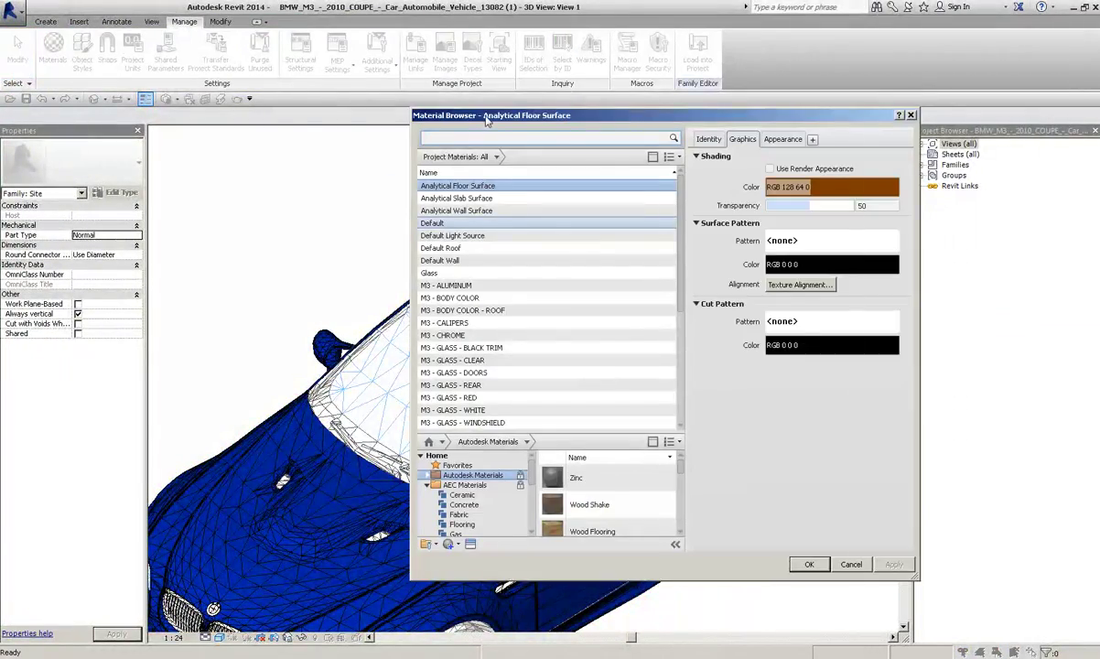
{"action": "left_click_drag", "start_coordinate": [494, 116], "coordinate": [297, 119]}
{"action": "left_click", "coordinate": [524, 145]}
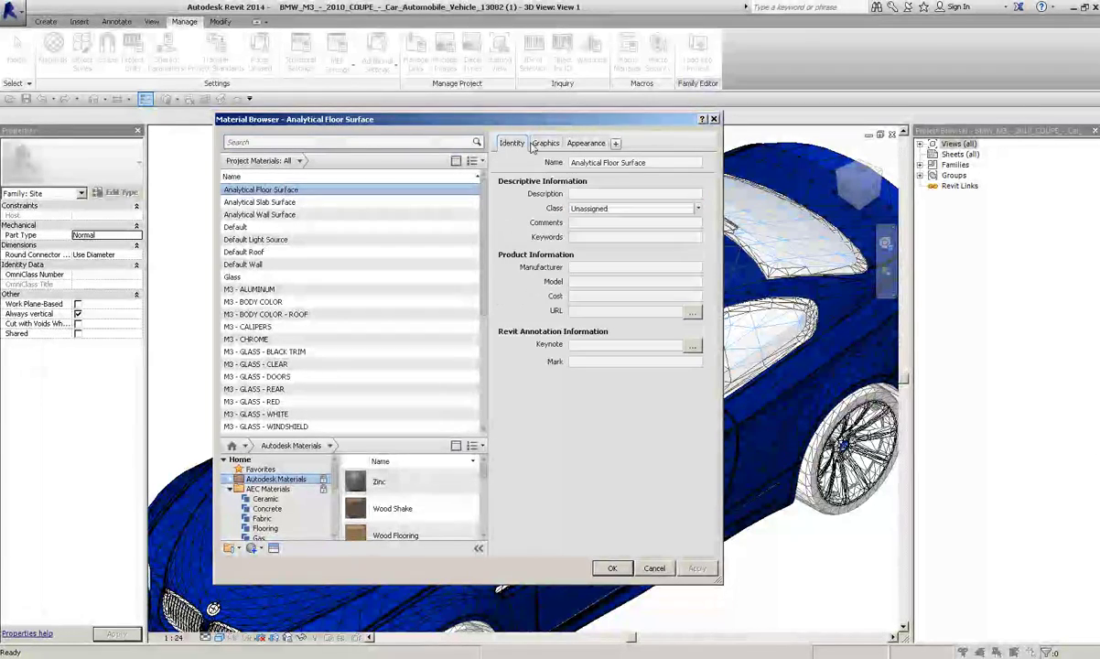
{"action": "left_click", "coordinate": [546, 143]}
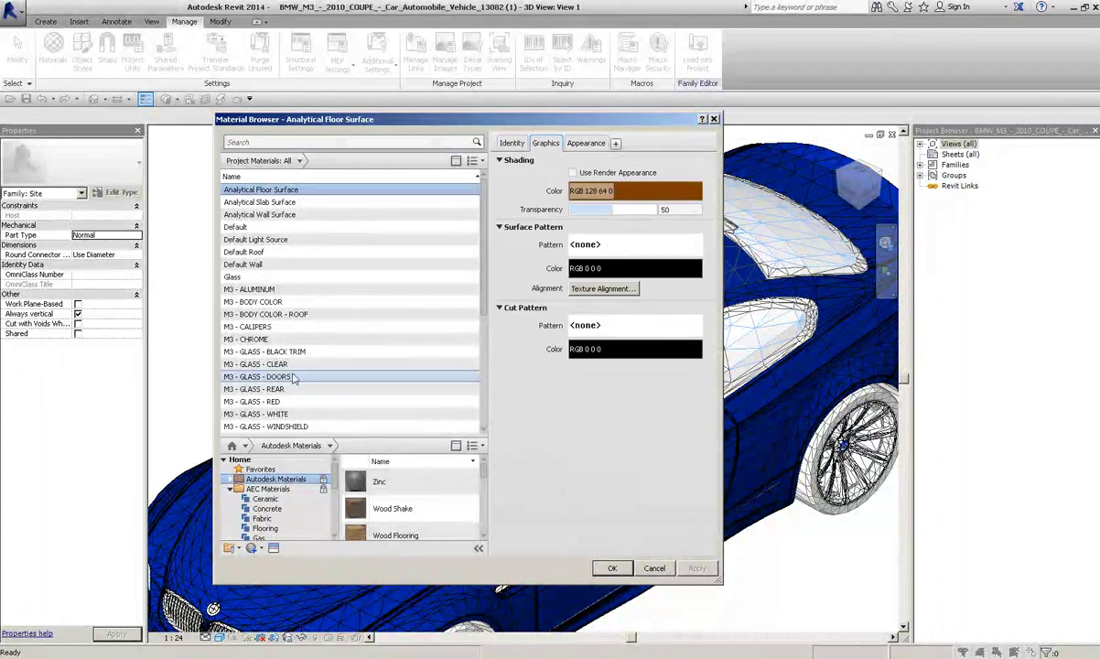
{"action": "left_click", "coordinate": [302, 315]}
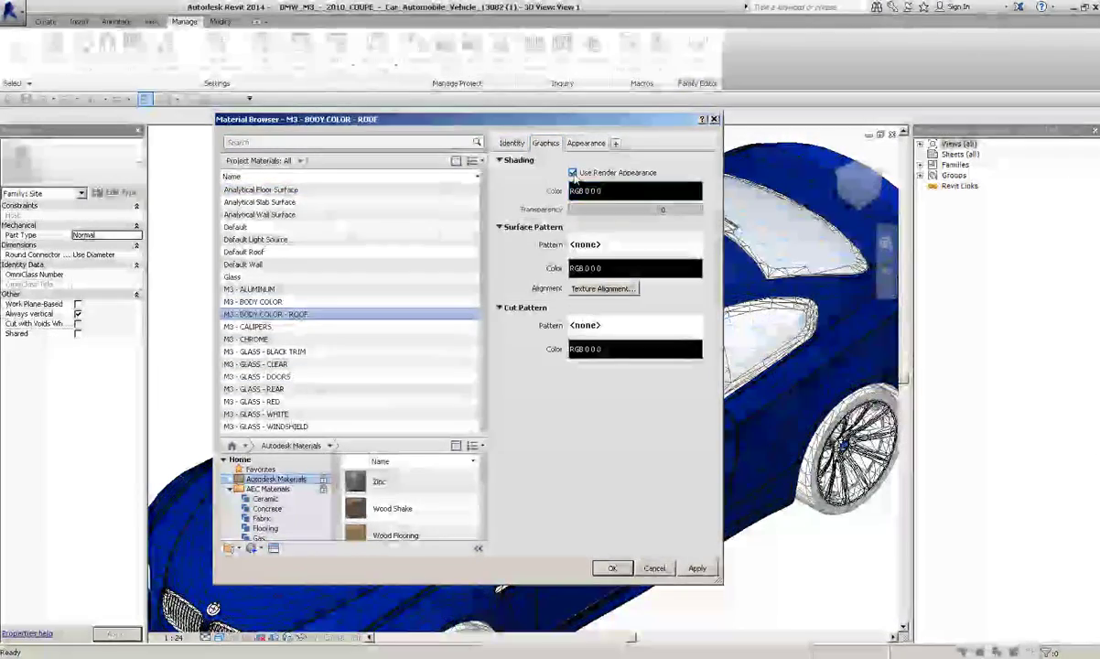
{"action": "left_click", "coordinate": [587, 145]}
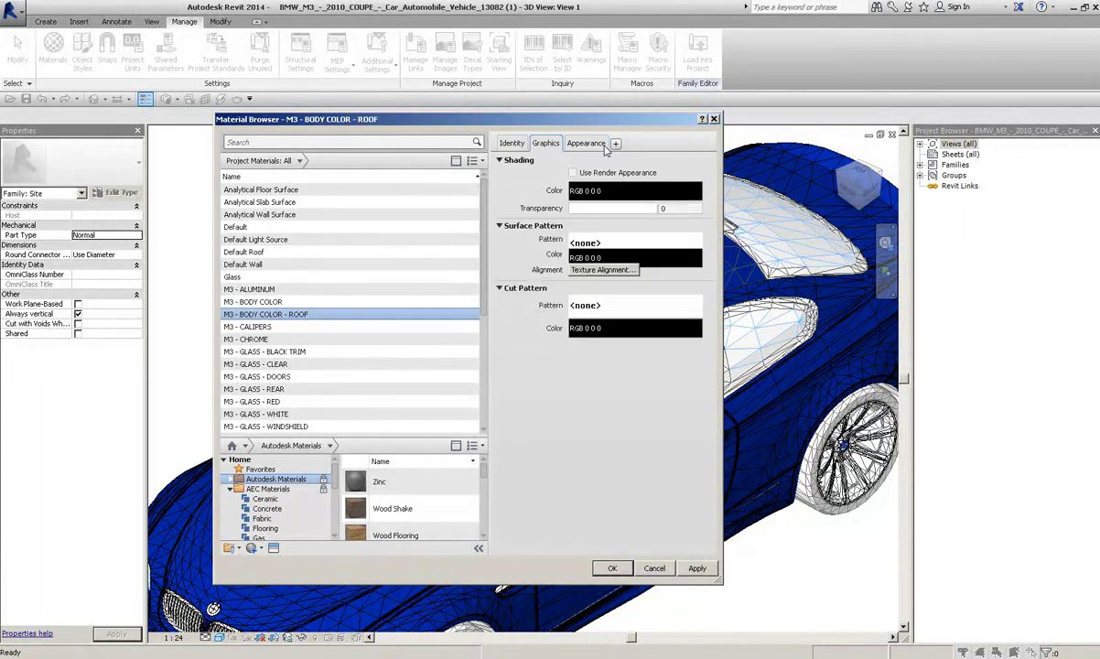
{"action": "left_click", "coordinate": [605, 284]}
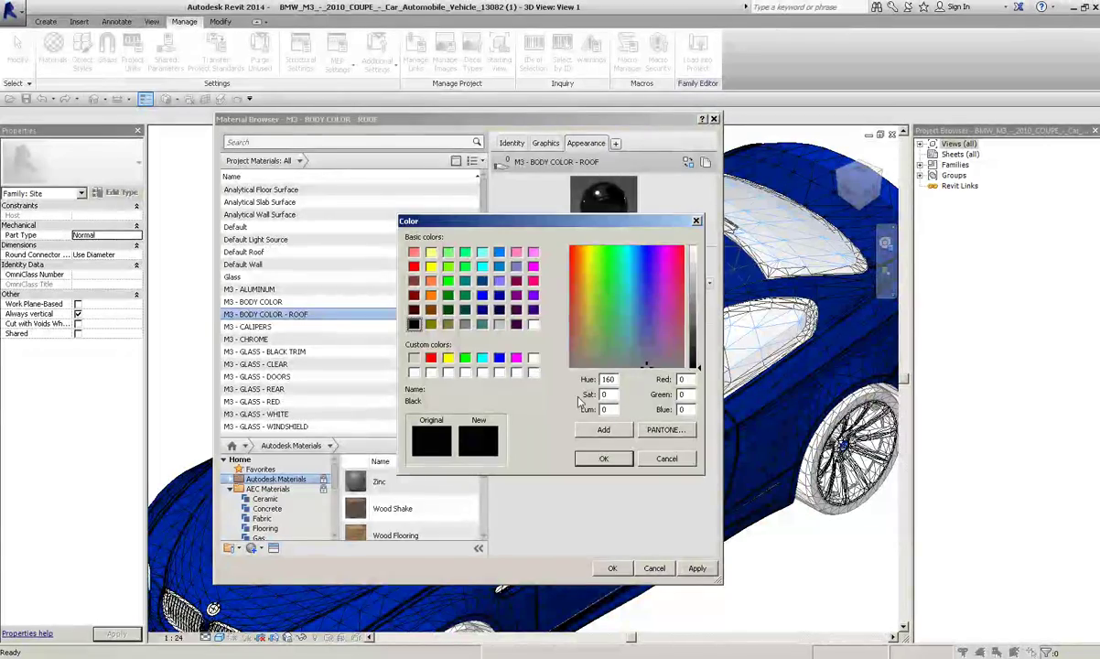
{"action": "left_click", "coordinate": [603, 458]}
{"action": "left_click", "coordinate": [625, 570]}
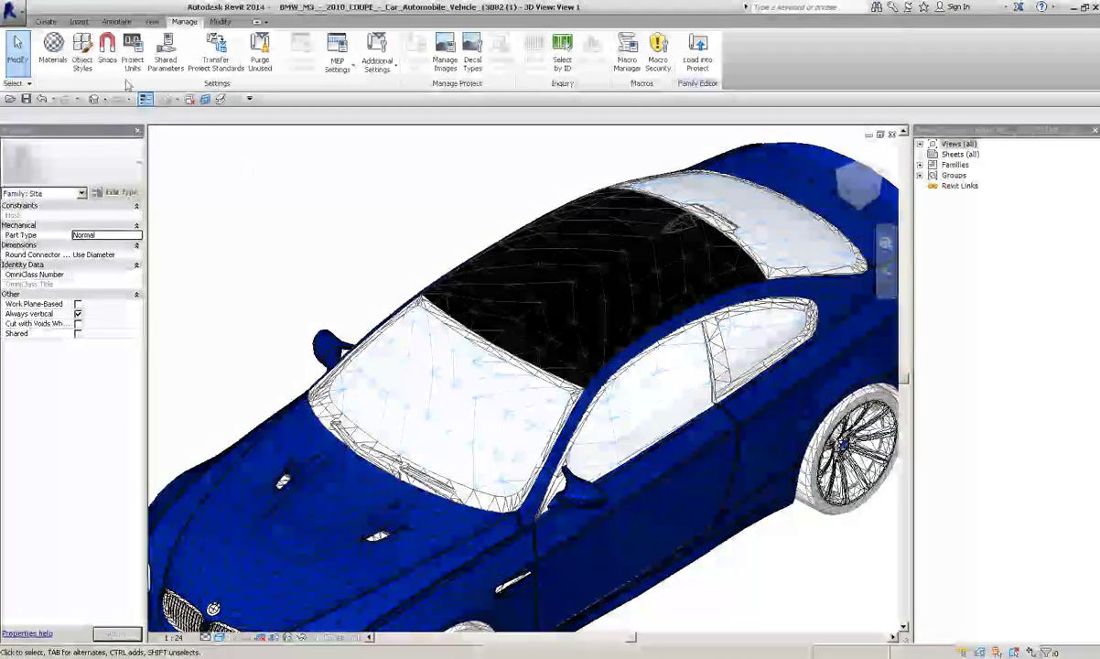
Step: Review the car types in Family Types and close it unchanged
{"action": "left_click", "coordinate": [51, 23]}
{"action": "left_click", "coordinate": [84, 73]}
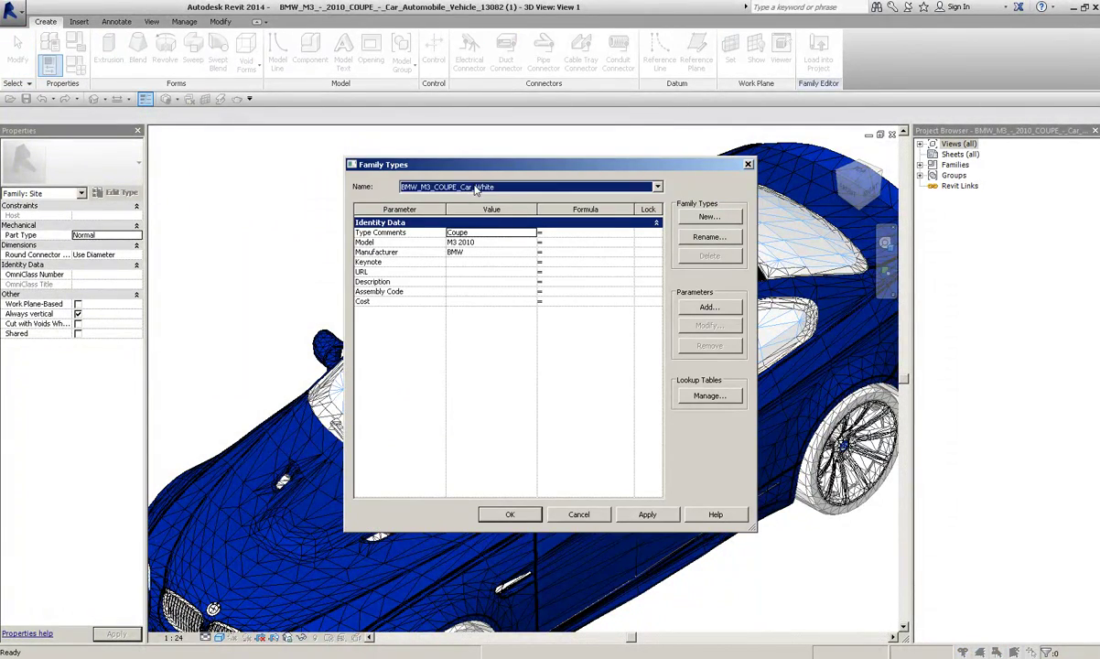
{"action": "left_click", "coordinate": [474, 187]}
{"action": "left_click", "coordinate": [458, 197]}
{"action": "left_click", "coordinate": [747, 164]}
Step: Reload the updated car family into Casa Contemporanea, overwriting the existing family and its values
{"action": "left_click", "coordinate": [817, 52]}
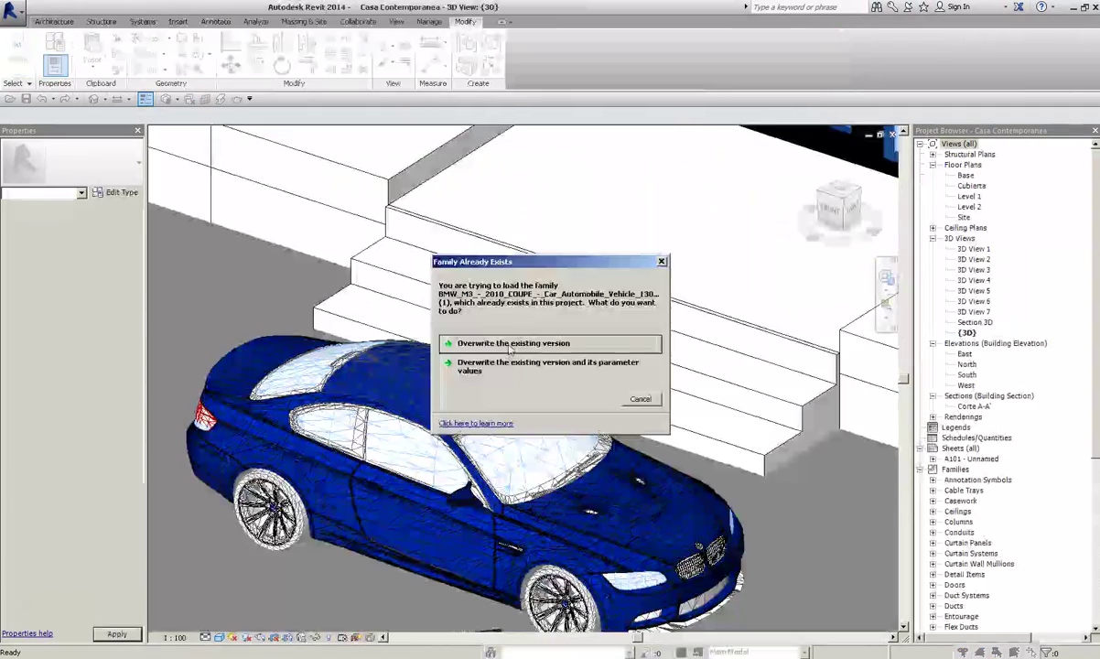
{"action": "left_click", "coordinate": [502, 370]}
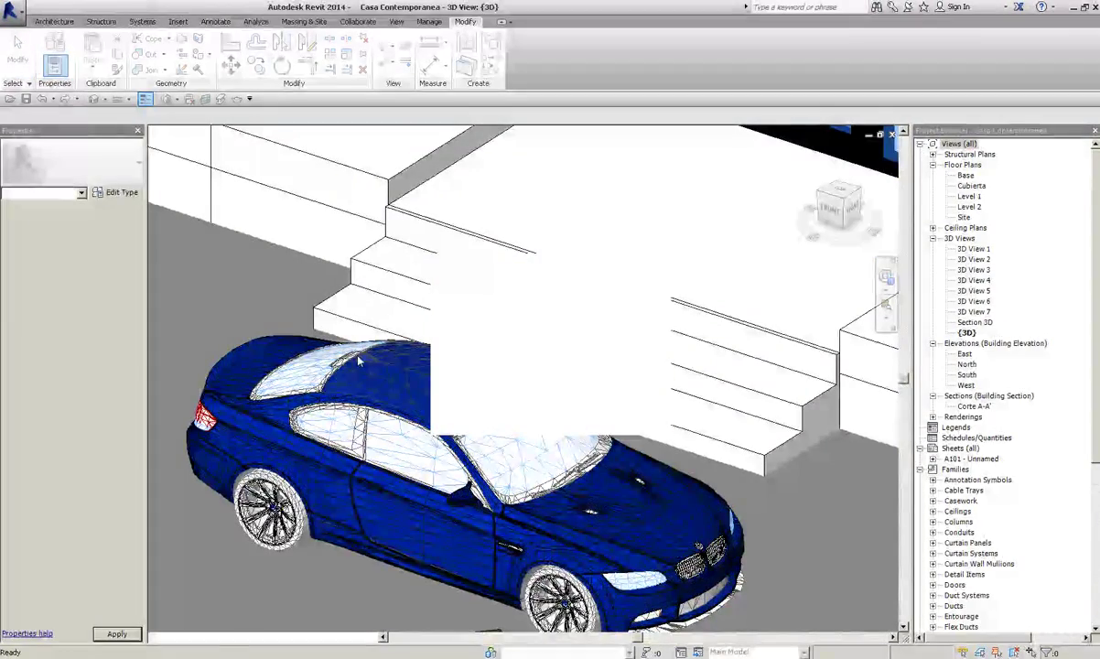
{"action": "scroll", "coordinate": [462, 386], "scroll_direction": "up", "scroll_amount": 2}
{"action": "scroll", "coordinate": [465, 363], "scroll_direction": "up", "scroll_amount": 2}
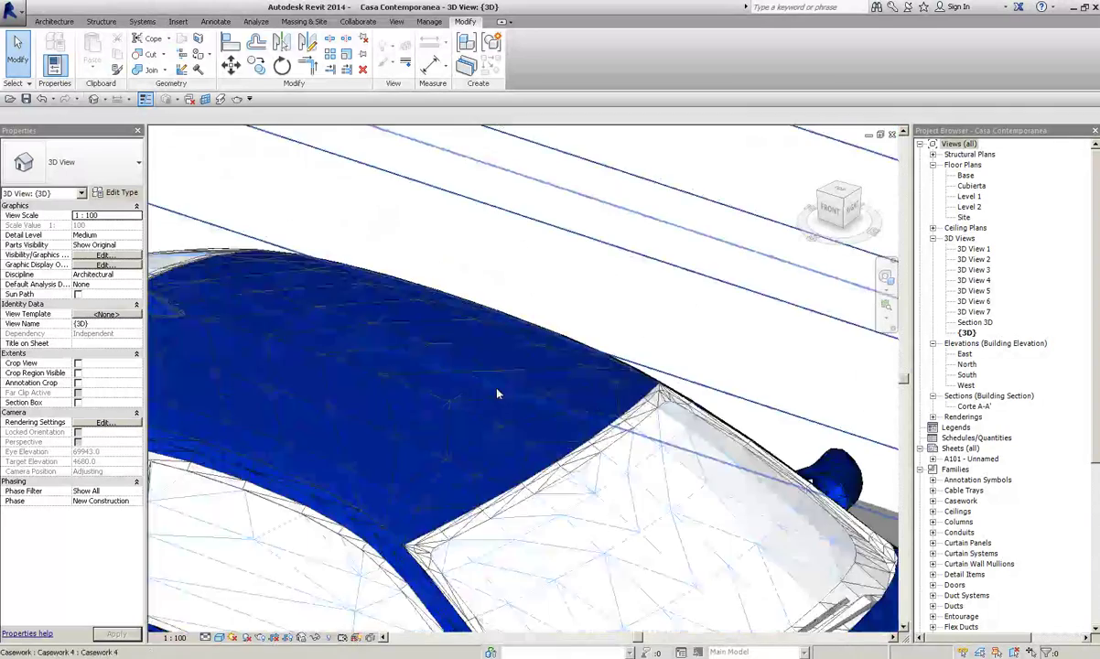
{"action": "scroll", "coordinate": [481, 351], "scroll_direction": "down", "scroll_amount": 4}
{"action": "scroll", "coordinate": [457, 366], "scroll_direction": "down", "scroll_amount": 2}
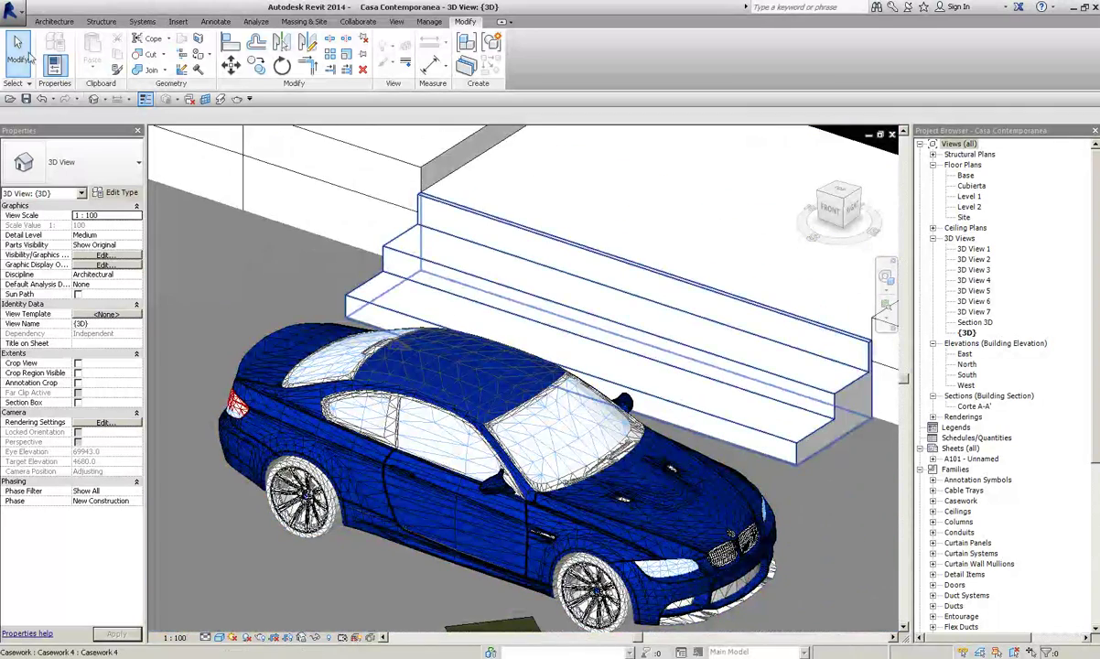
Step: Clear the stair selection, tile all open views (WT), and select the car import in the family view
{"action": "left_click", "coordinate": [32, 55]}
{"action": "key", "text": "w"}
{"action": "key", "text": "t"}
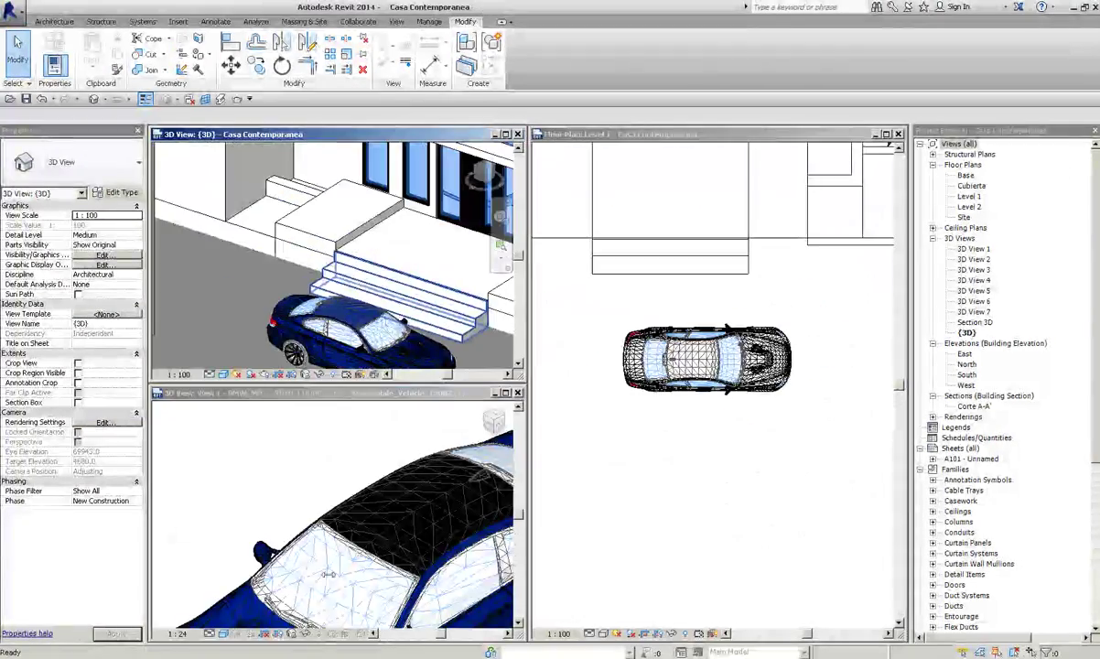
{"action": "left_click", "coordinate": [325, 581]}
{"action": "scroll", "coordinate": [385, 513], "scroll_direction": "down", "scroll_amount": 3}
{"action": "left_click", "coordinate": [393, 469]}
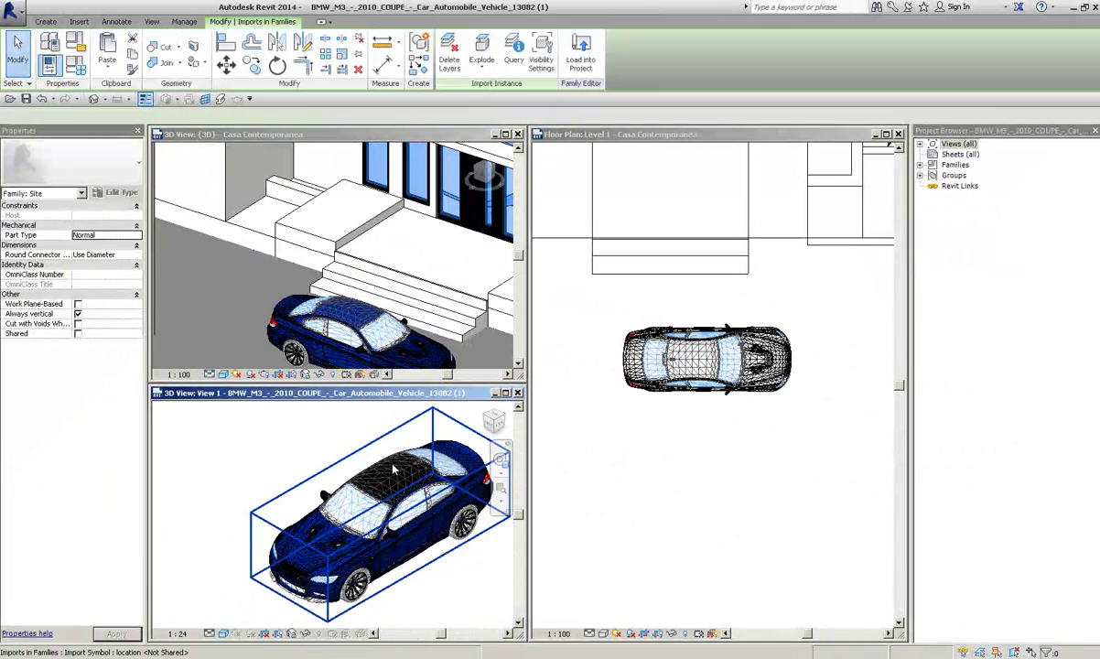
Step: Check the placed car's available types without changing them, then reselect the import in the BMW family's 3D view
{"action": "left_click", "coordinate": [339, 313]}
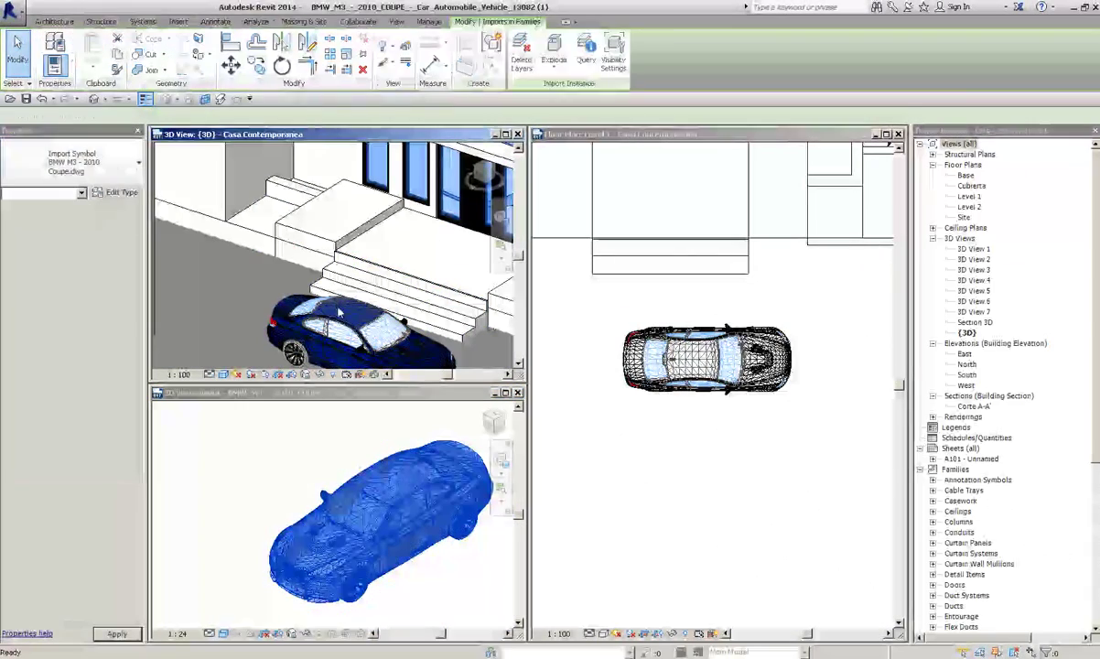
{"action": "left_click", "coordinate": [339, 313]}
{"action": "left_click", "coordinate": [75, 158]}
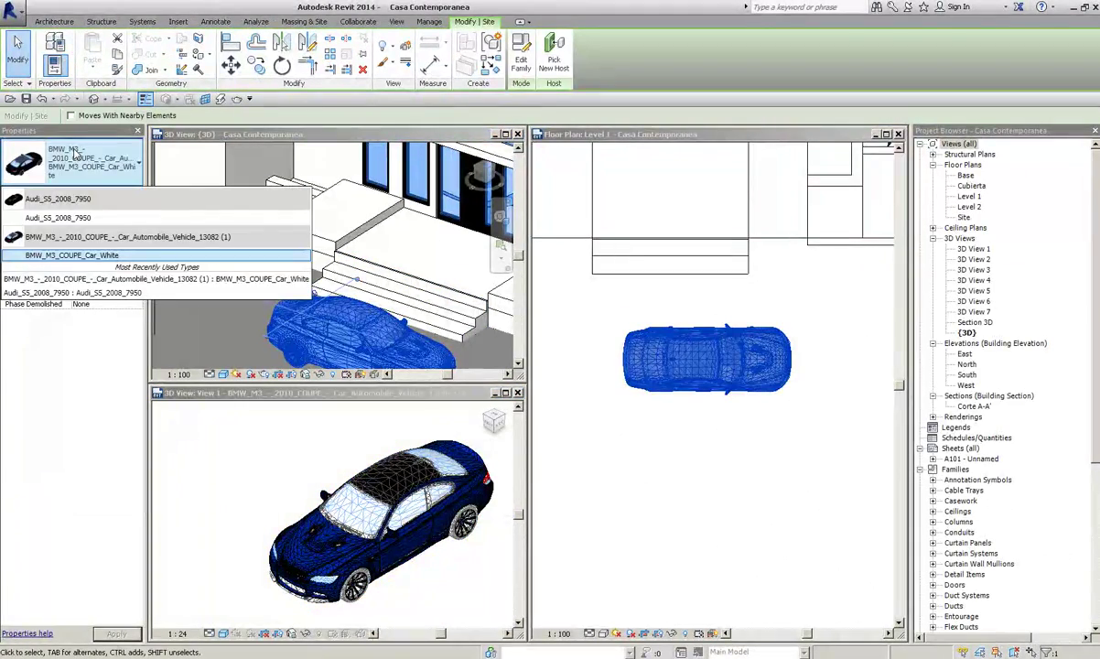
{"action": "key", "text": "Escape"}
{"action": "left_click", "coordinate": [361, 493]}
{"action": "scroll", "coordinate": [362, 492], "scroll_direction": "up", "scroll_amount": 3}
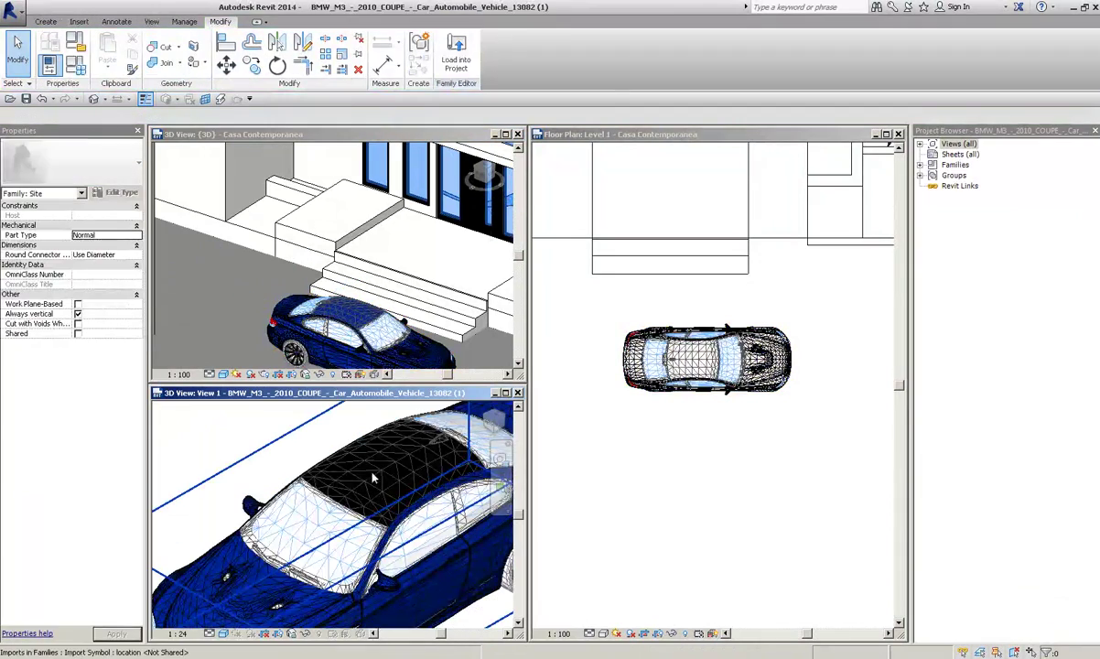
{"action": "left_click", "coordinate": [351, 439]}
Step: Open the Material Browser and review the roof material's appearance, identity (class Unassigned) and graphics settings
{"action": "left_click", "coordinate": [184, 21]}
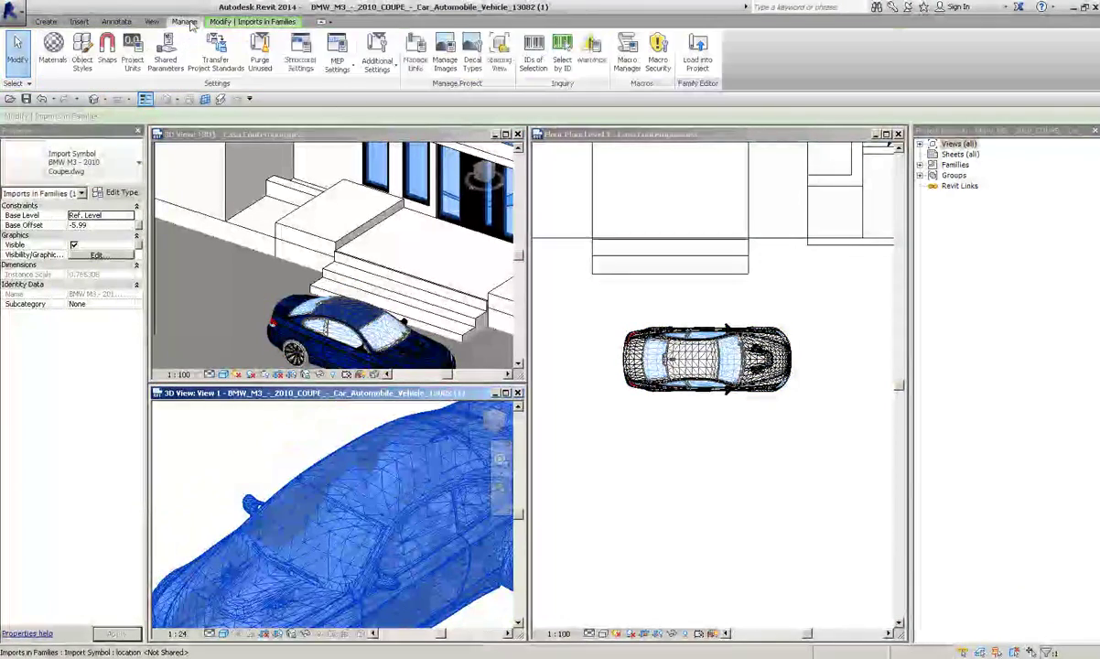
{"action": "left_click", "coordinate": [52, 50]}
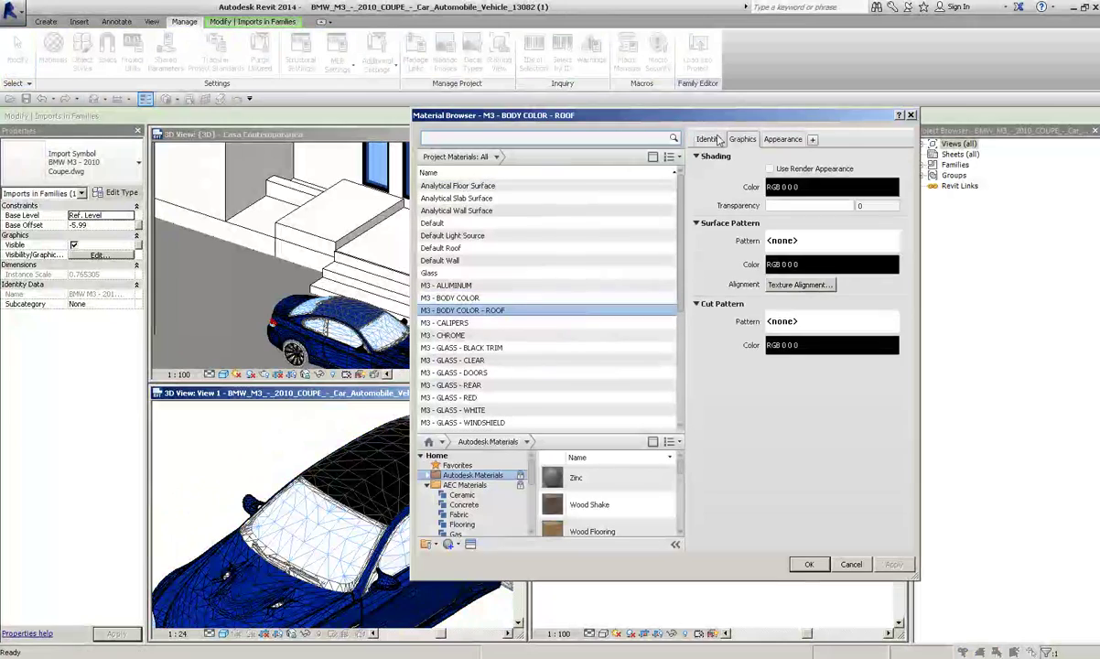
{"action": "left_click", "coordinate": [769, 168]}
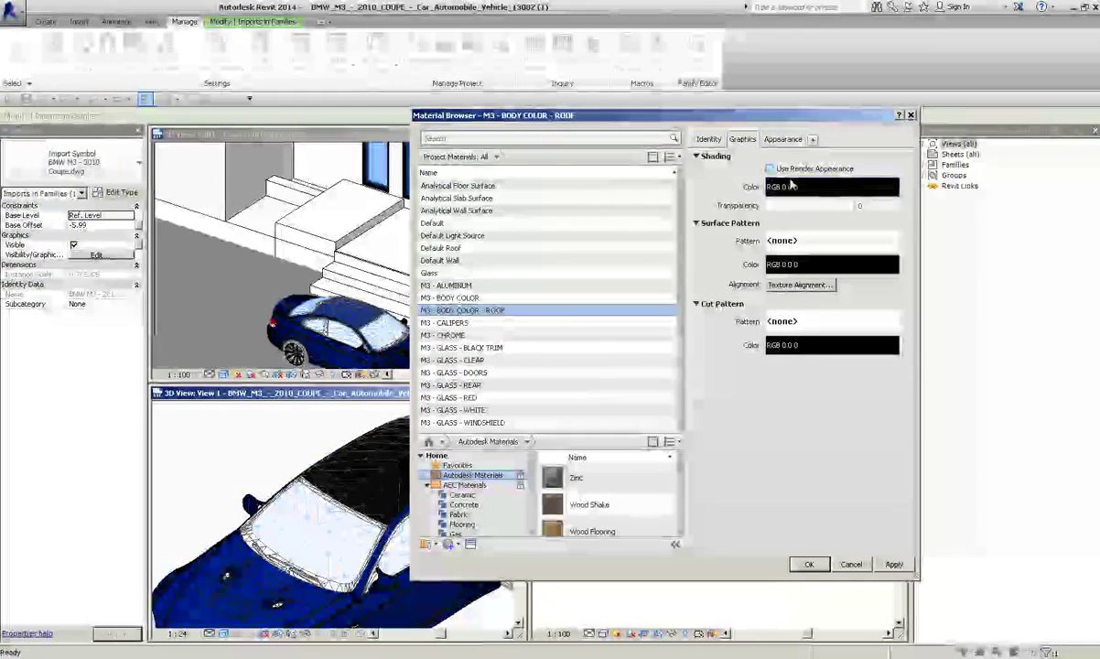
{"action": "left_click", "coordinate": [770, 168]}
{"action": "left_click", "coordinate": [782, 142]}
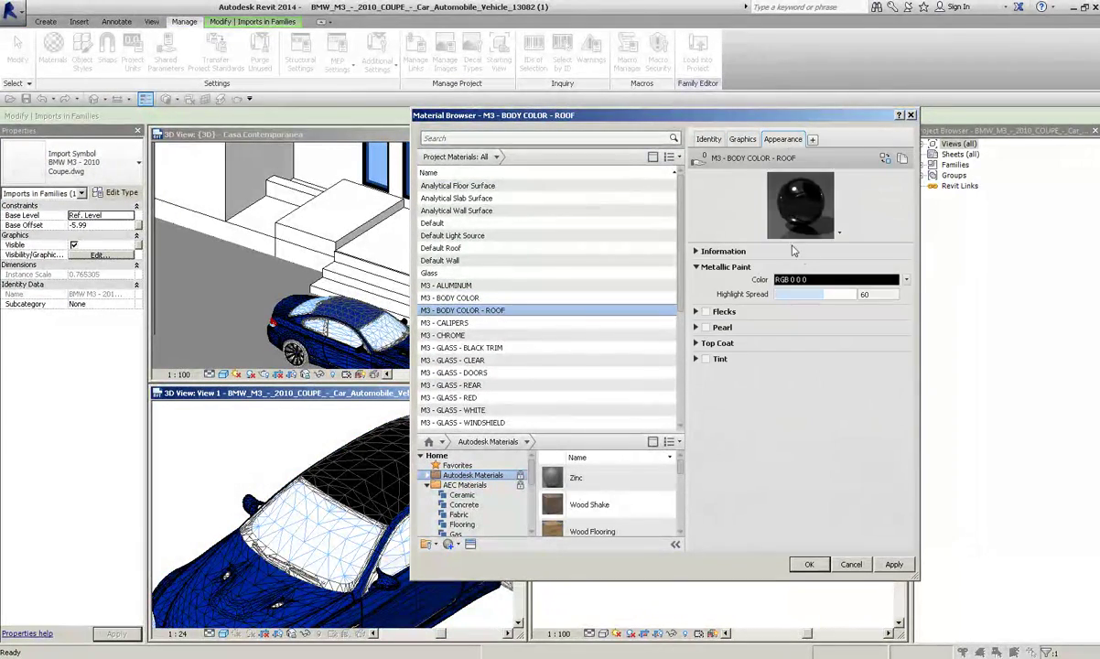
{"action": "left_click", "coordinate": [709, 140]}
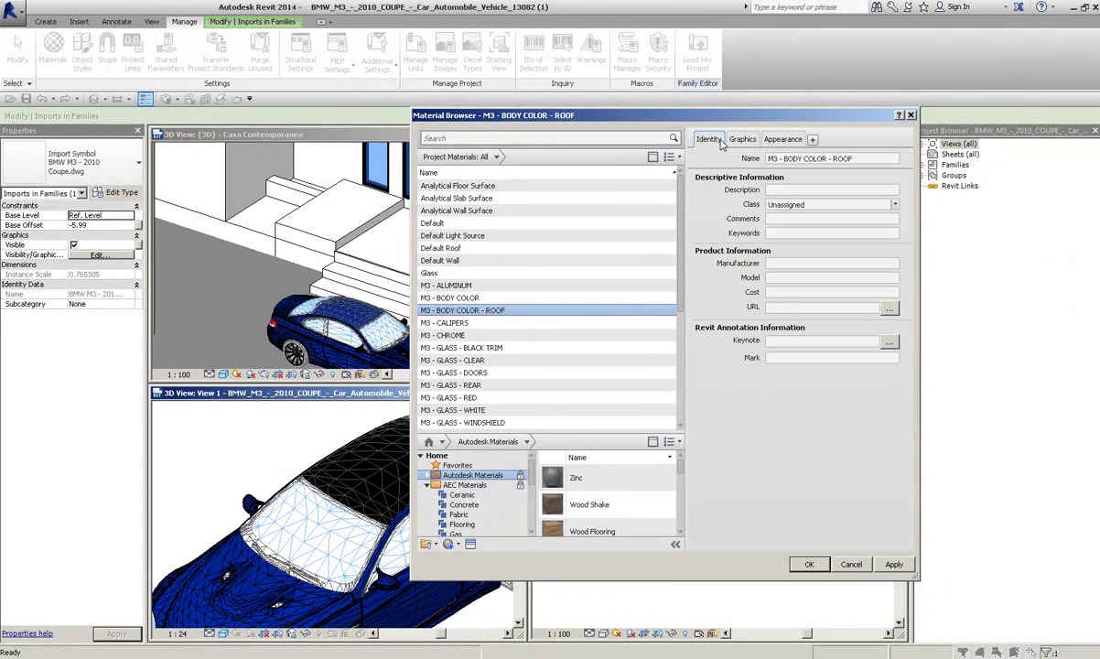
{"action": "left_click", "coordinate": [895, 205]}
{"action": "left_click", "coordinate": [767, 190]}
{"action": "left_click", "coordinate": [743, 139]}
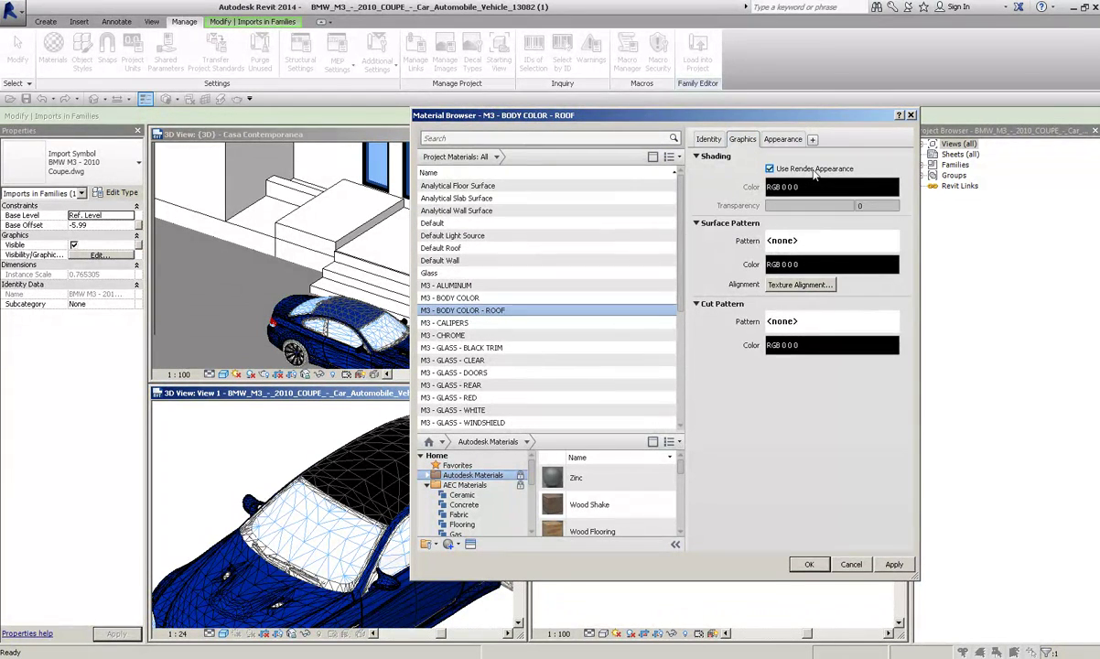
{"action": "left_click", "coordinate": [783, 139]}
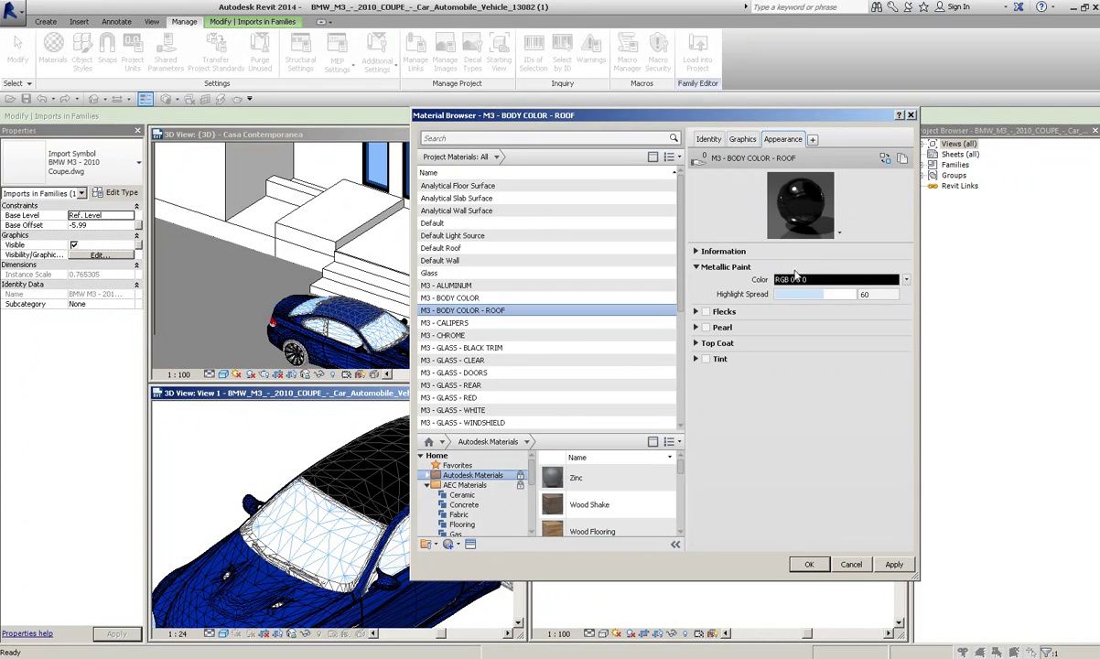
Step: Browse the metallic paint colour picker's swatches, leaving the paint colour unchanged
{"action": "left_click", "coordinate": [905, 280]}
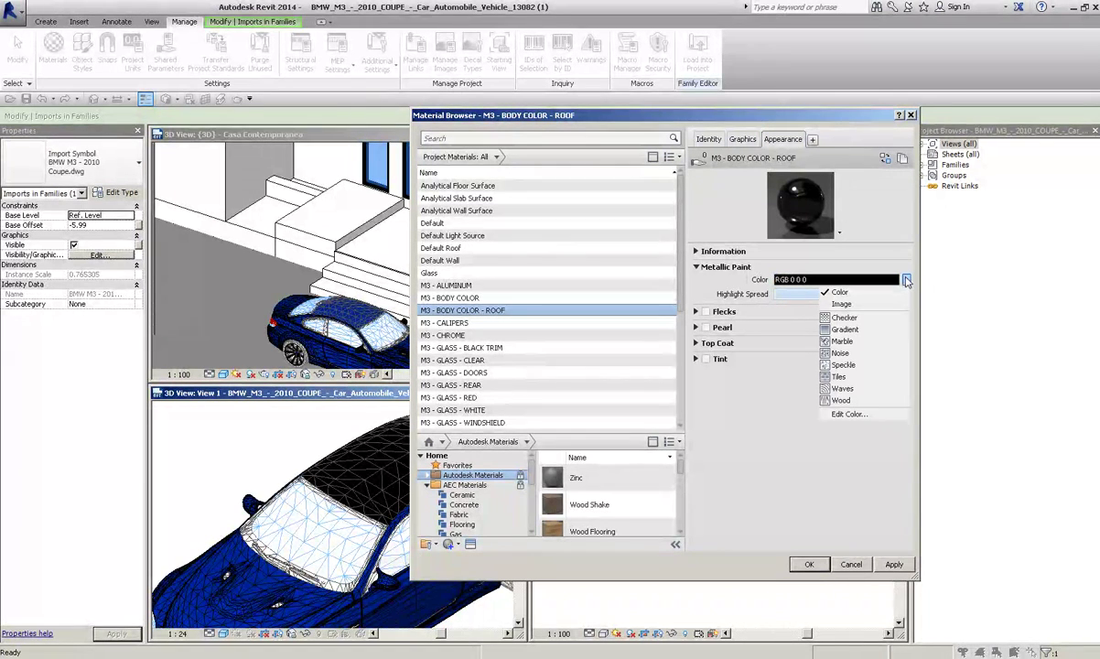
{"action": "left_click", "coordinate": [851, 280]}
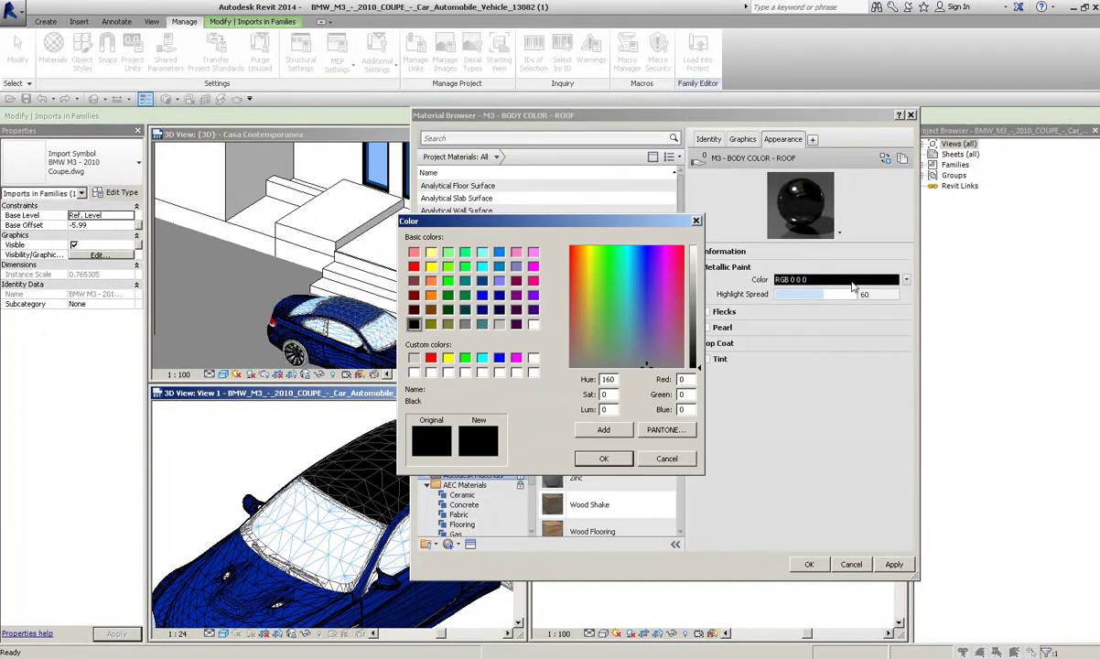
{"action": "left_click", "coordinate": [695, 222]}
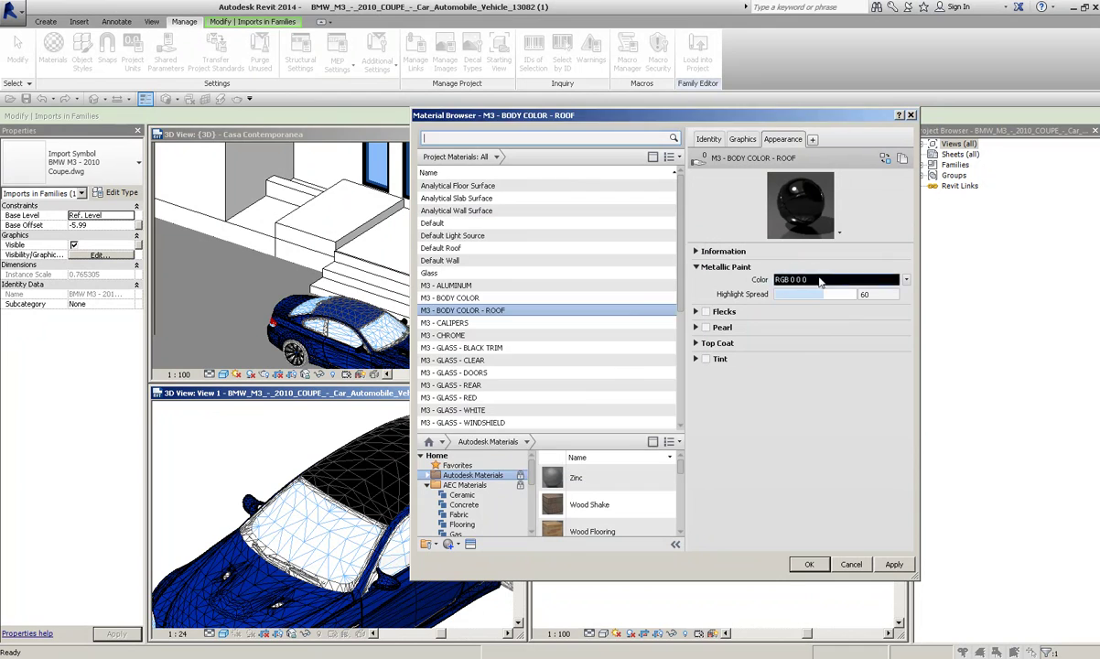
{"action": "left_click", "coordinate": [906, 281]}
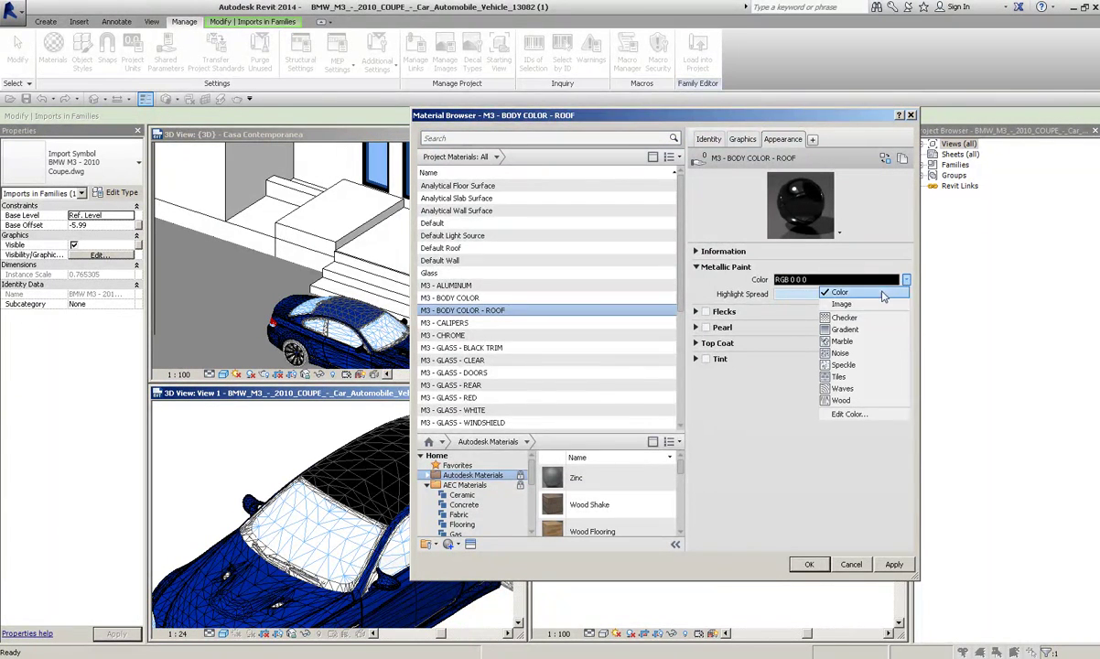
{"action": "left_click", "coordinate": [832, 279]}
{"action": "left_click", "coordinate": [553, 324]}
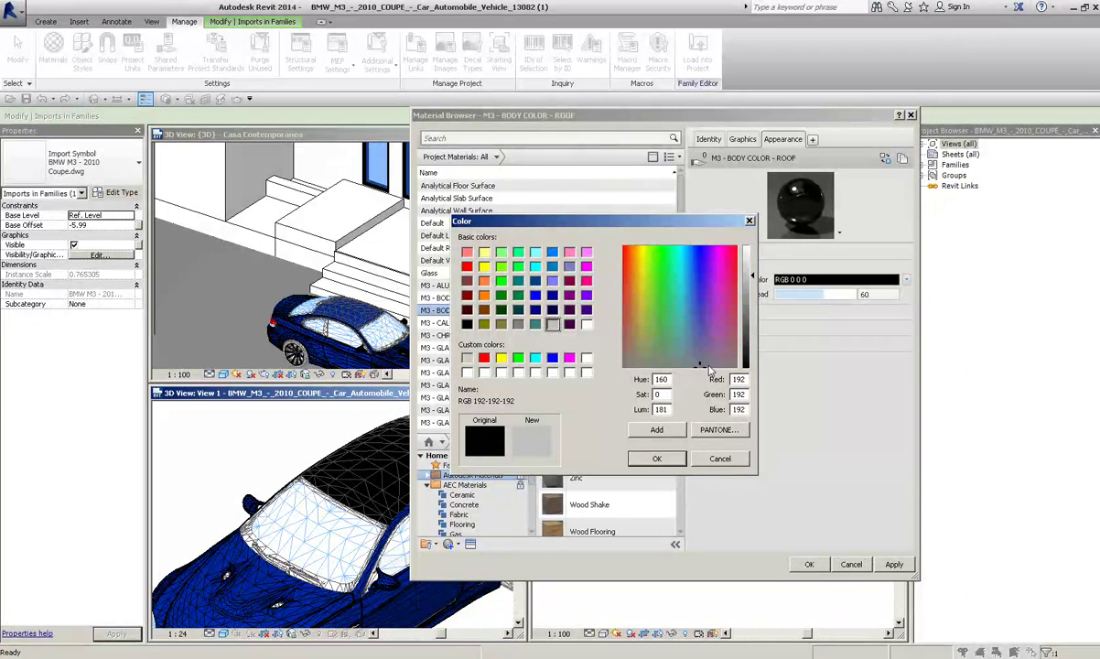
{"action": "left_click", "coordinate": [719, 458]}
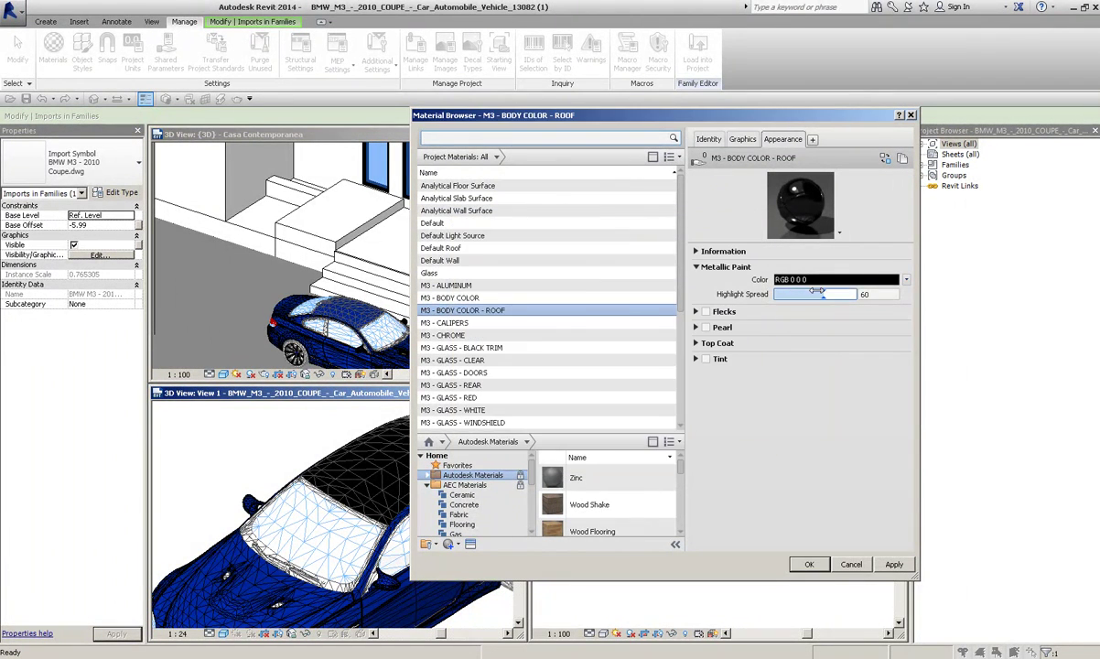
Step: Set the roof's metallic paint colour to light grey (192 192 192)
{"action": "left_click", "coordinate": [818, 281]}
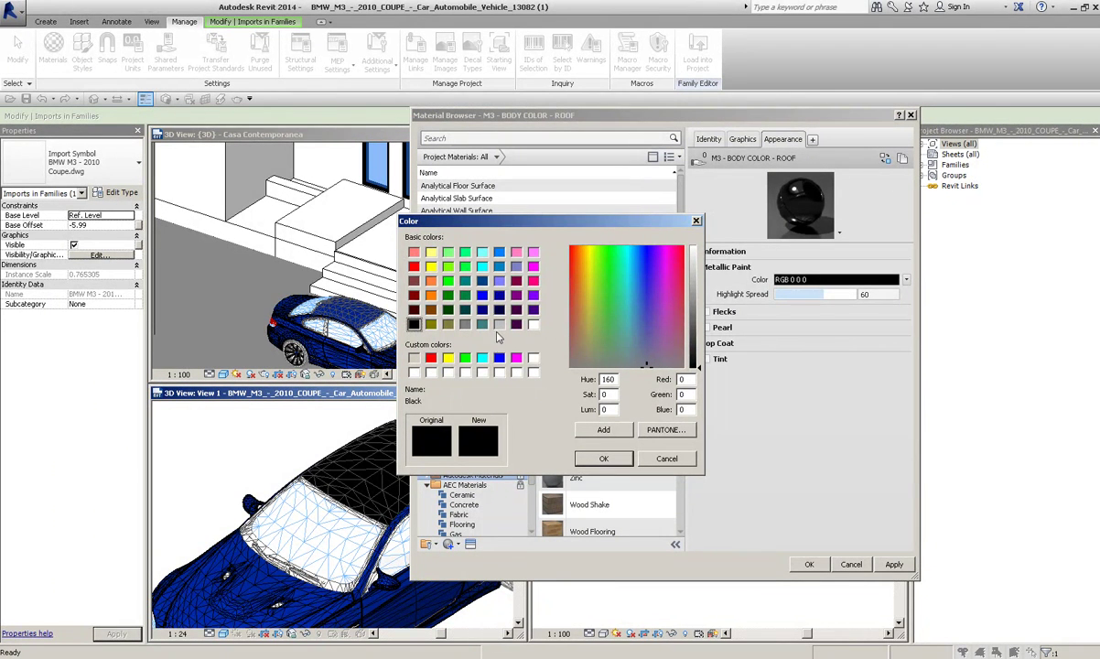
{"action": "left_click", "coordinate": [498, 325]}
{"action": "left_click", "coordinate": [604, 459]}
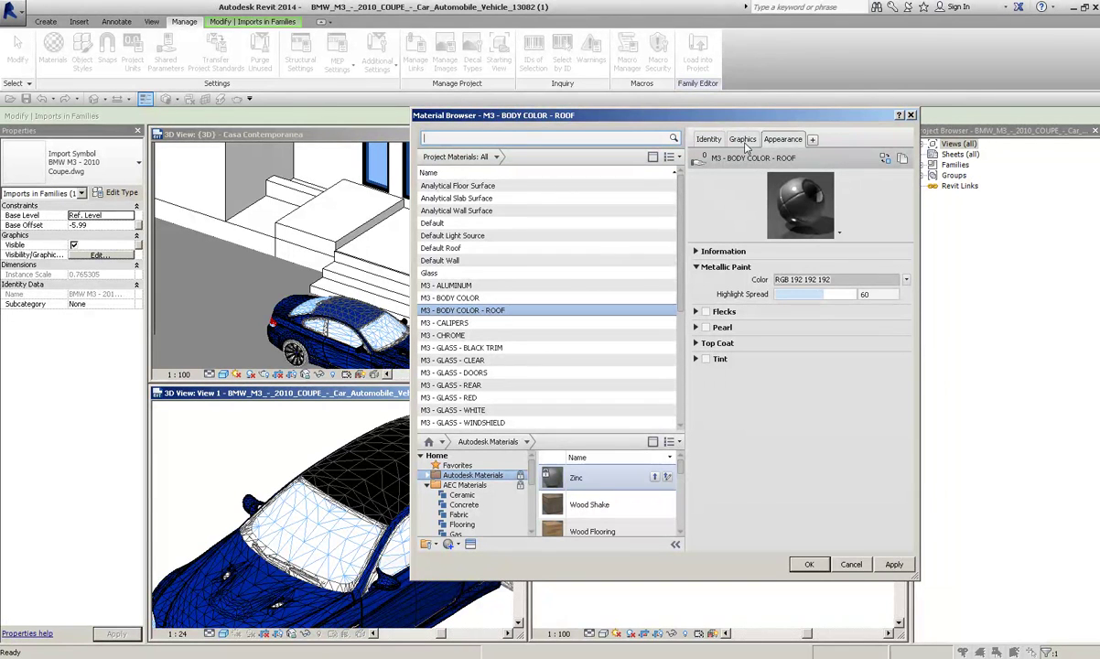
{"action": "left_click", "coordinate": [903, 280]}
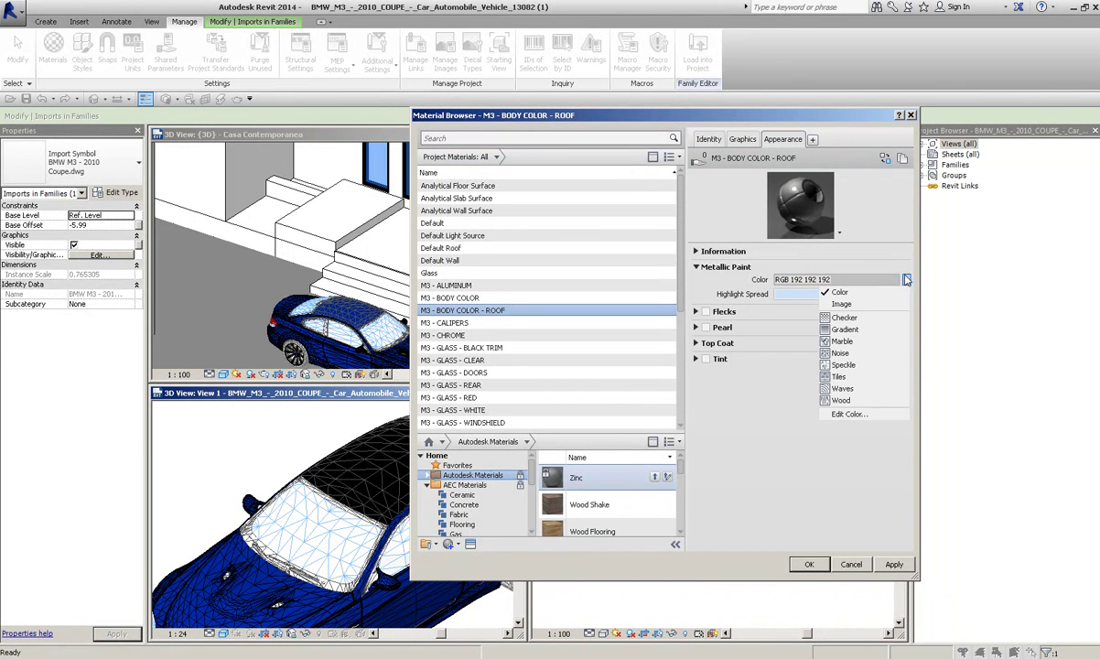
{"action": "left_click", "coordinate": [915, 285]}
Step: Change the metallic paint colour to black, RGB 0 0 0
{"action": "left_click", "coordinate": [900, 278]}
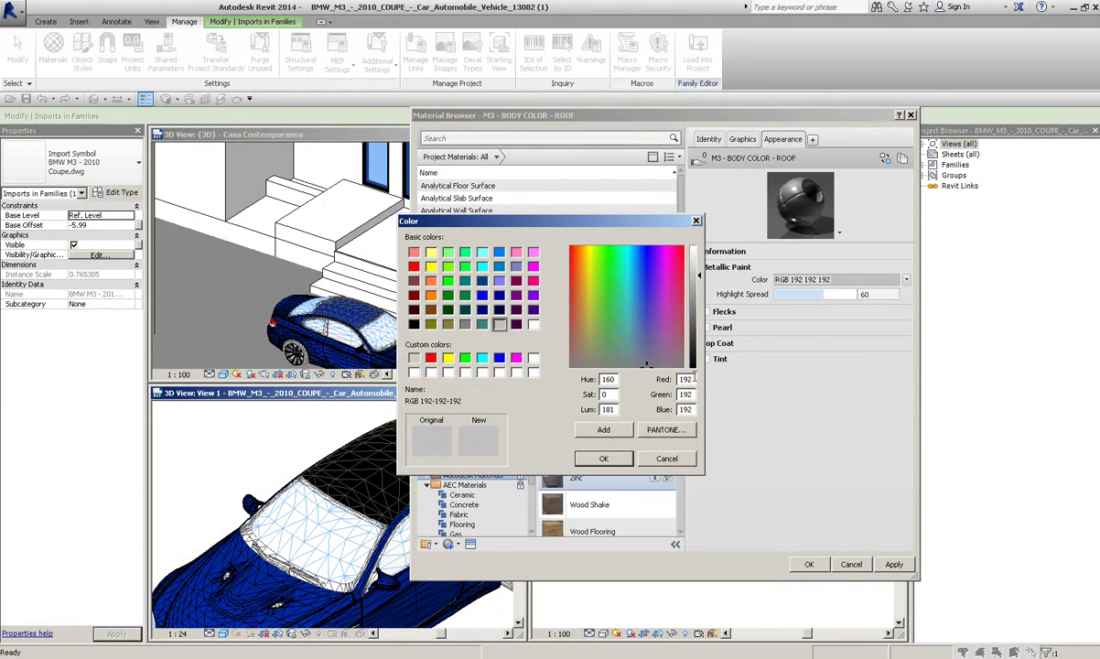
{"action": "type", "text": "0"}
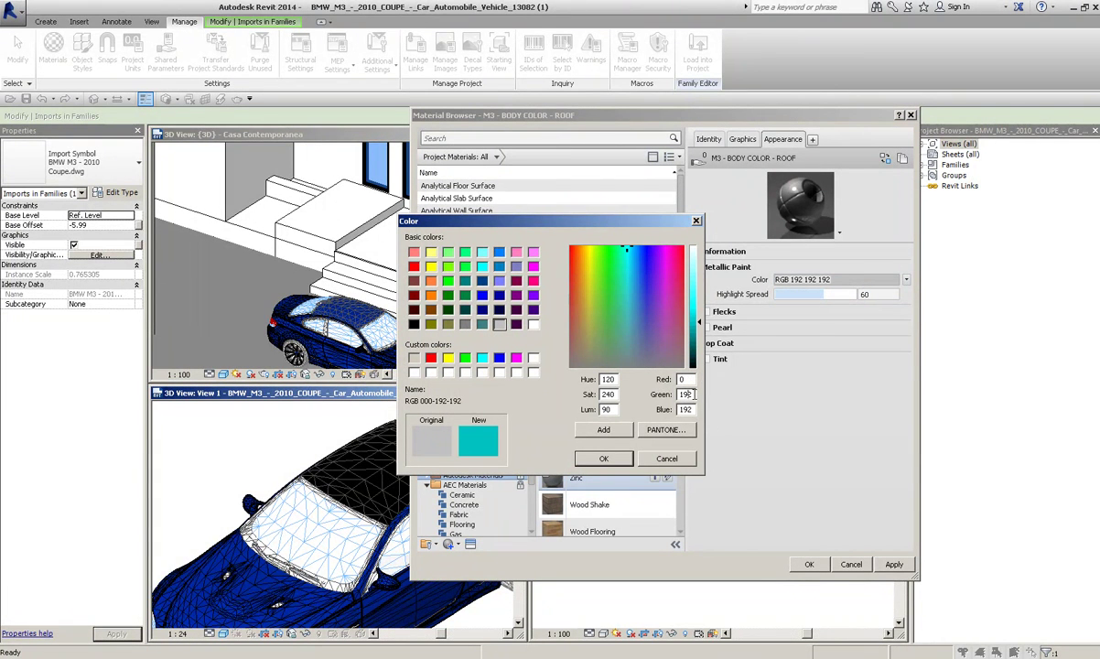
{"action": "double_click", "coordinate": [687, 394]}
{"action": "type", "text": "00"}
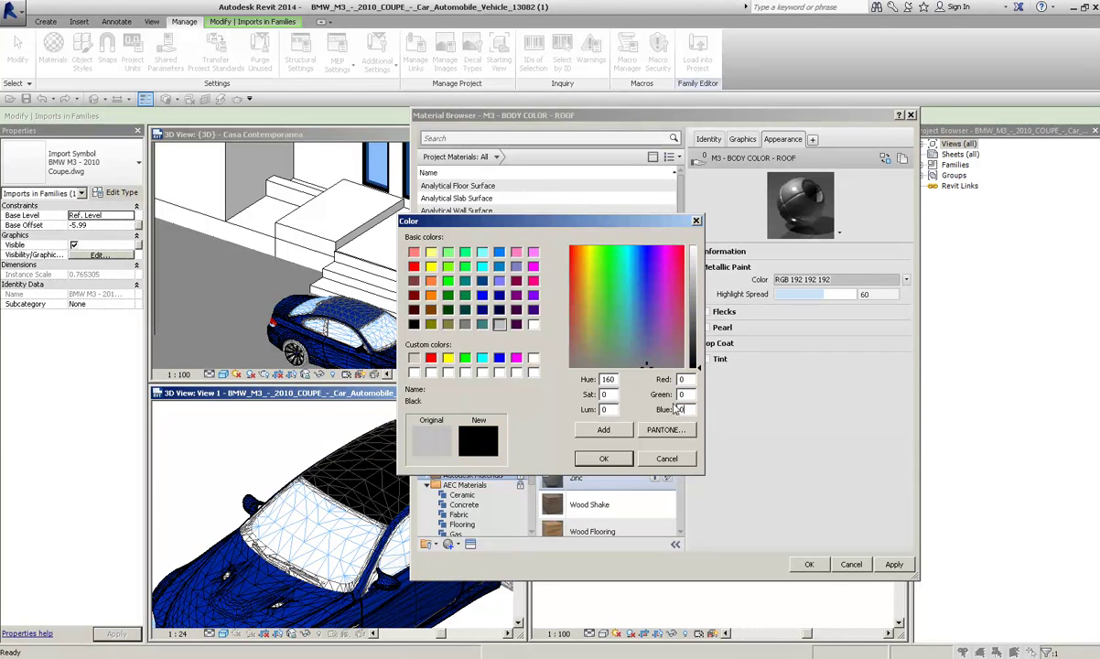
{"action": "left_click", "coordinate": [601, 458]}
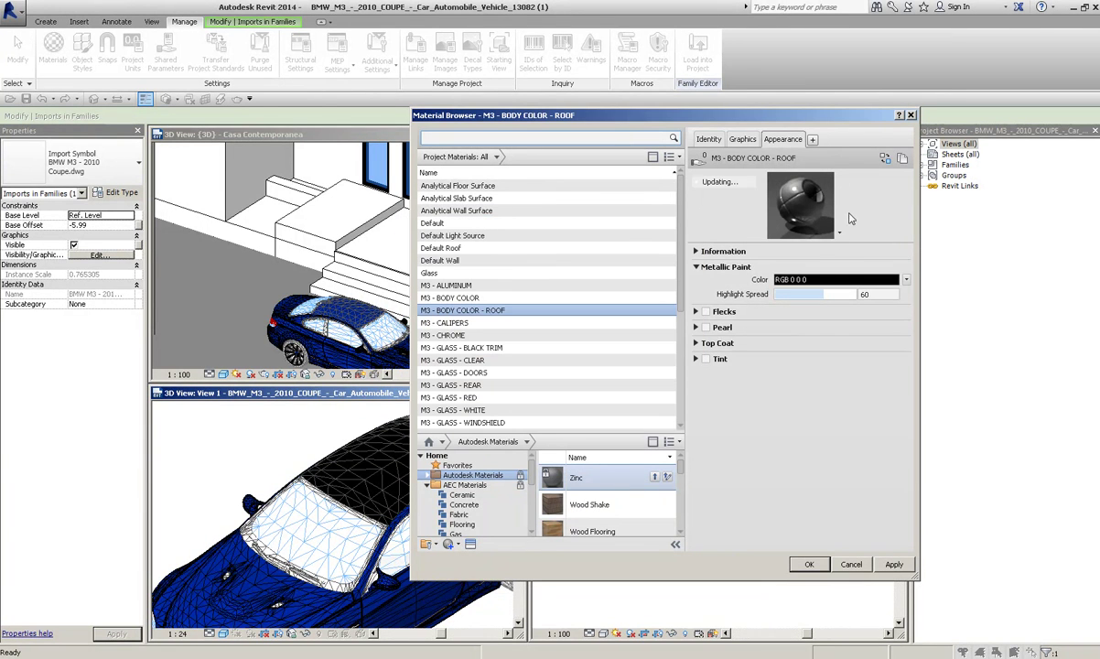
Step: Enlarge the material preview, reposition the browser, and confirm the paint and graphics show black
{"action": "left_click_drag", "start_coordinate": [827, 241], "coordinate": [826, 360]}
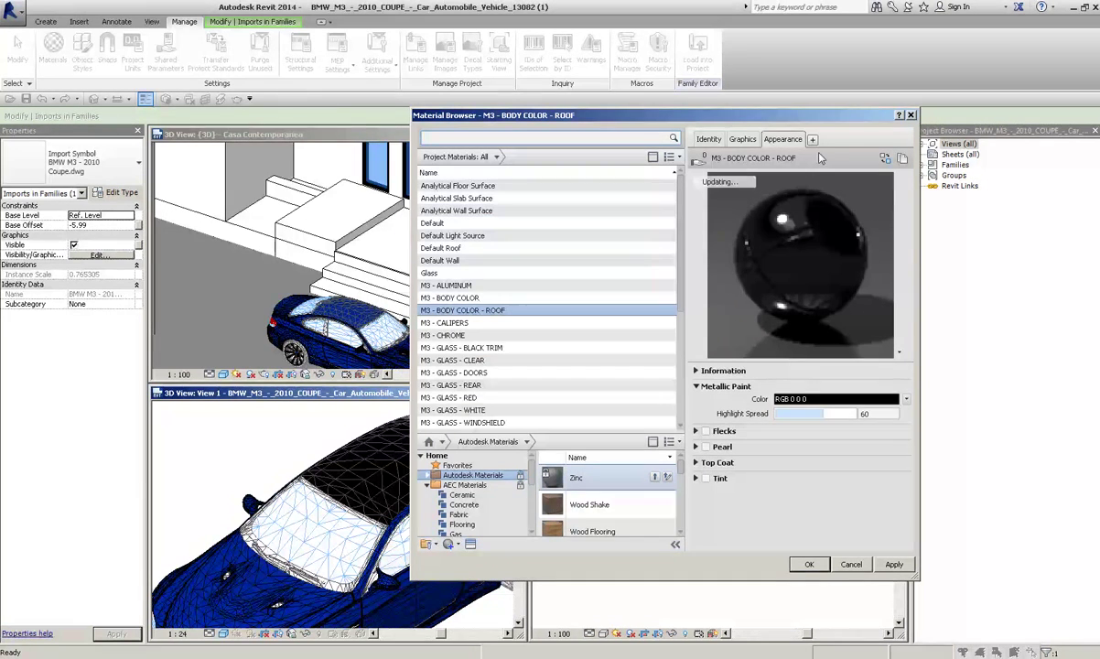
{"action": "left_click_drag", "start_coordinate": [821, 122], "coordinate": [782, 98]}
{"action": "left_click", "coordinate": [796, 374]}
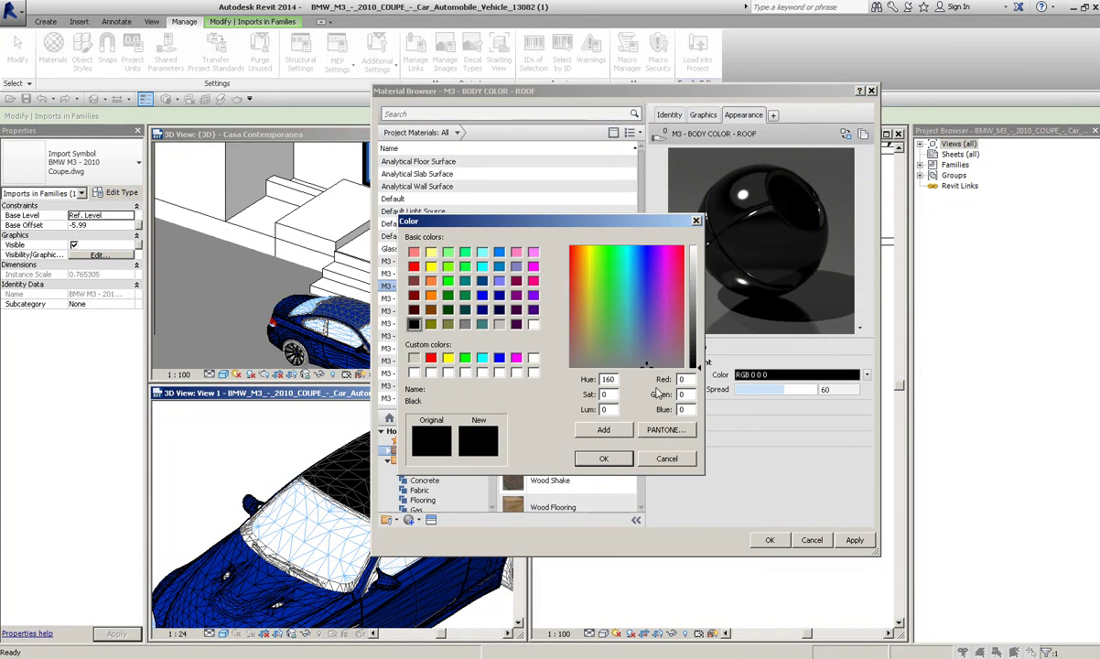
{"action": "left_click", "coordinate": [604, 457]}
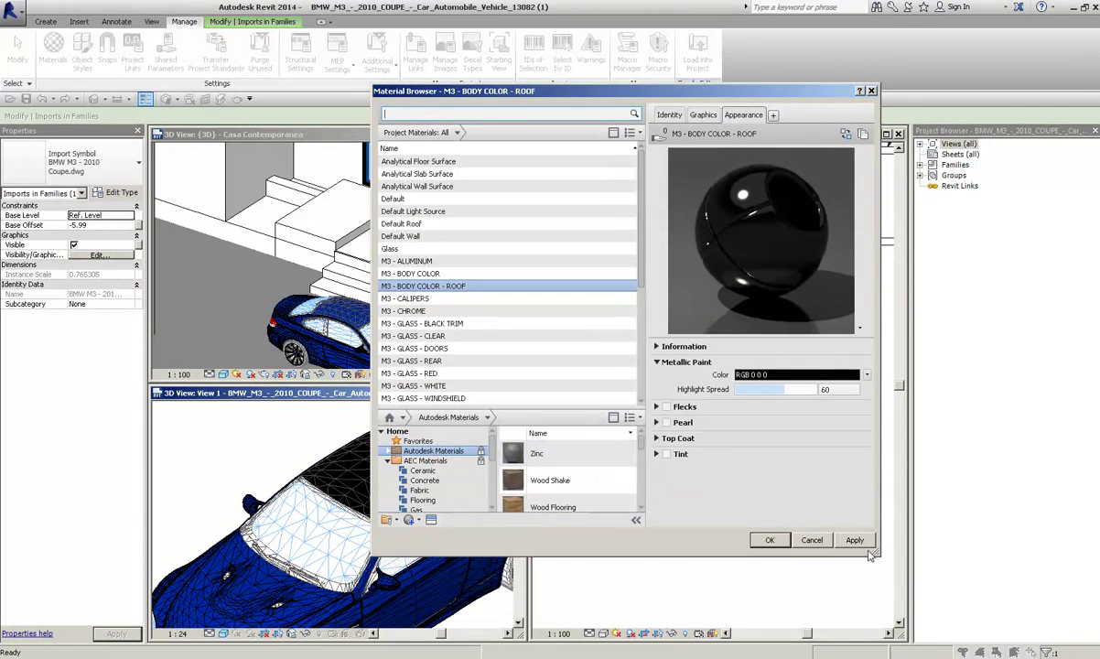
{"action": "left_click", "coordinate": [702, 115]}
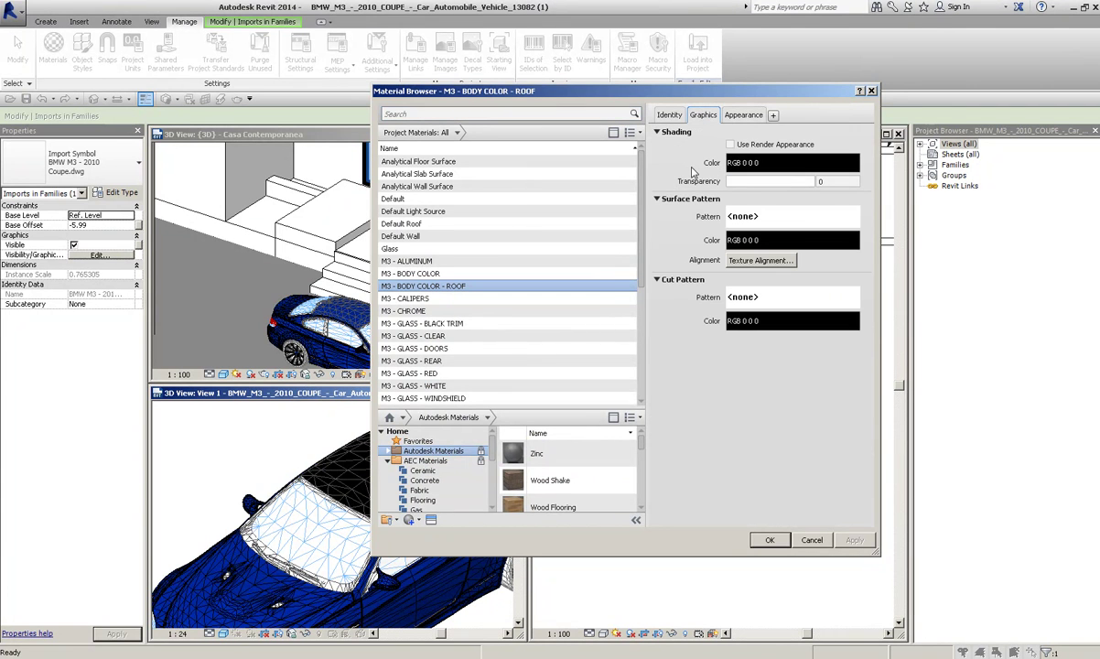
{"action": "left_click", "coordinate": [741, 115]}
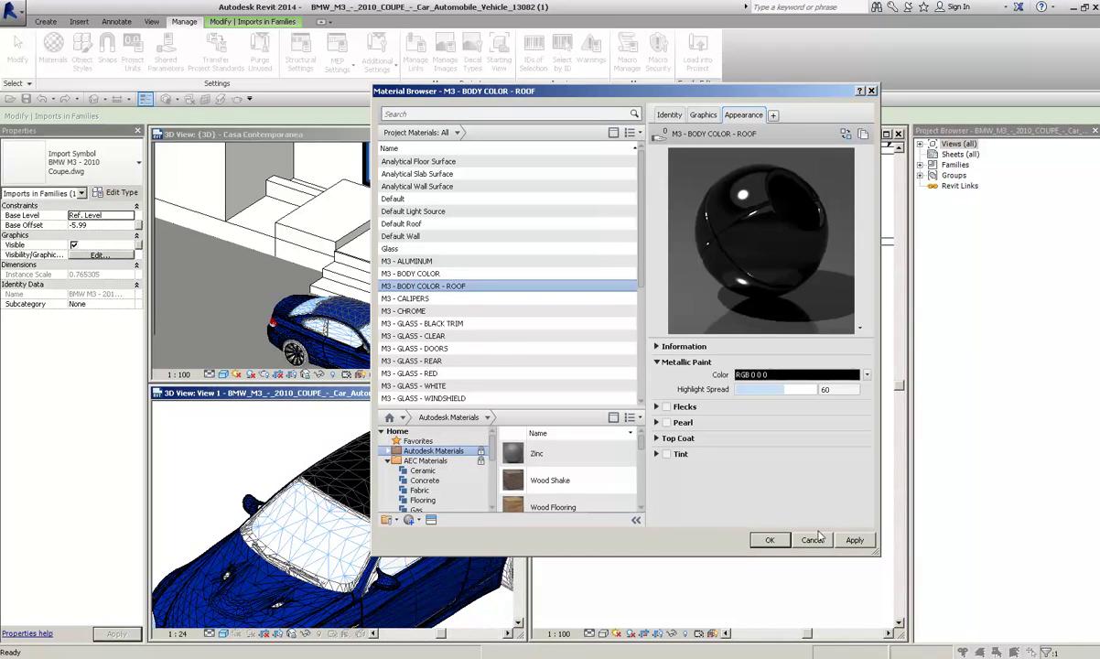
Step: Load the edited BMW M3 family into the project, replacing the existing car family
{"action": "left_click", "coordinate": [769, 540]}
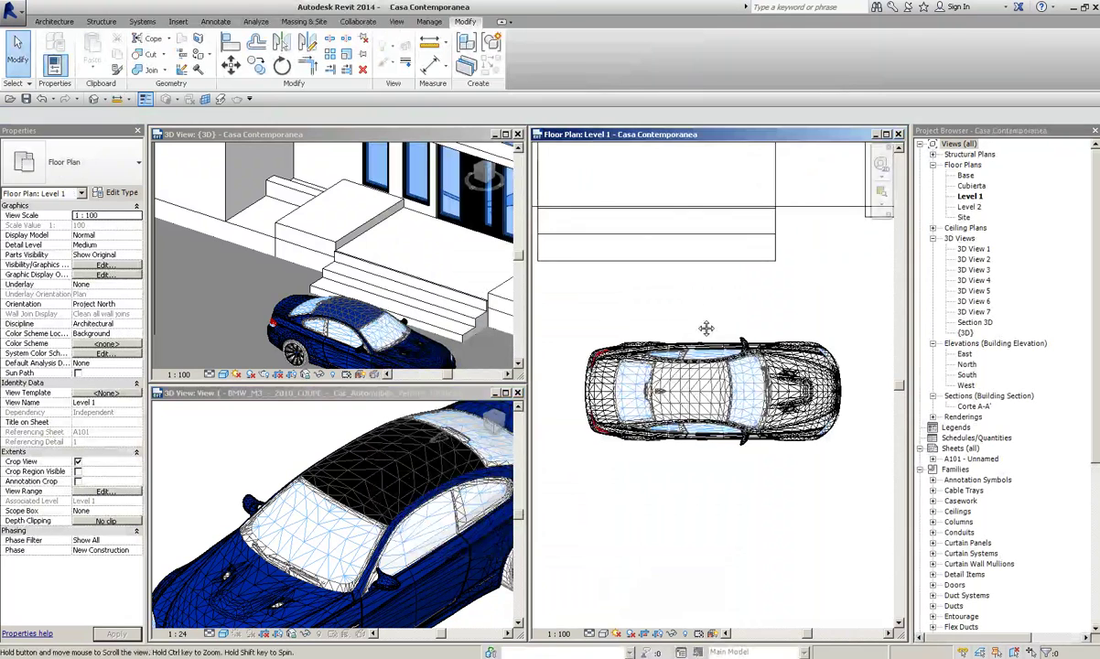
{"action": "left_click", "coordinate": [387, 426]}
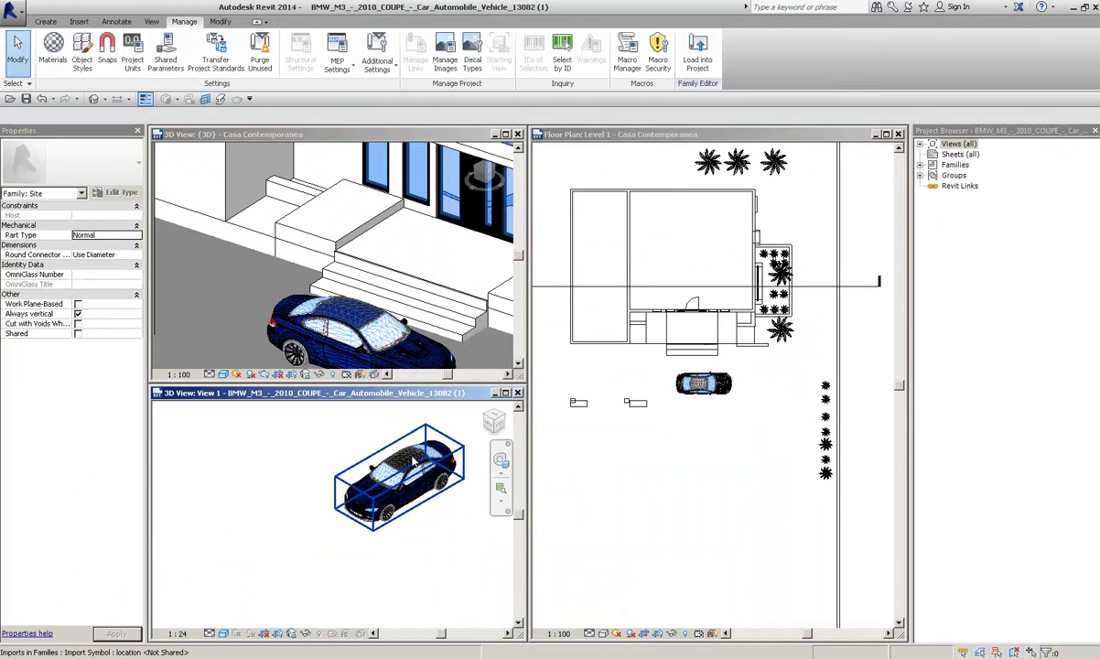
{"action": "left_click", "coordinate": [696, 55]}
{"action": "left_click", "coordinate": [504, 346]}
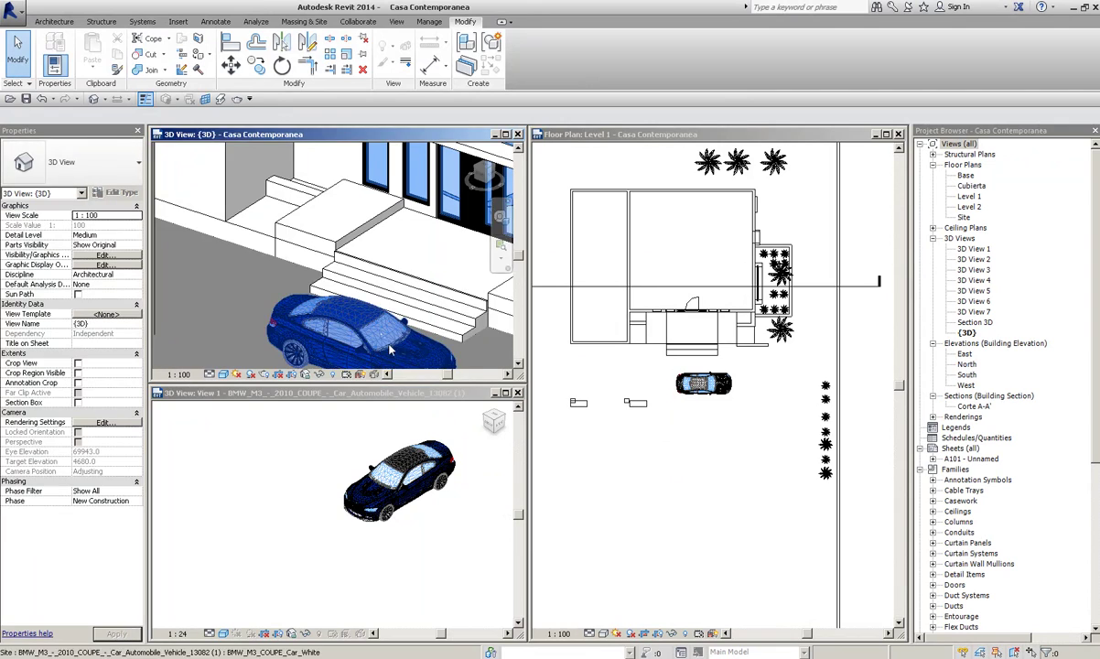
Step: Maximize the project {3D} view to fill the drawing area
{"action": "scroll", "coordinate": [382, 305], "scroll_direction": "up", "scroll_amount": 2}
{"action": "middle_click_drag", "start_coordinate": [394, 316], "coordinate": [382, 304]}
{"action": "scroll", "coordinate": [383, 305], "scroll_direction": "down", "scroll_amount": 2}
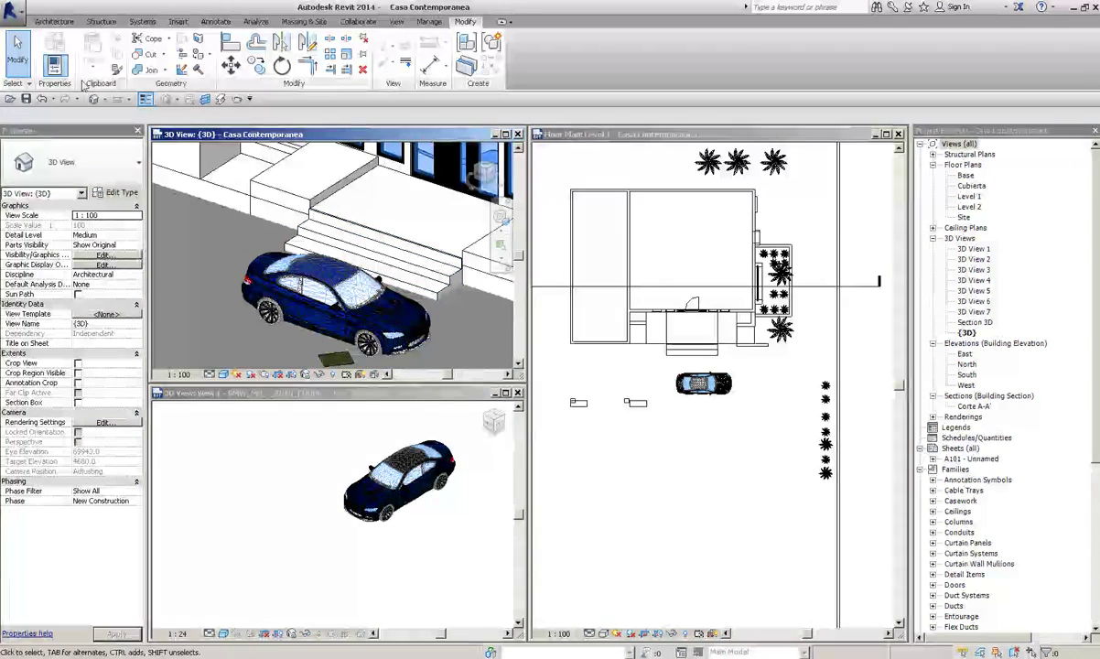
{"action": "left_click", "coordinate": [505, 135]}
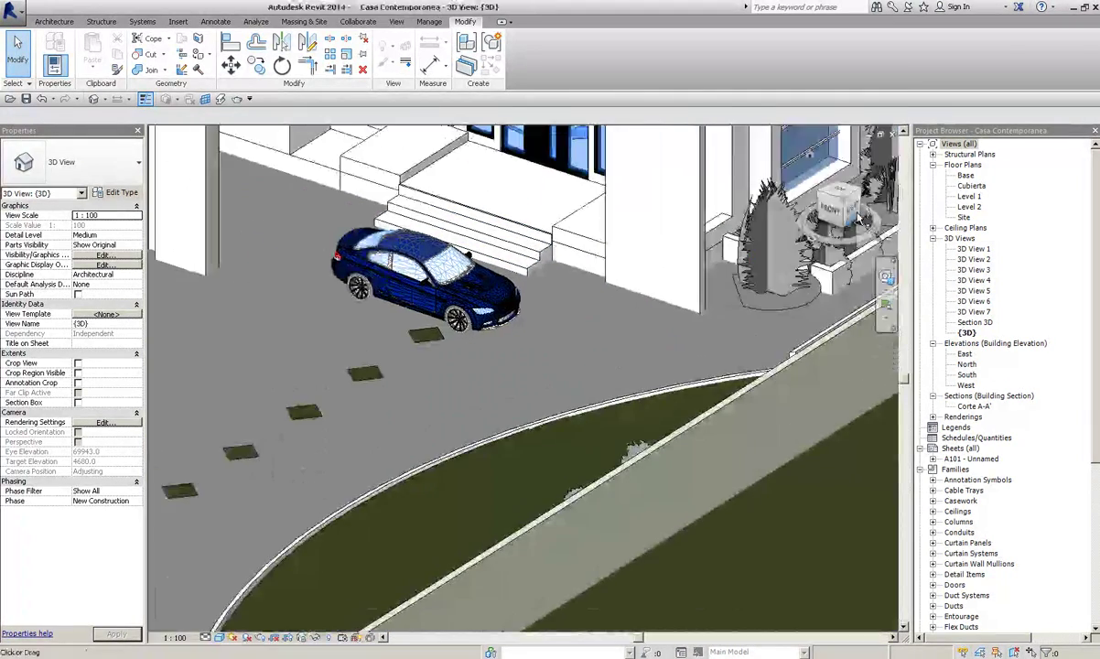
Step: Pan, orbit and zoom to a low, level close-up of the car by the entrance steps
{"action": "scroll", "coordinate": [469, 285], "scroll_direction": "up", "scroll_amount": 2}
{"action": "middle_click_drag", "start_coordinate": [468, 285], "coordinate": [592, 516]}
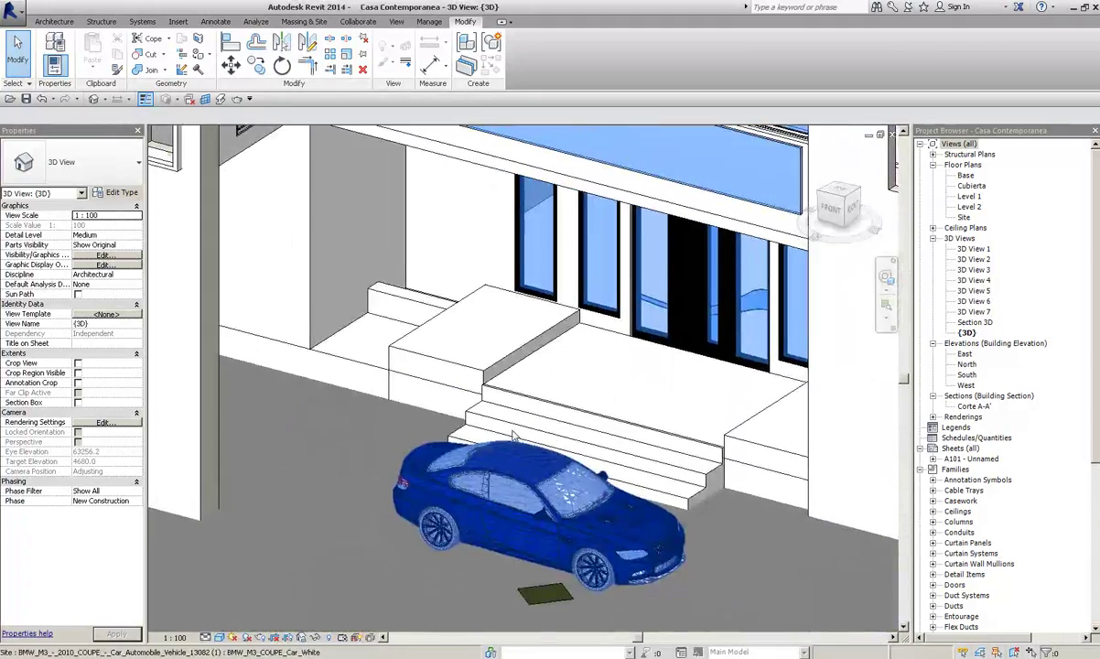
{"action": "scroll", "coordinate": [579, 467], "scroll_direction": "up", "scroll_amount": 1}
{"action": "scroll", "coordinate": [579, 460], "scroll_direction": "up", "scroll_amount": 1}
{"action": "mouse_move", "coordinate": [579, 460]}
{"action": "middle_mouse_down", "text": "shift"}
{"action": "mouse_move", "coordinate": [558, 471]}
{"action": "mouse_move", "coordinate": [505, 331]}
{"action": "middle_mouse_up", "text": "shift"}
{"action": "scroll", "coordinate": [548, 481], "scroll_direction": "up", "scroll_amount": 2}
{"action": "scroll", "coordinate": [535, 437], "scroll_direction": "down", "scroll_amount": 2}
{"action": "right_click", "coordinate": [214, 464]}
{"action": "left_click", "coordinate": [258, 596]}
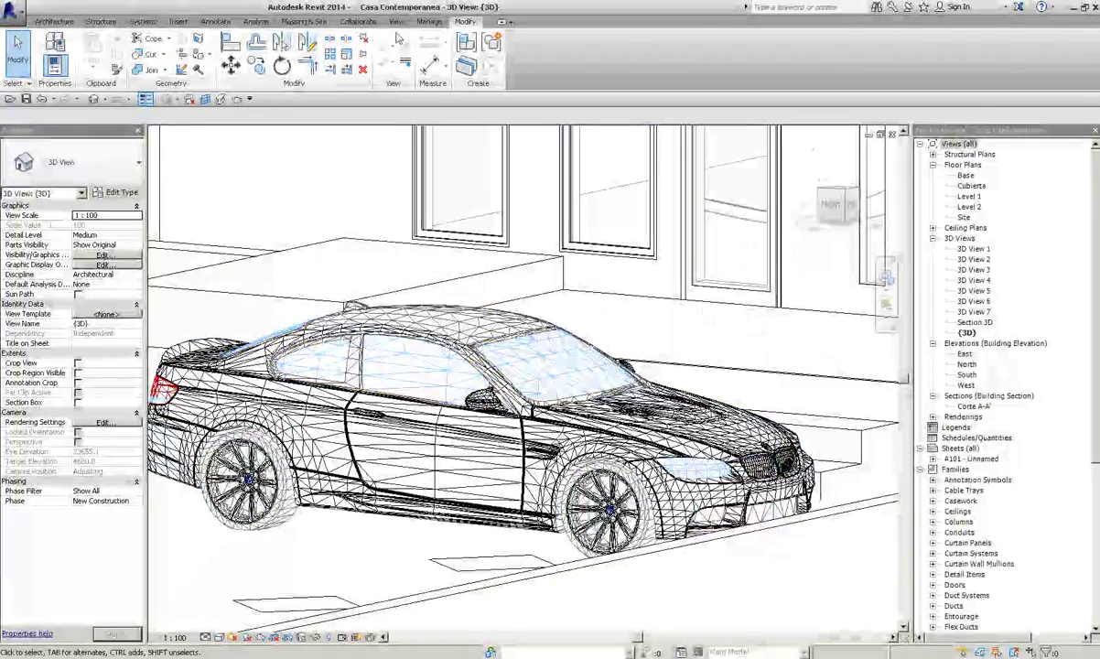
Step: Run a Draft-quality render of the car at the entrance from the Rendering dialog
{"action": "left_click", "coordinate": [396, 21]}
{"action": "left_click", "coordinate": [295, 57]}
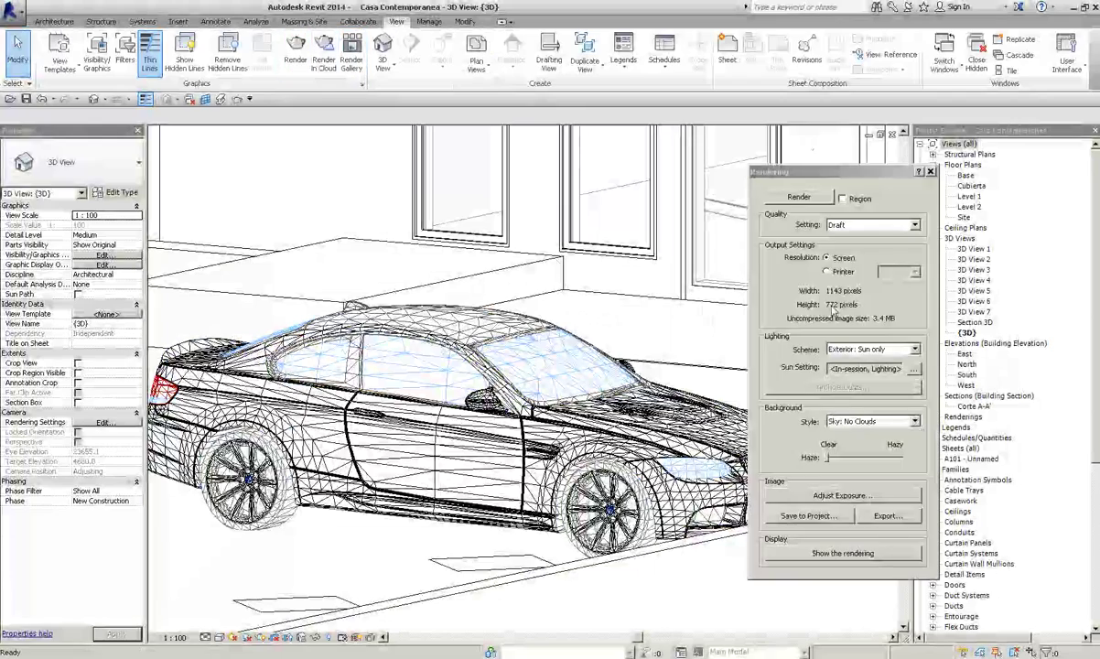
{"action": "left_click", "coordinate": [800, 199]}
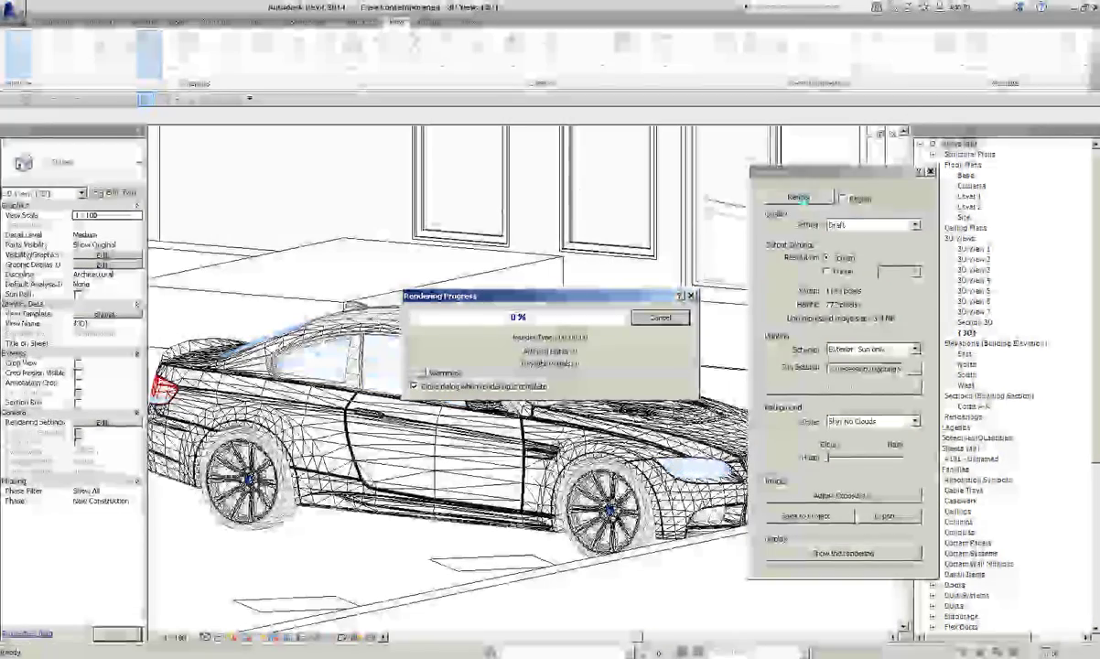
{"action": "left_click", "coordinate": [991, 651]}
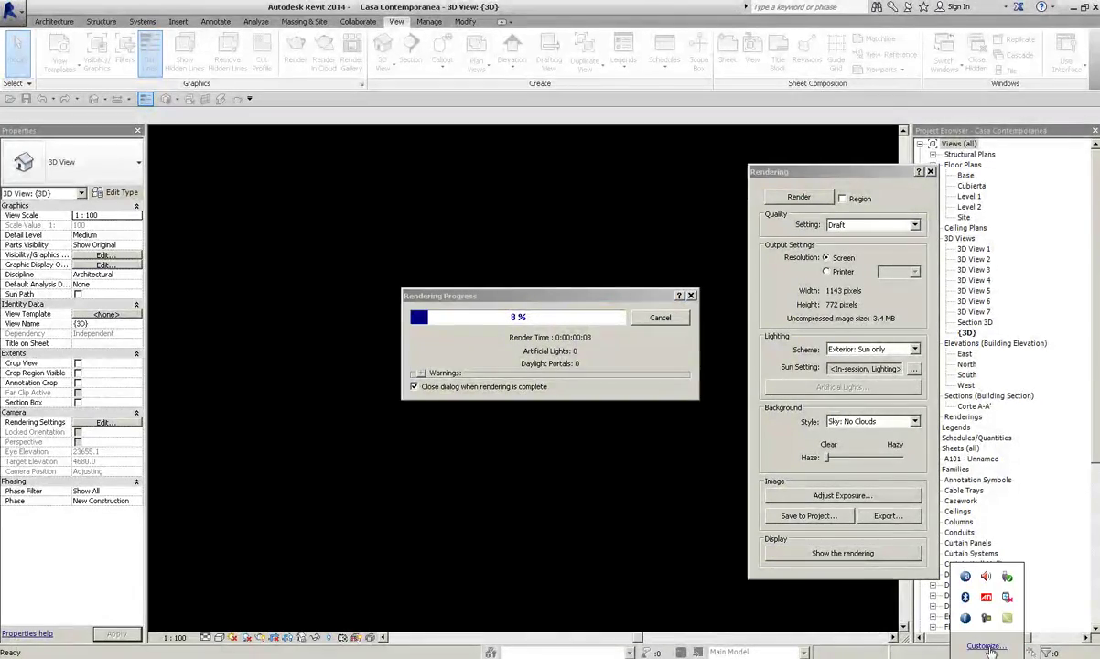
{"action": "left_click", "coordinate": [988, 621]}
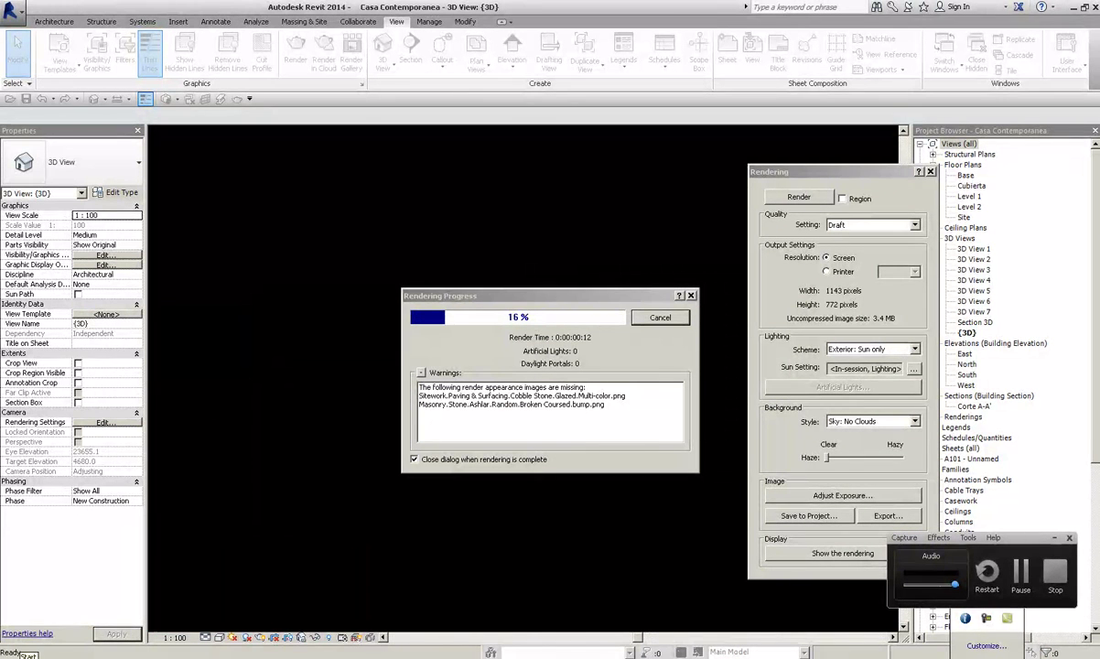
{"action": "key", "text": "alt+Tab"}
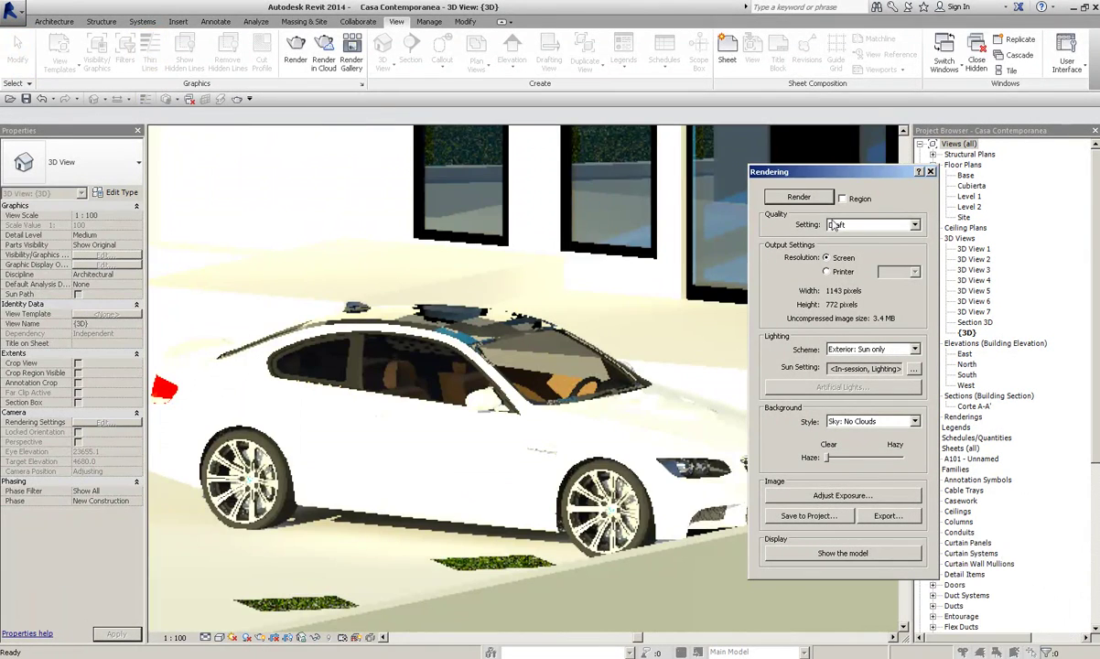
{"action": "left_click", "coordinate": [833, 225]}
Step: Switch render quality to Medium and render the entrance view with the car again
{"action": "left_click", "coordinate": [856, 240]}
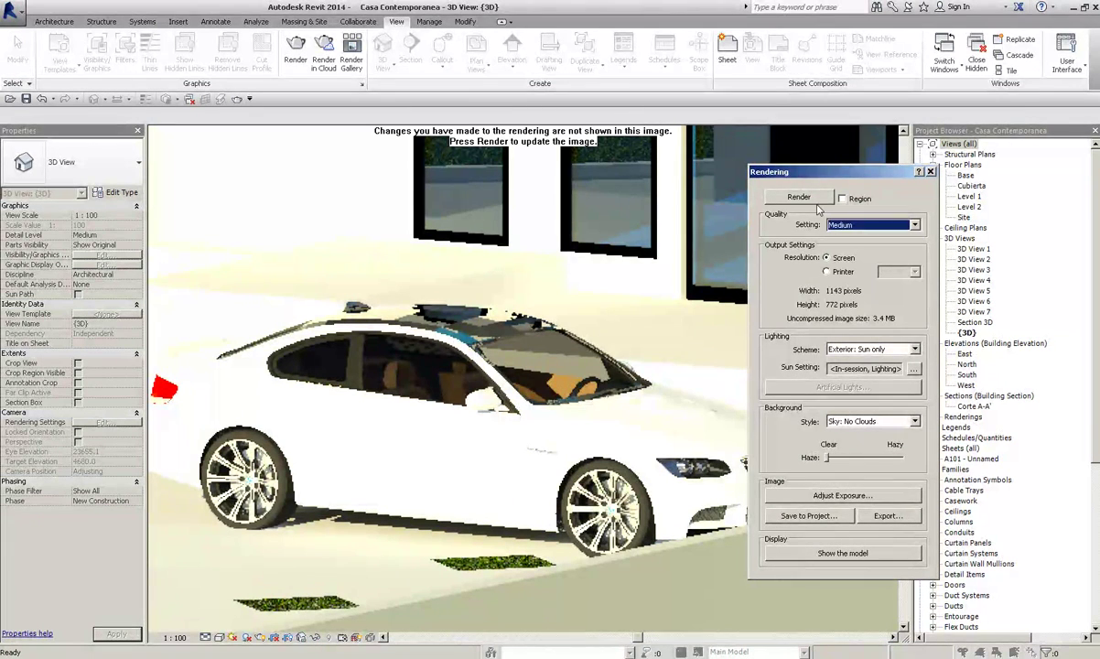
{"action": "left_click", "coordinate": [817, 203]}
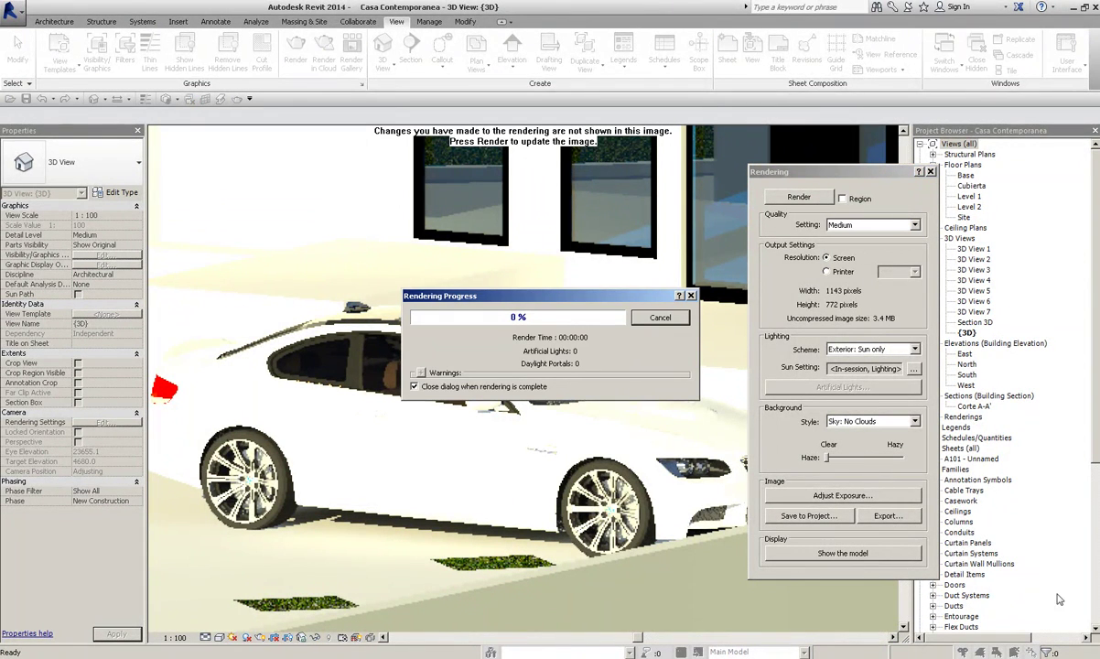
{"action": "left_click", "coordinate": [931, 585]}
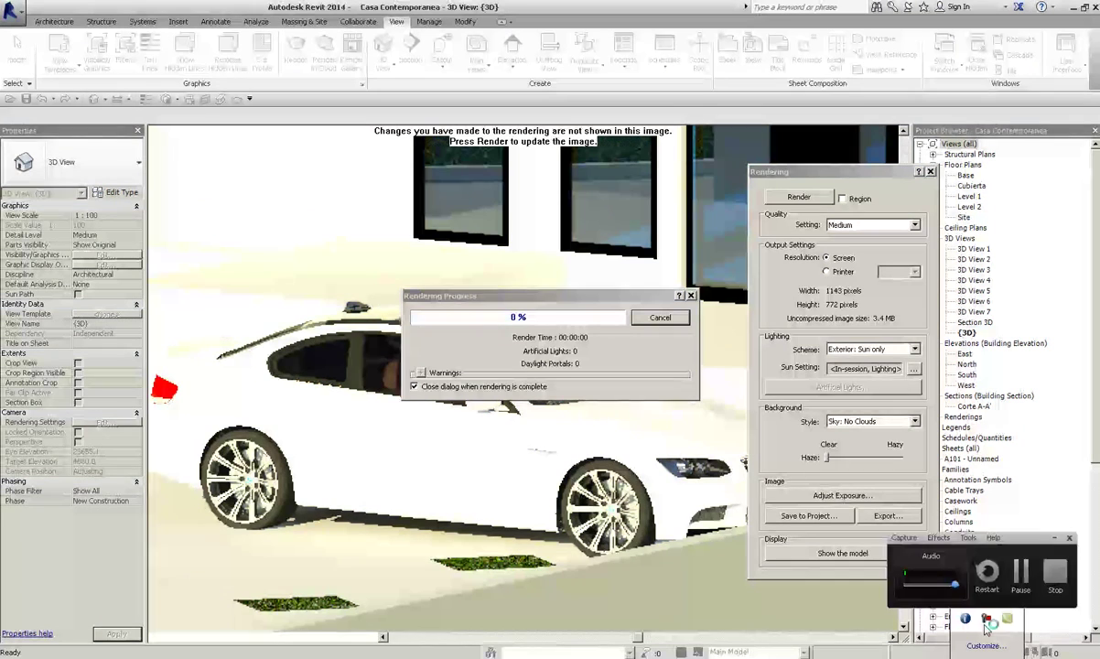
{"action": "left_click", "coordinate": [1025, 588]}
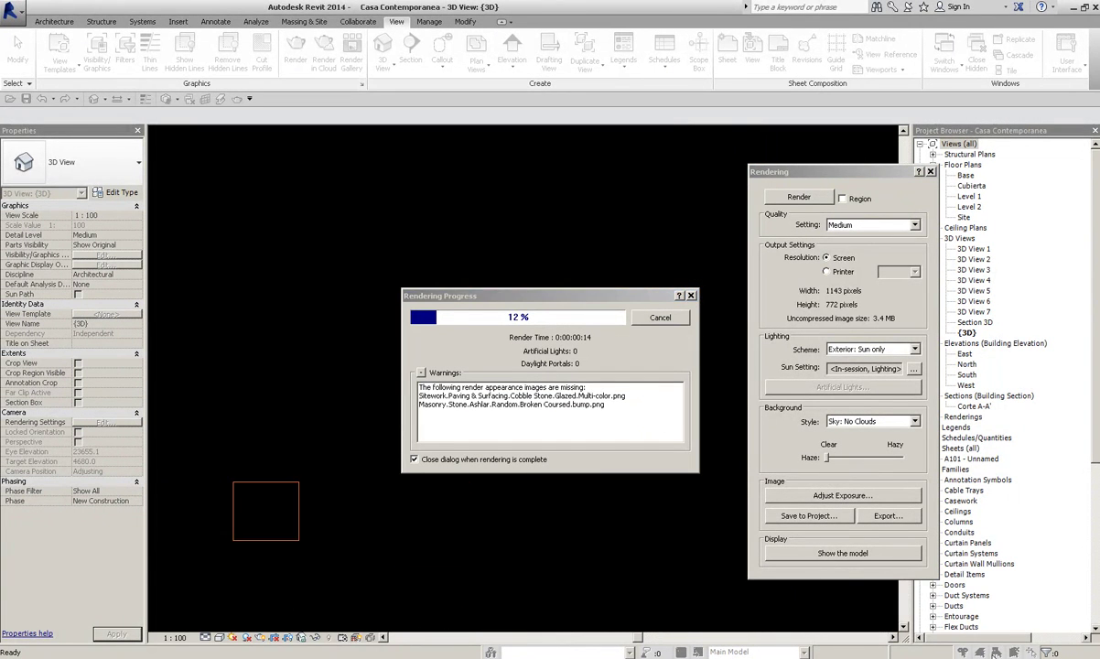
{"action": "left_click", "coordinate": [995, 652]}
{"action": "left_click", "coordinate": [1020, 581]}
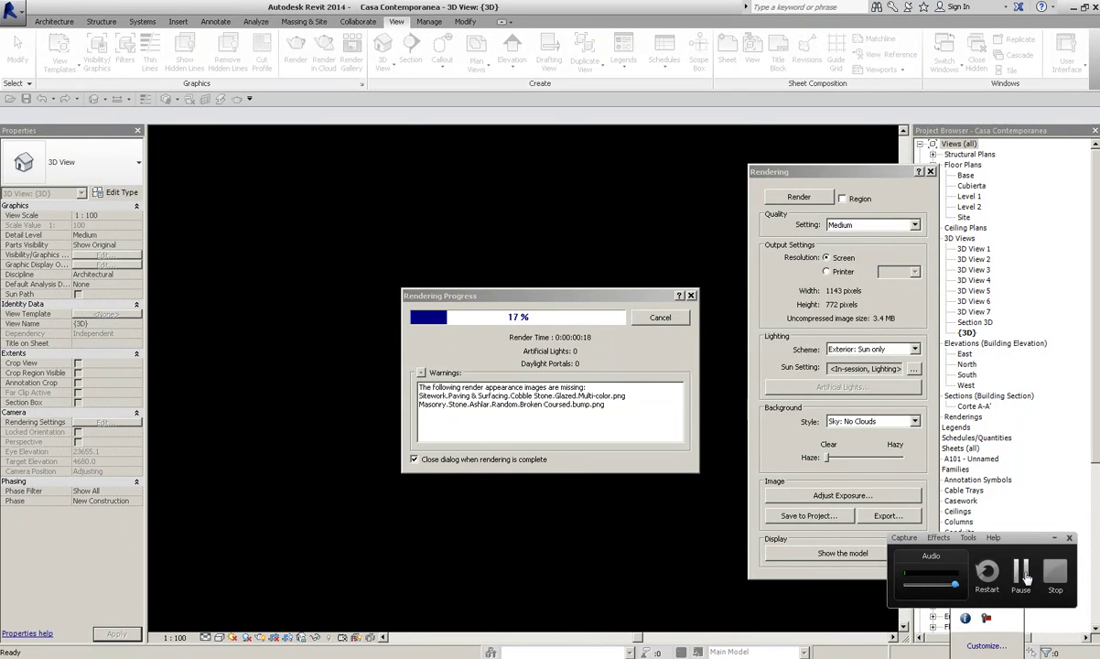
{"action": "left_click", "coordinate": [1022, 575]}
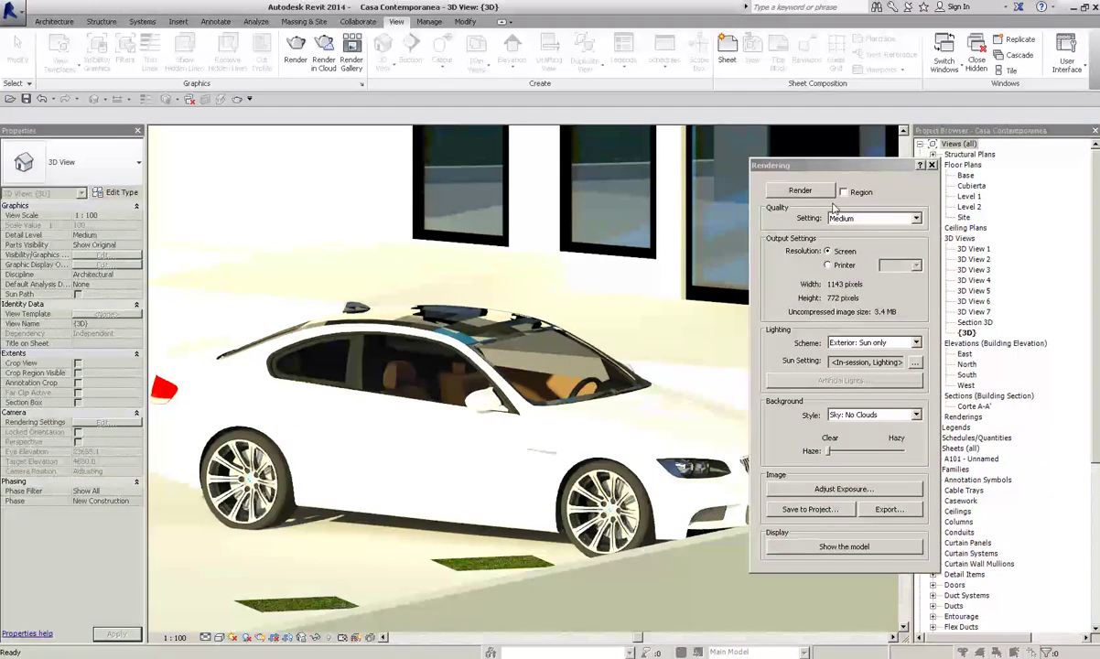
Step: Drag the Rendering dialog aside to inspect the finished Medium-quality render
{"action": "left_click_drag", "start_coordinate": [771, 166], "coordinate": [809, 174]}
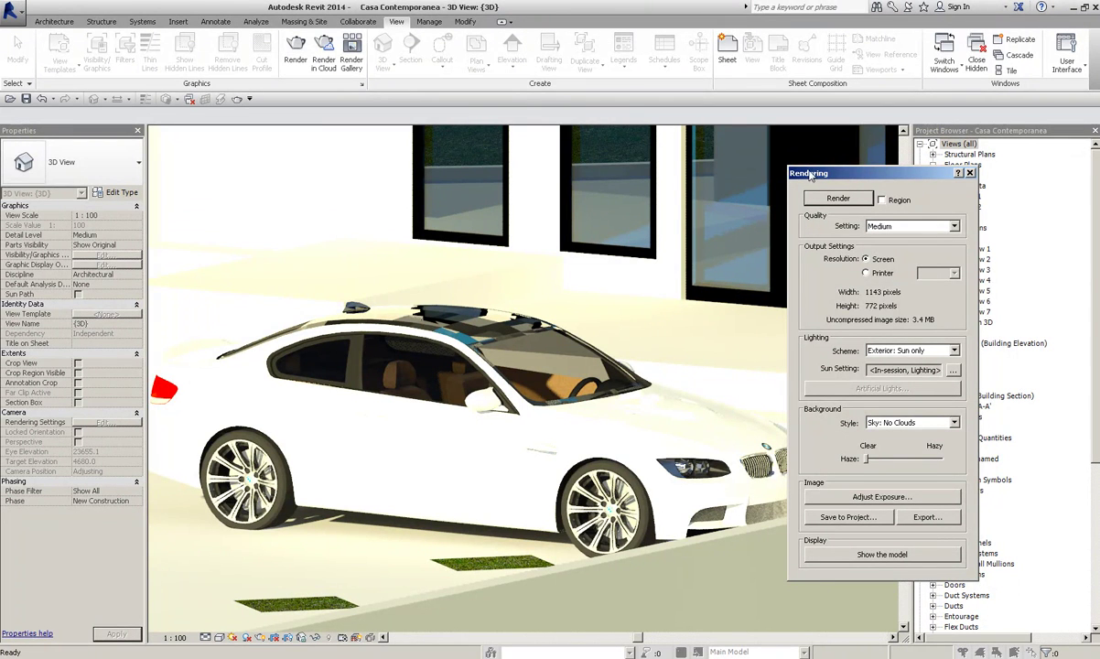
{"action": "left_click_drag", "start_coordinate": [809, 175], "coordinate": [848, 183]}
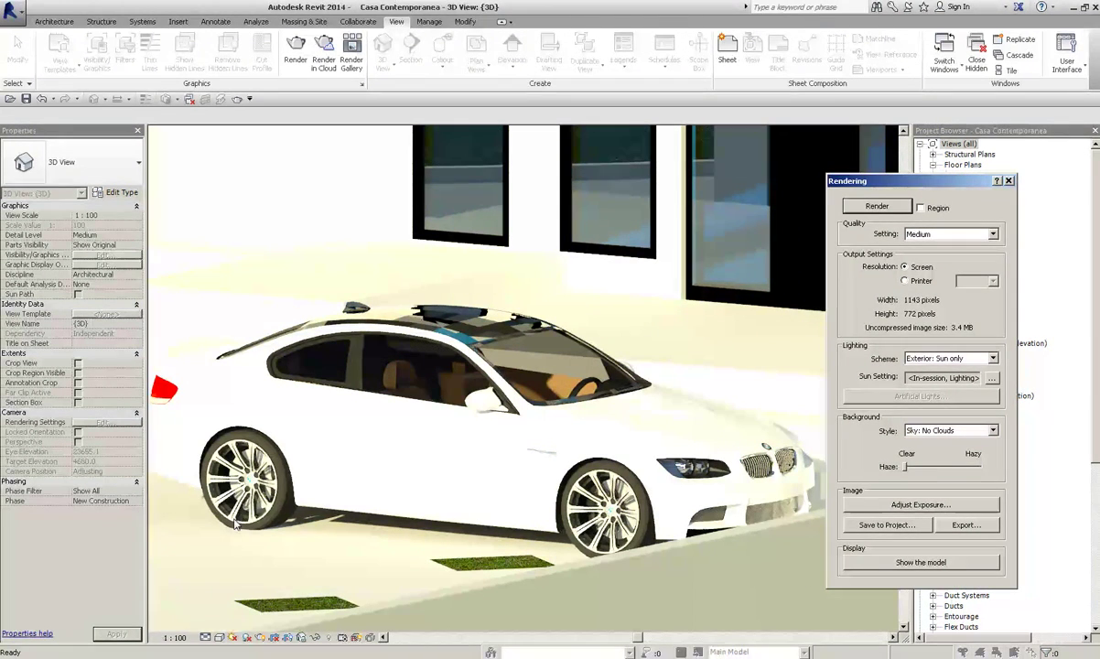
{"action": "left_click_drag", "start_coordinate": [837, 180], "coordinate": [811, 172]}
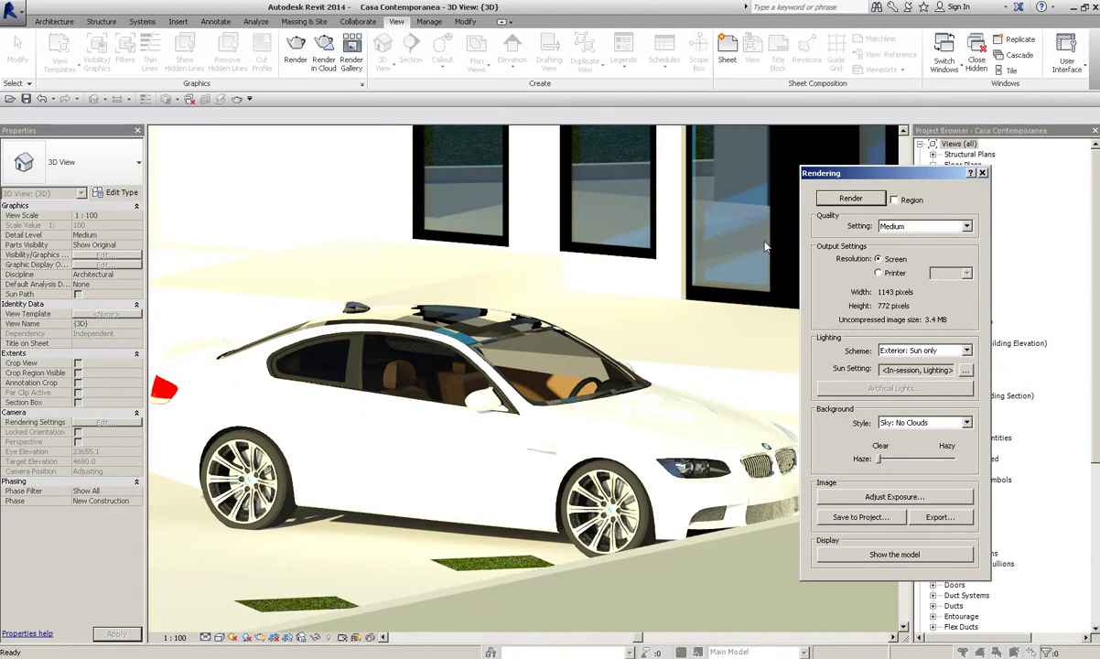
{"action": "left_click_drag", "start_coordinate": [919, 174], "coordinate": [878, 174]}
{"action": "left_click_drag", "start_coordinate": [892, 177], "coordinate": [888, 189]}
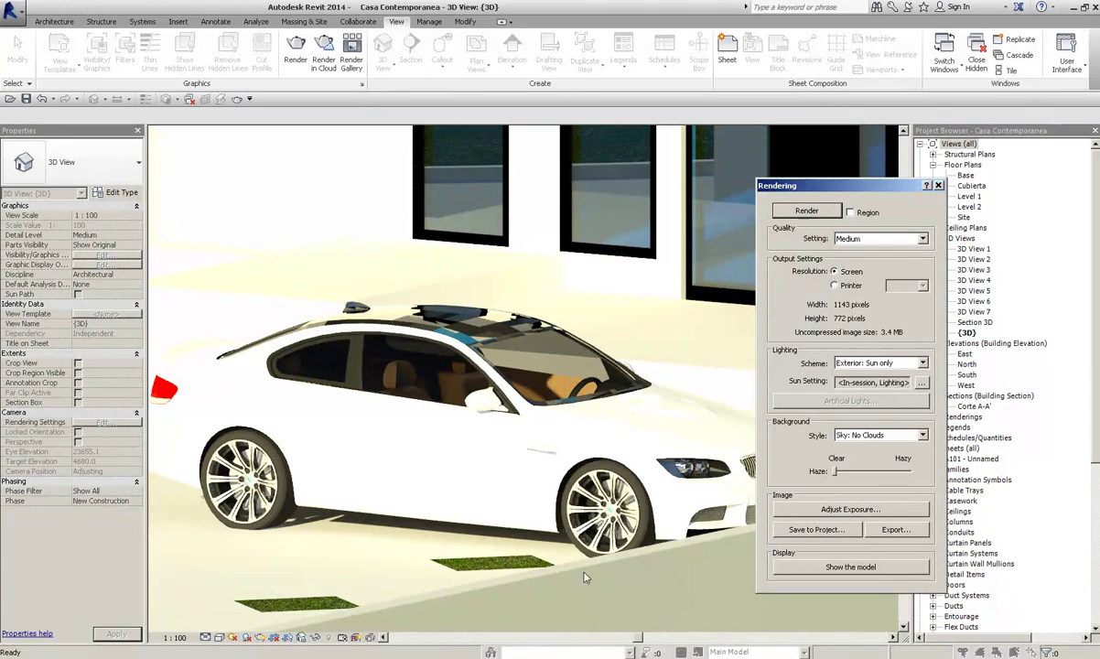
{"action": "left_click", "coordinate": [988, 656]}
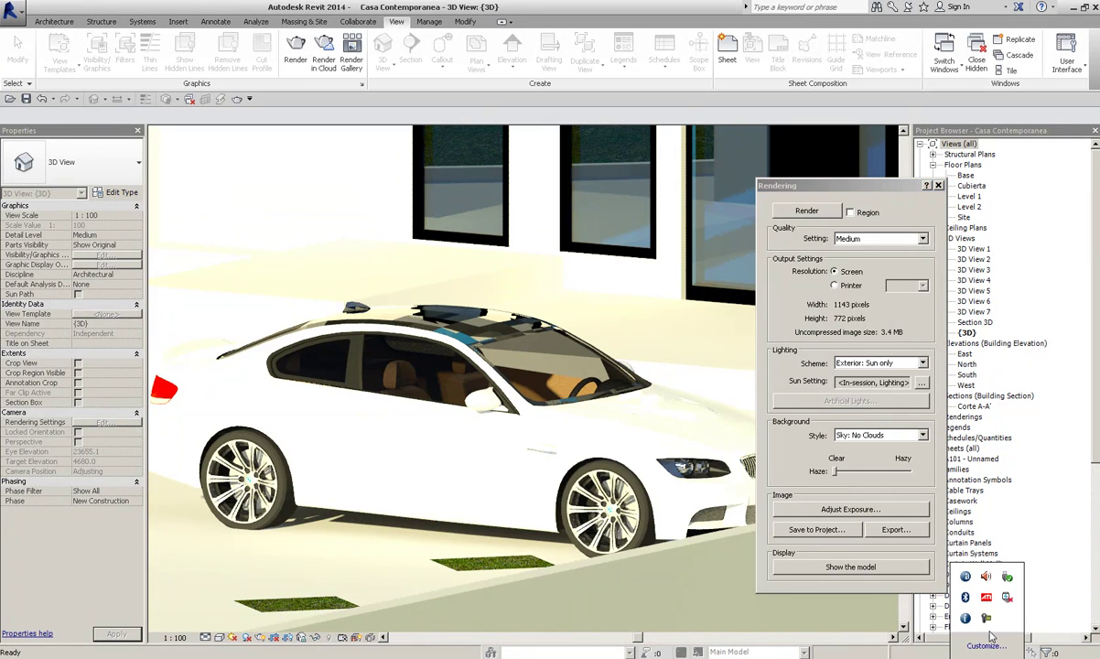
{"action": "left_click", "coordinate": [988, 618]}
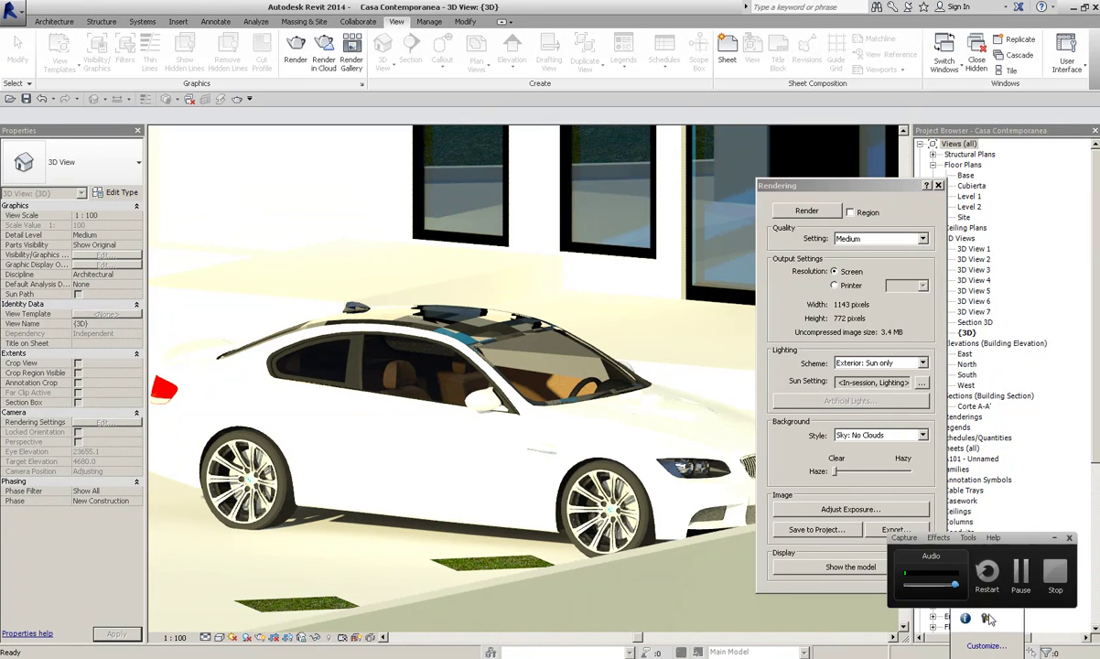
{"action": "left_click", "coordinate": [1023, 563]}
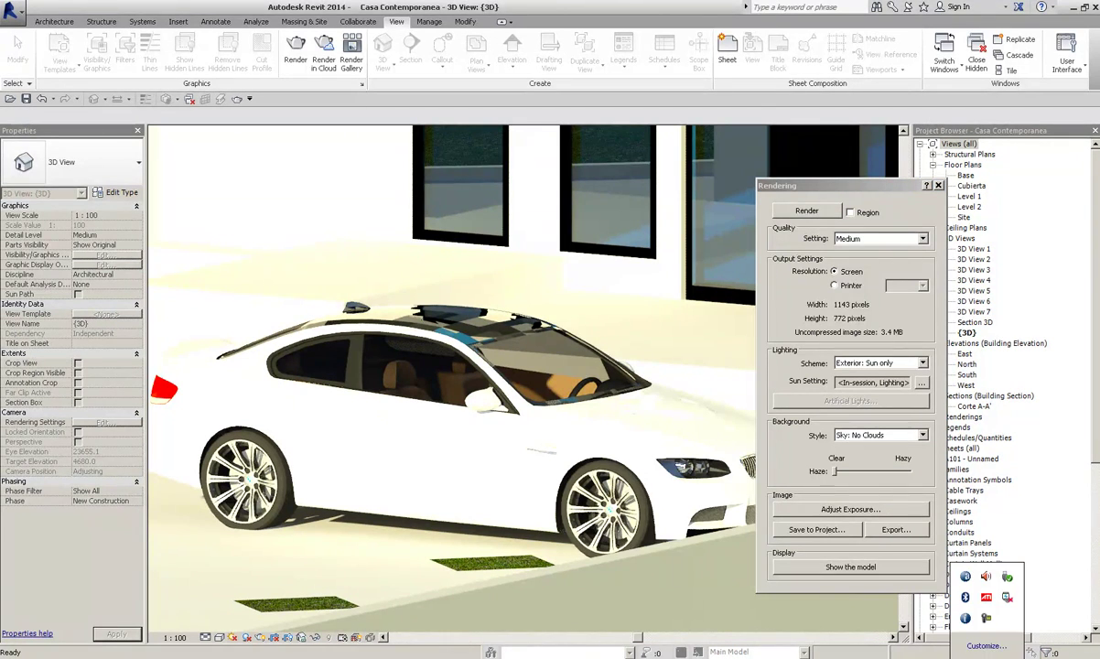
{"action": "left_click", "coordinate": [988, 620]}
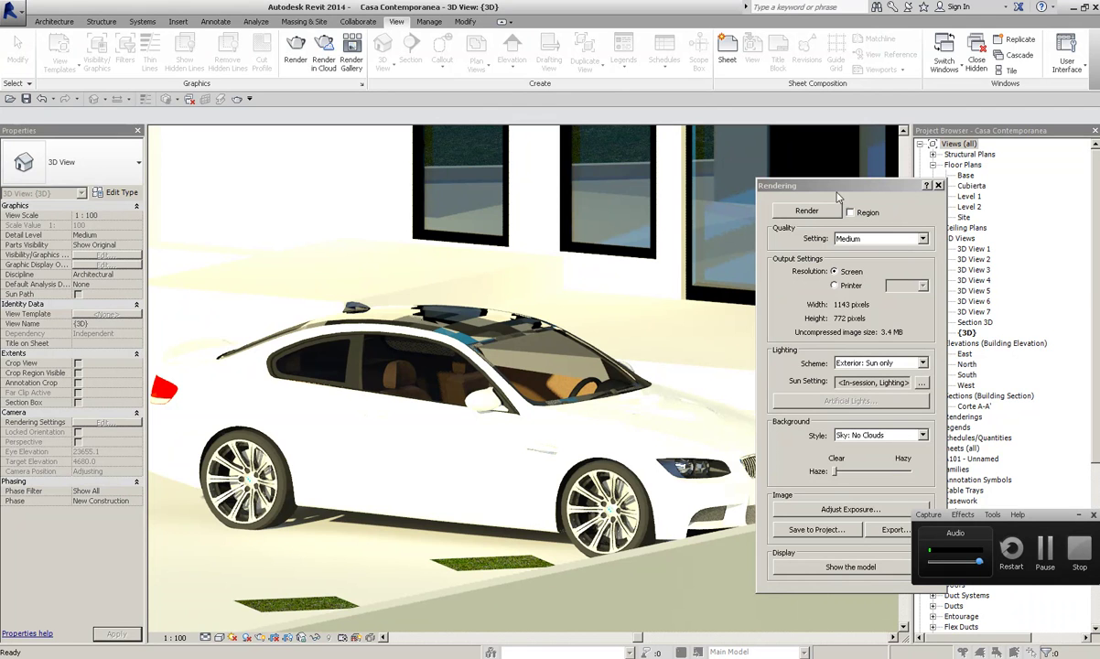
Step: Reposition the Rendering dialog once more and close it to return to the model view
{"action": "left_click_drag", "start_coordinate": [836, 185], "coordinate": [916, 186]}
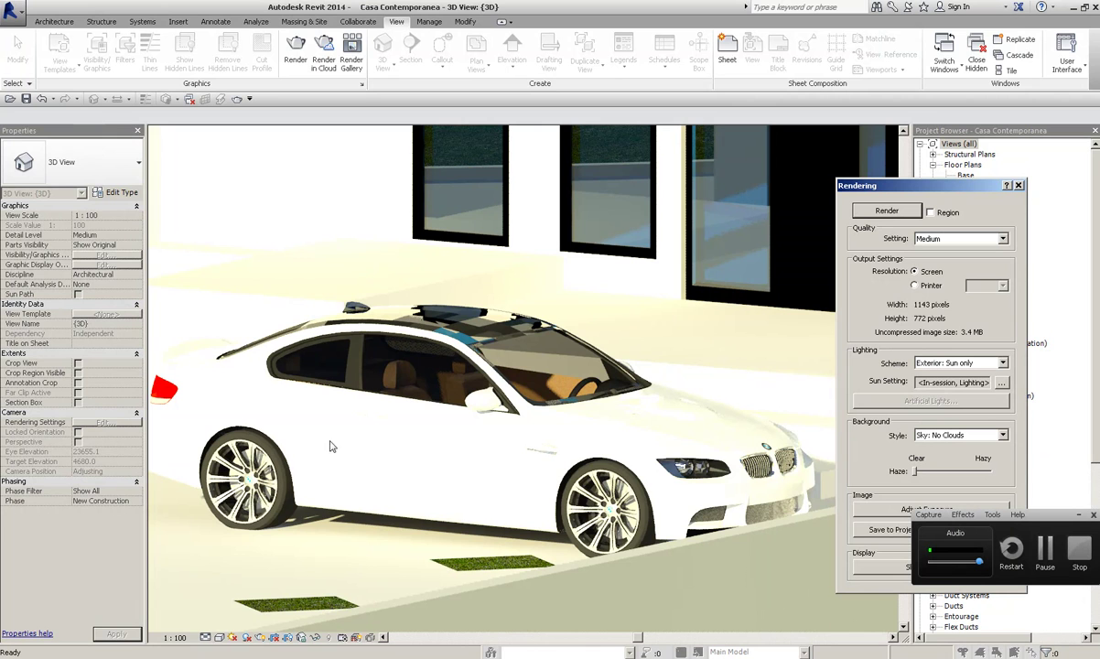
{"action": "left_click_drag", "start_coordinate": [942, 185], "coordinate": [934, 186]}
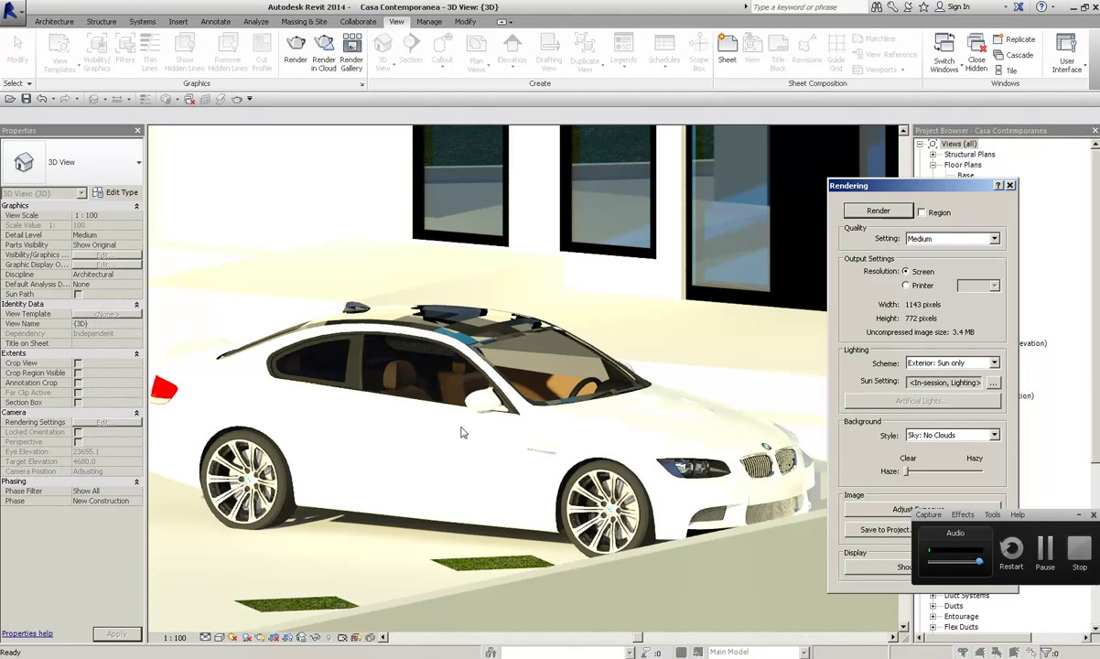
{"action": "mouse_move", "coordinate": [856, 180]}
{"action": "left_mouse_down"}
{"action": "mouse_move", "coordinate": [807, 179]}
{"action": "mouse_move", "coordinate": [719, 208]}
{"action": "left_mouse_up"}
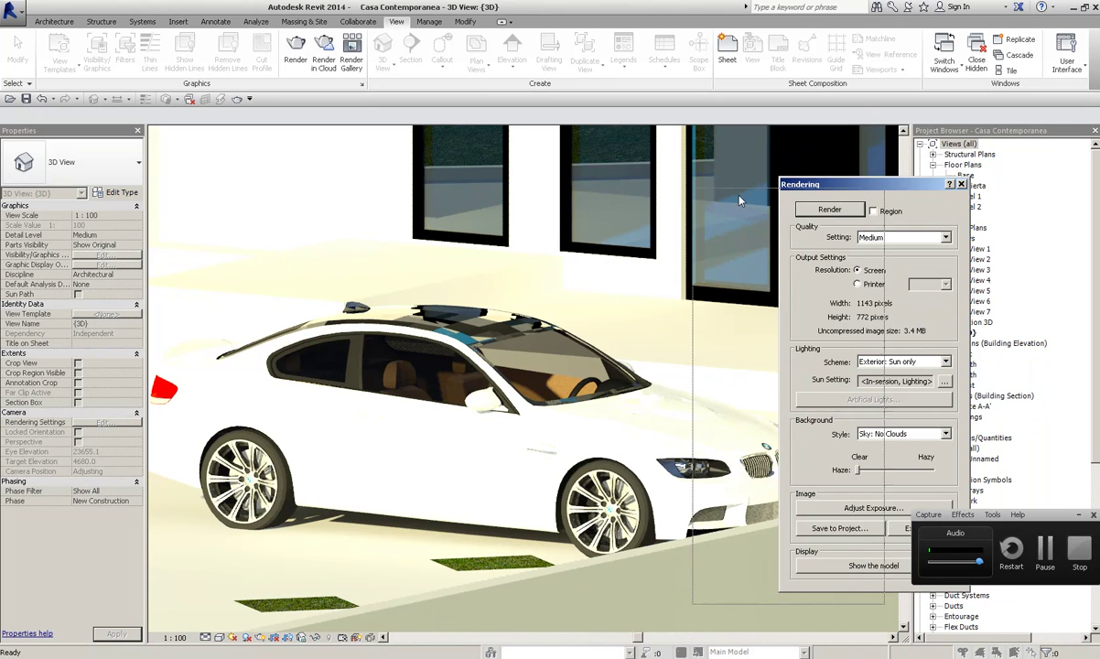
{"action": "left_click_drag", "start_coordinate": [1047, 524], "coordinate": [961, 496]}
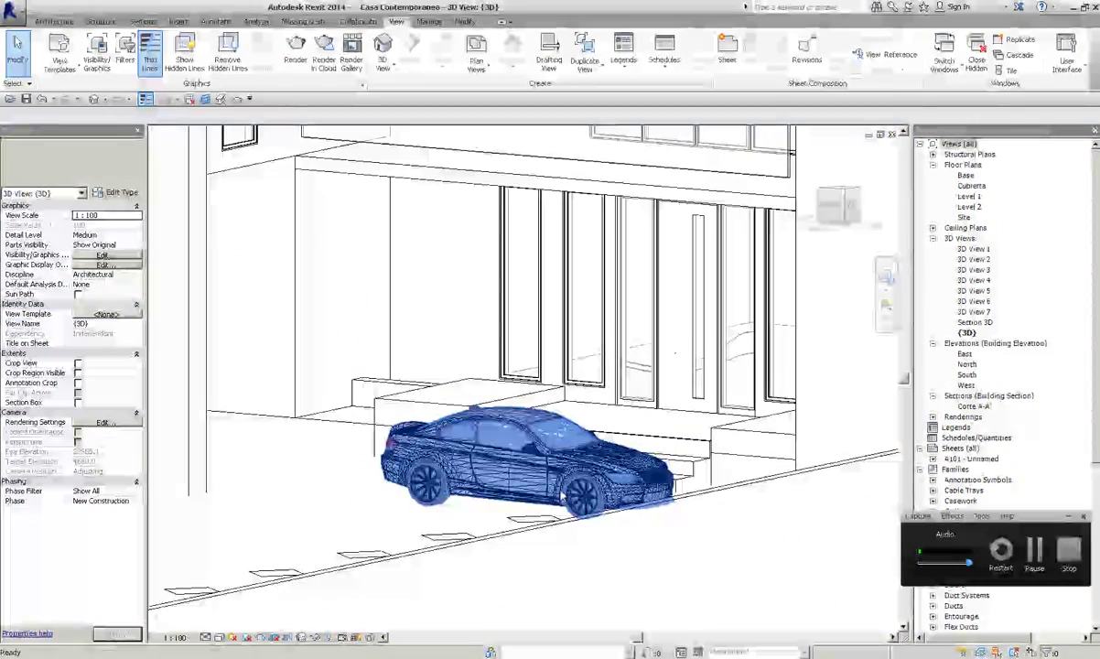
Step: Zoom to fit the whole house (ZF), orbit overhead, then zoom back onto the car beside the entrance
{"action": "key", "text": "Escape"}
{"action": "key", "text": "z"}
{"action": "key", "text": "f"}
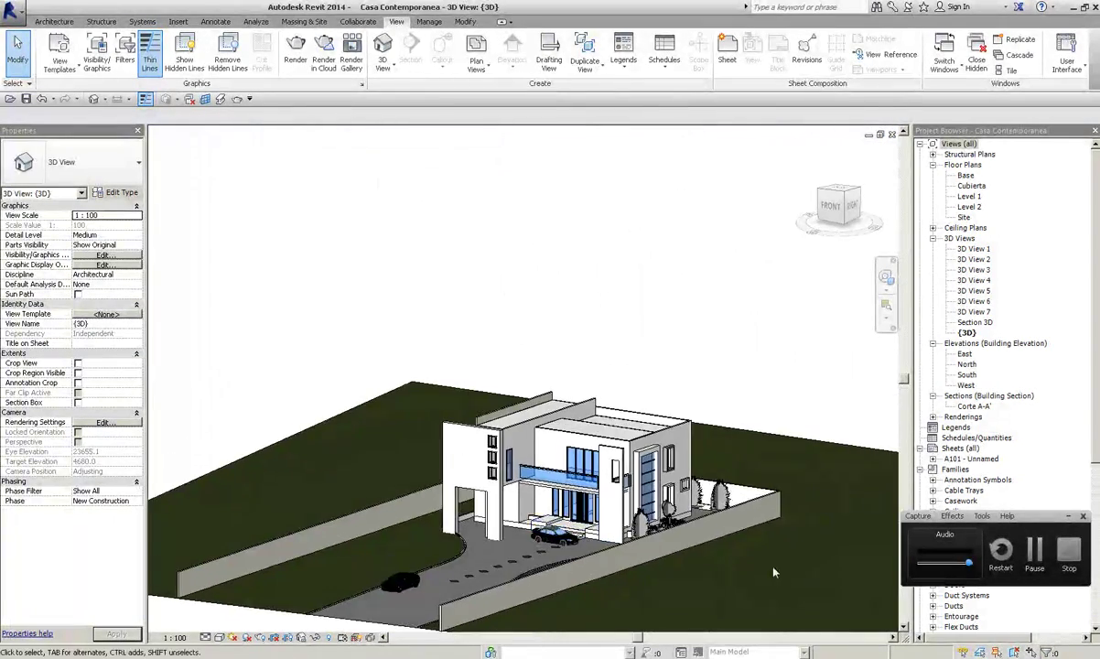
{"action": "middle_click_drag", "start_coordinate": [562, 482], "coordinate": [392, 294], "text": "shift"}
{"action": "scroll", "coordinate": [684, 565], "scroll_direction": "up", "scroll_amount": 5}
{"action": "scroll", "coordinate": [684, 565], "scroll_direction": "down", "scroll_amount": 5}
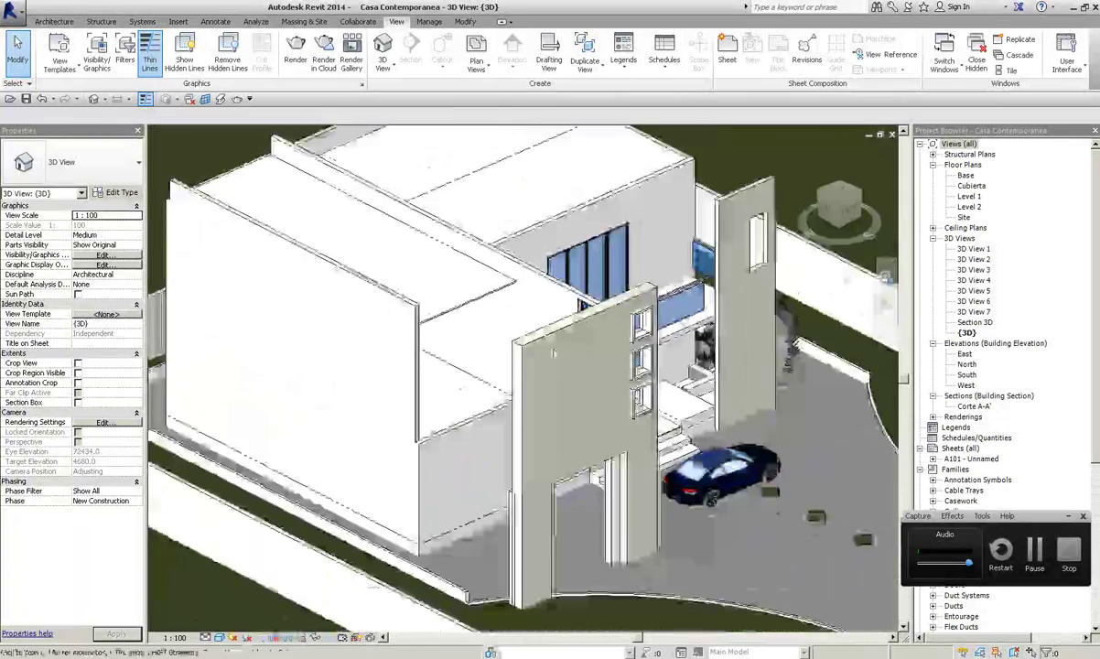
{"action": "left_click", "coordinate": [737, 438]}
{"action": "scroll", "coordinate": [652, 492], "scroll_direction": "up", "scroll_amount": 4}
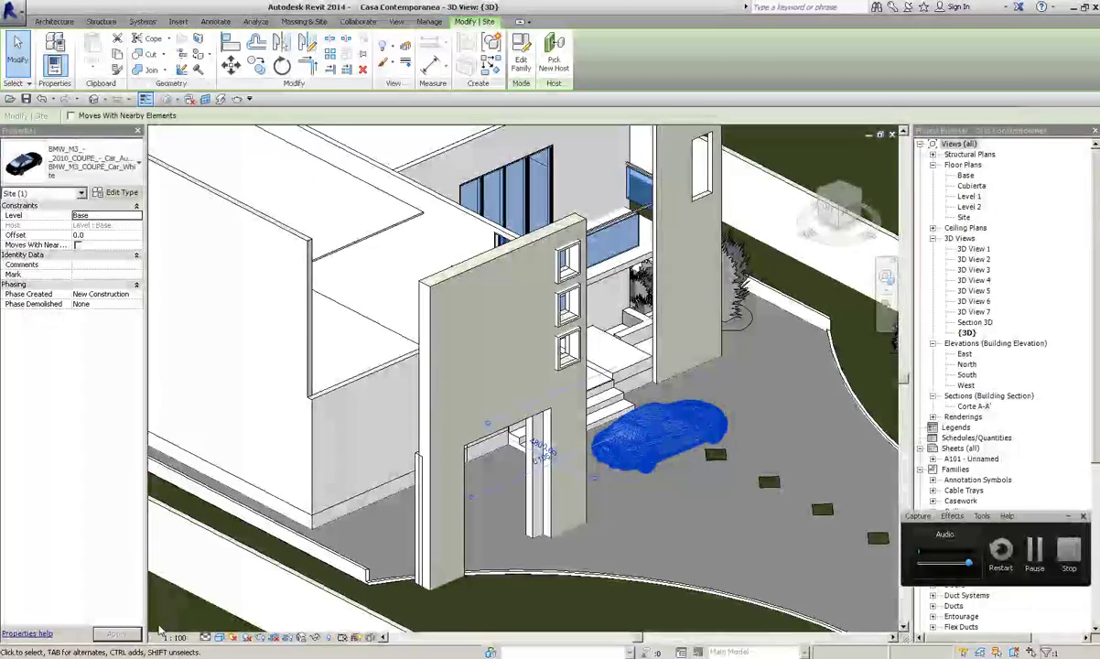
{"action": "middle_click_drag", "start_coordinate": [663, 444], "coordinate": [645, 370]}
{"action": "key", "text": "Escape"}
{"action": "scroll", "coordinate": [644, 371], "scroll_direction": "up", "scroll_amount": 1}
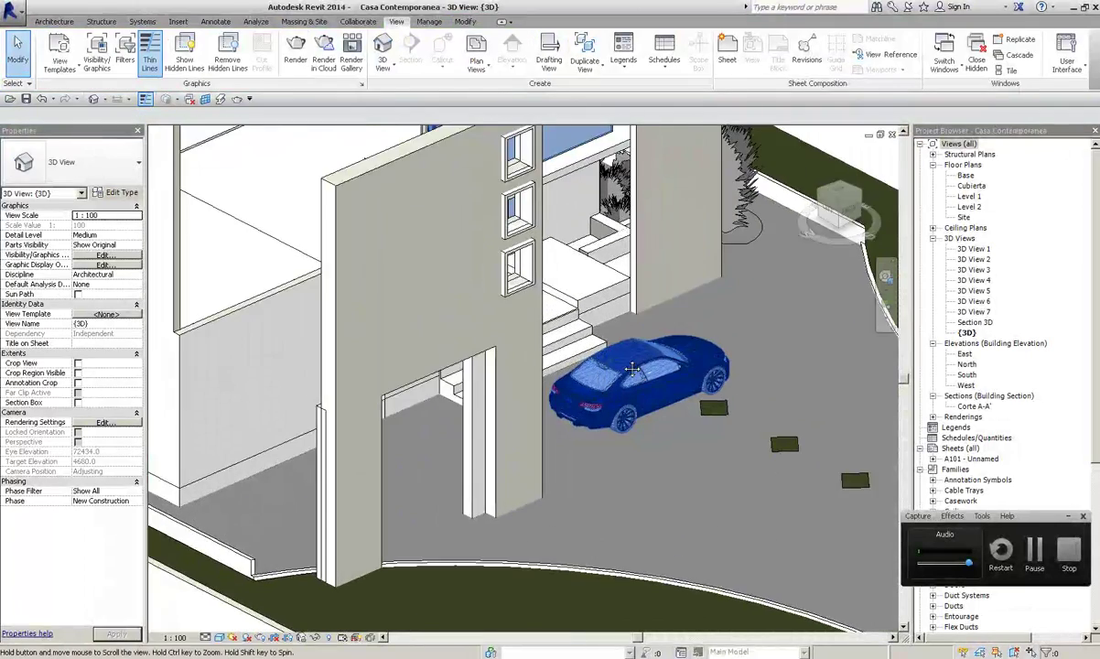